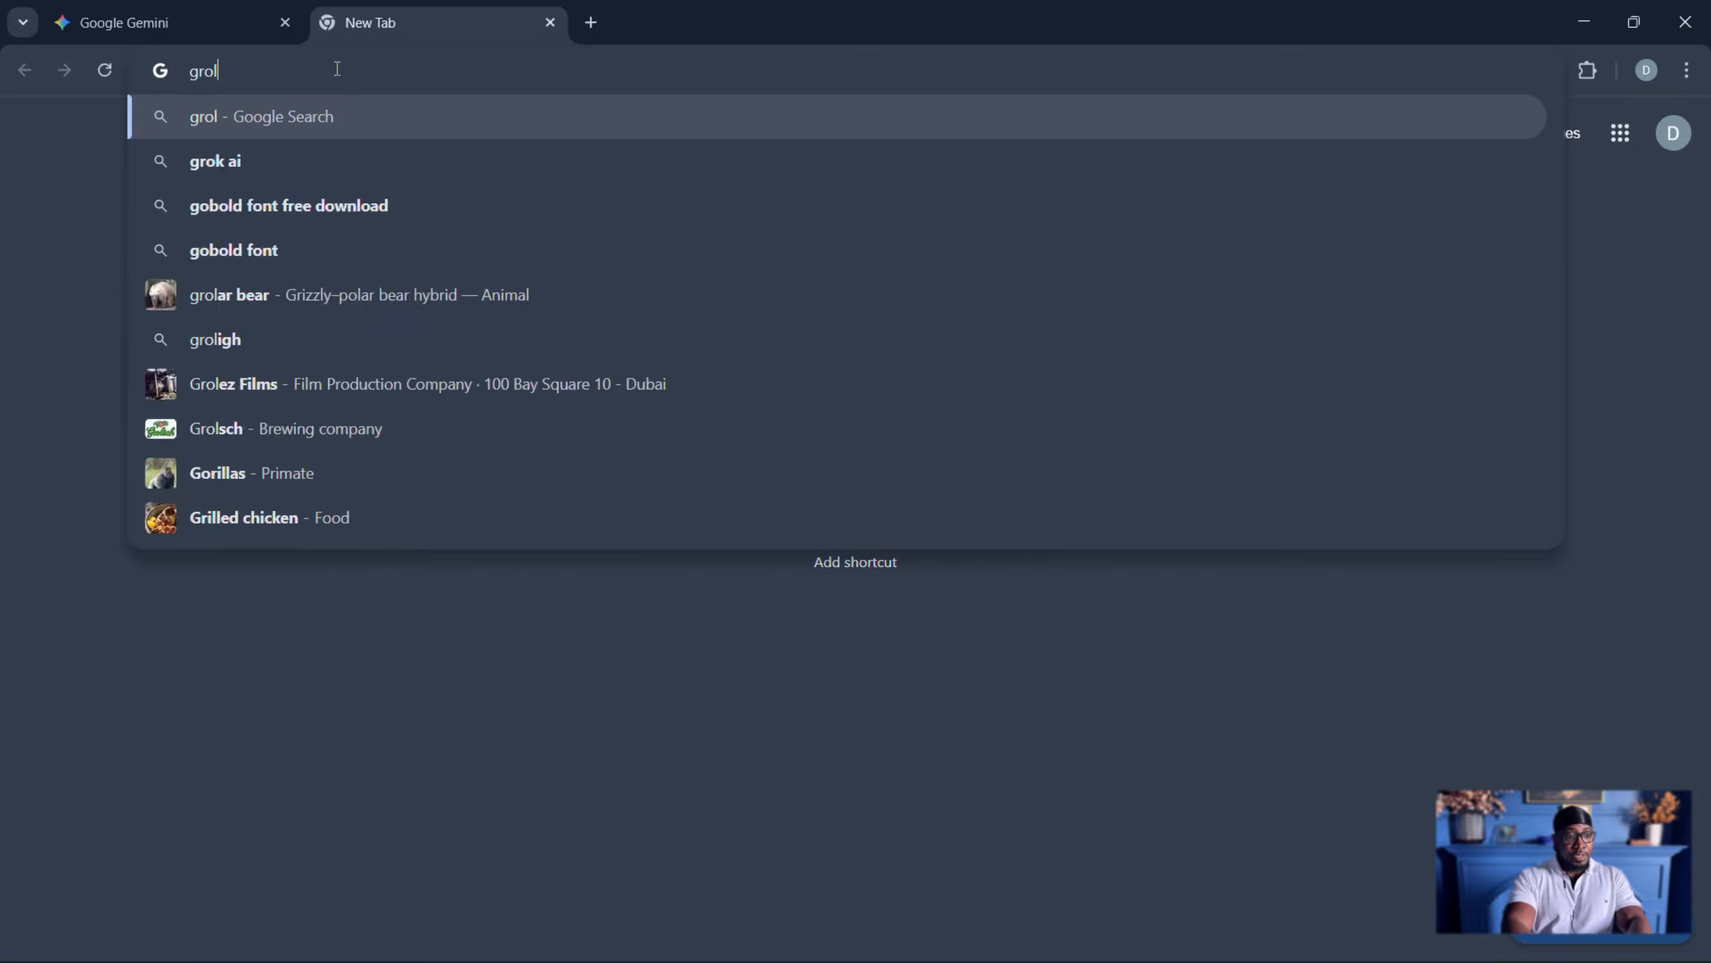
- Open the Grok site from a Google search for "grok ai" and dismiss the ended-subscription notice on the Gemini page
{"action": "left_click", "coordinate": [202, 162]}
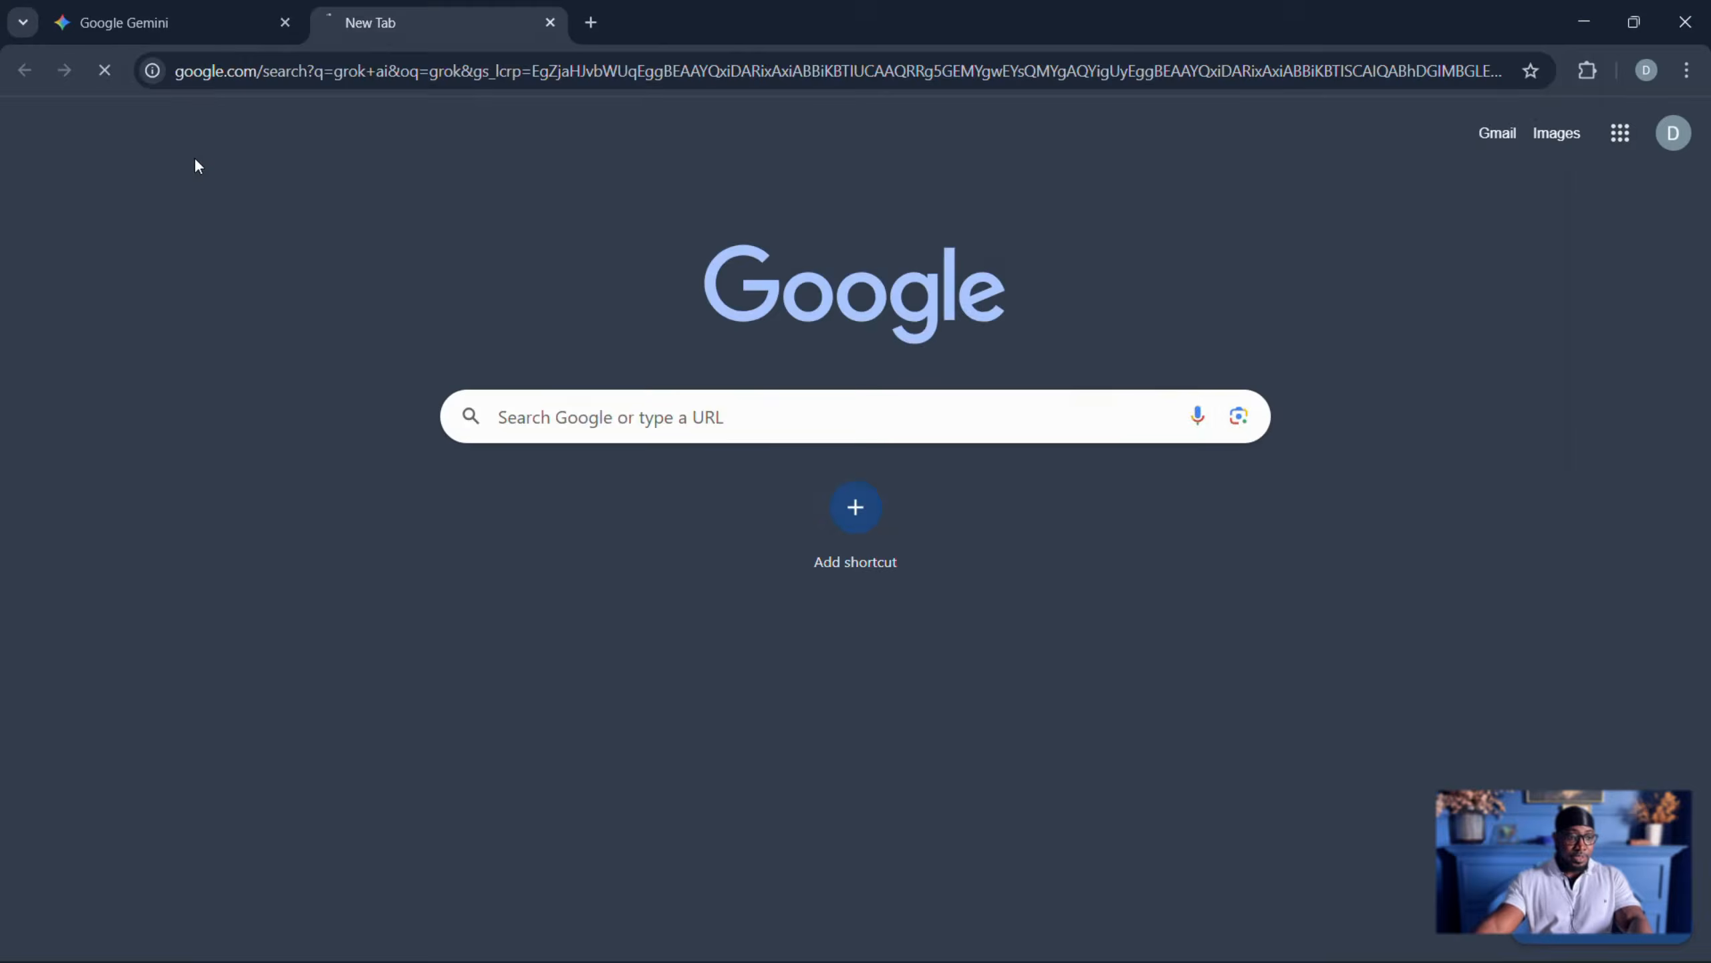
{"action": "left_click", "coordinate": [242, 347]}
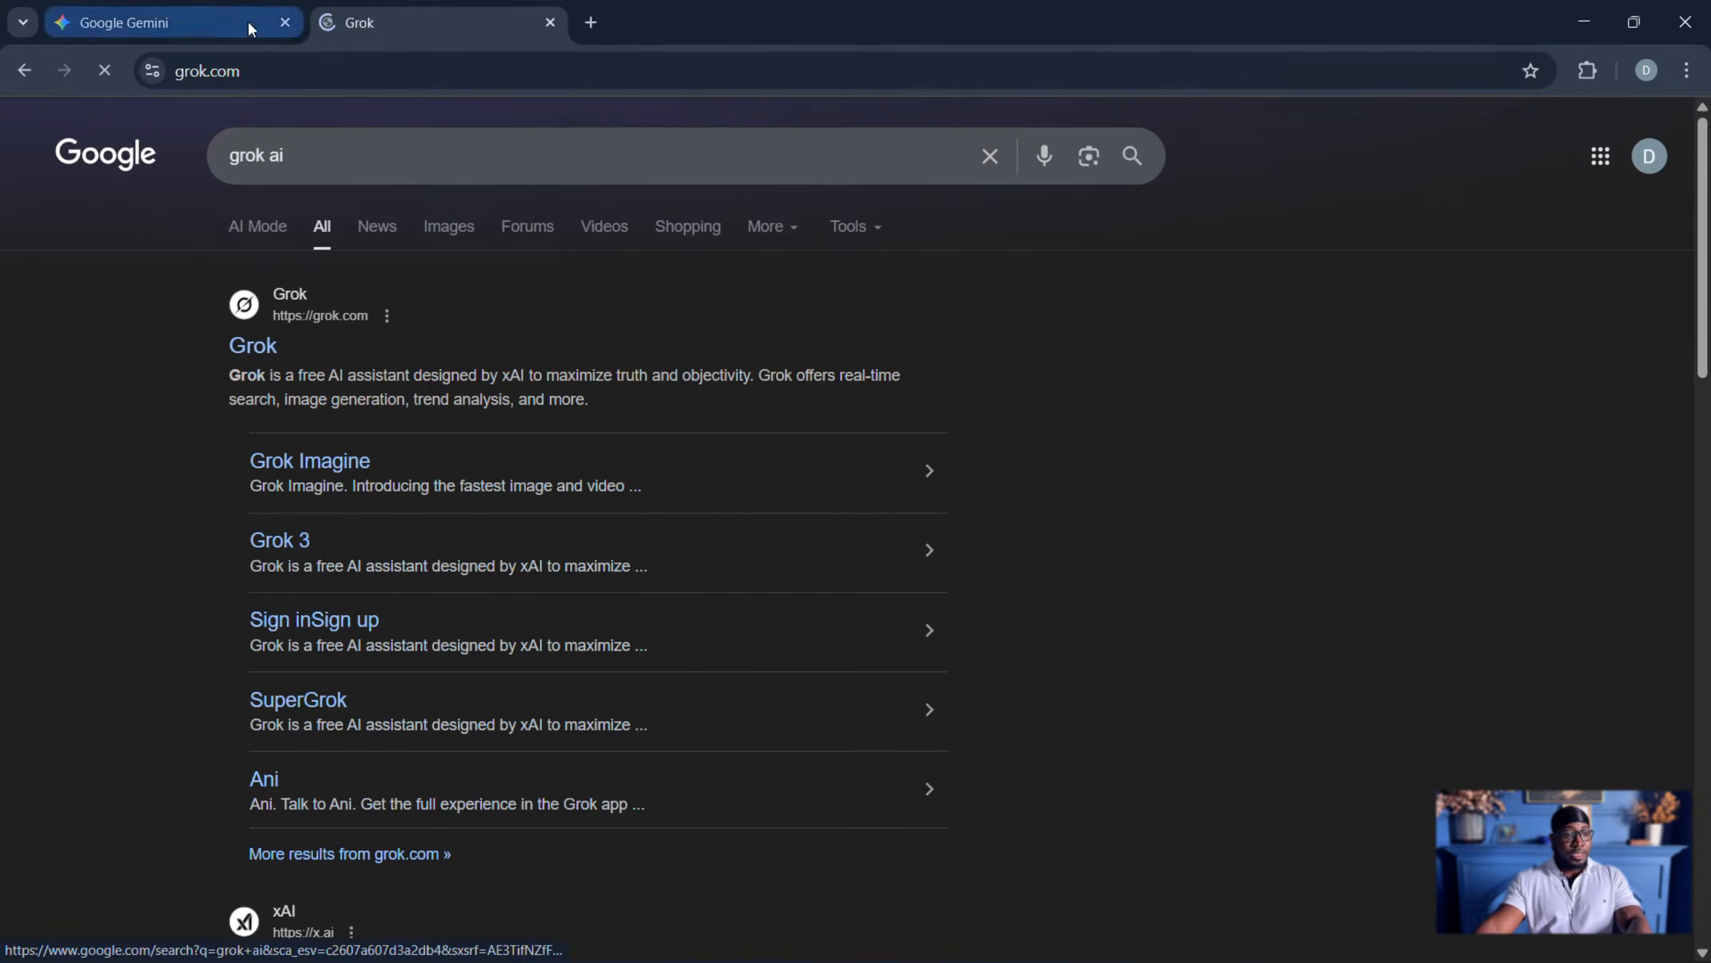
{"action": "left_click", "coordinate": [135, 22]}
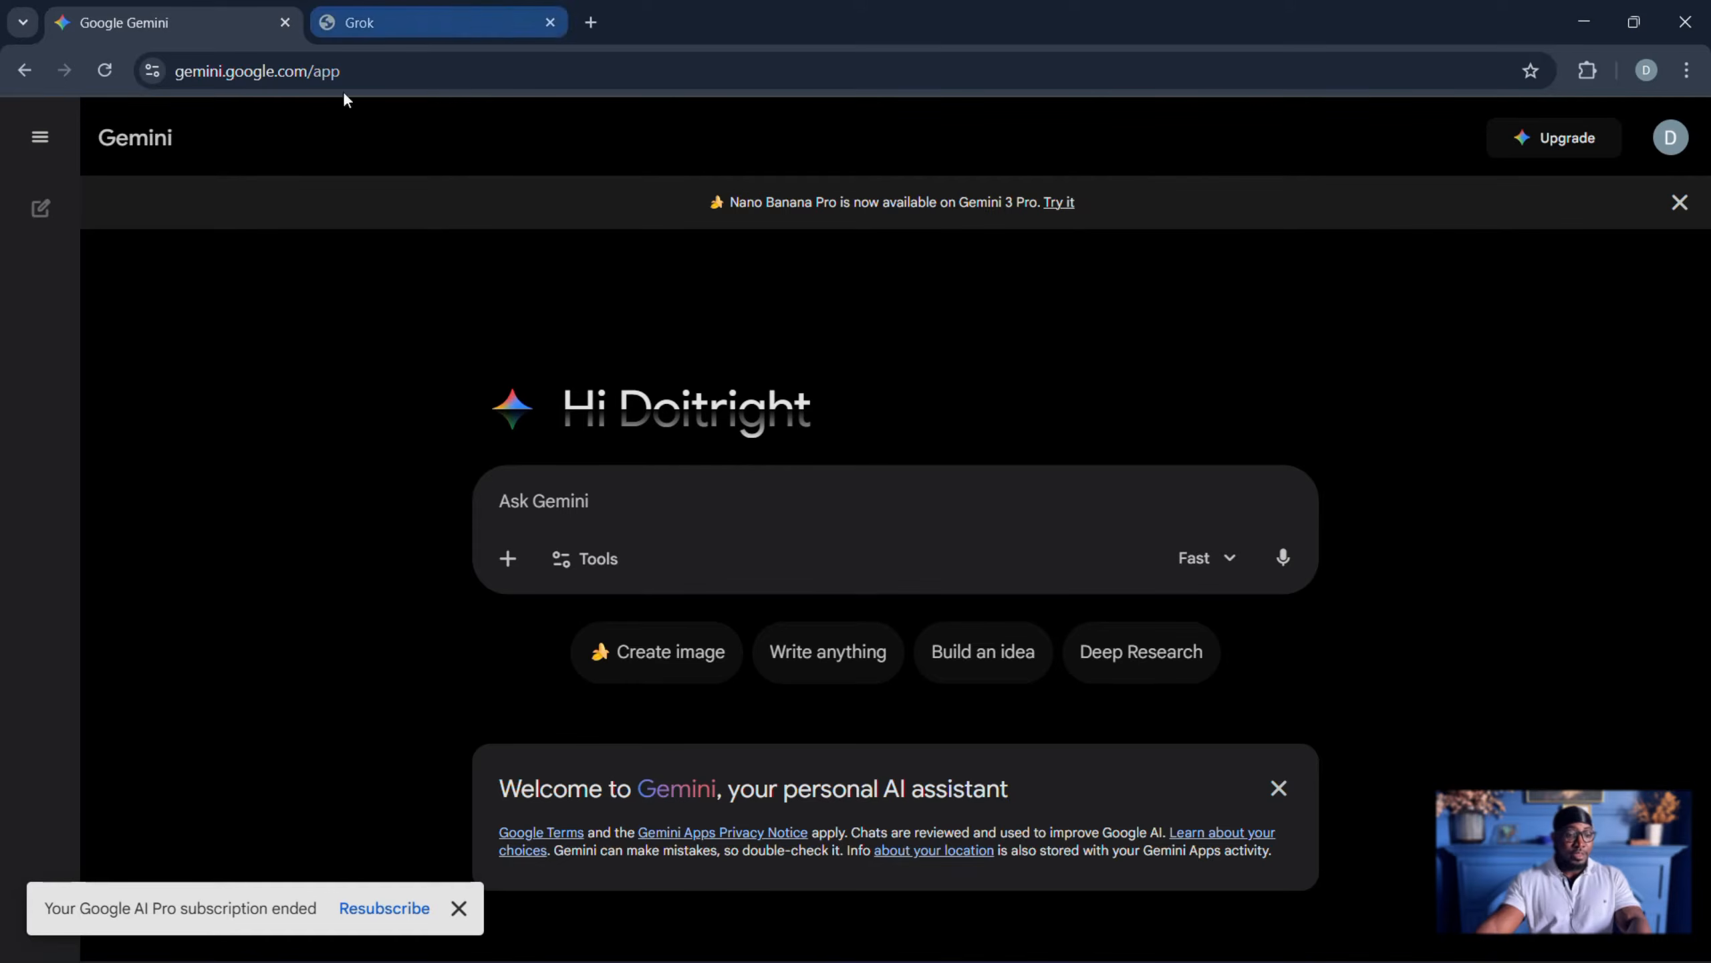
{"action": "left_click", "coordinate": [447, 910]}
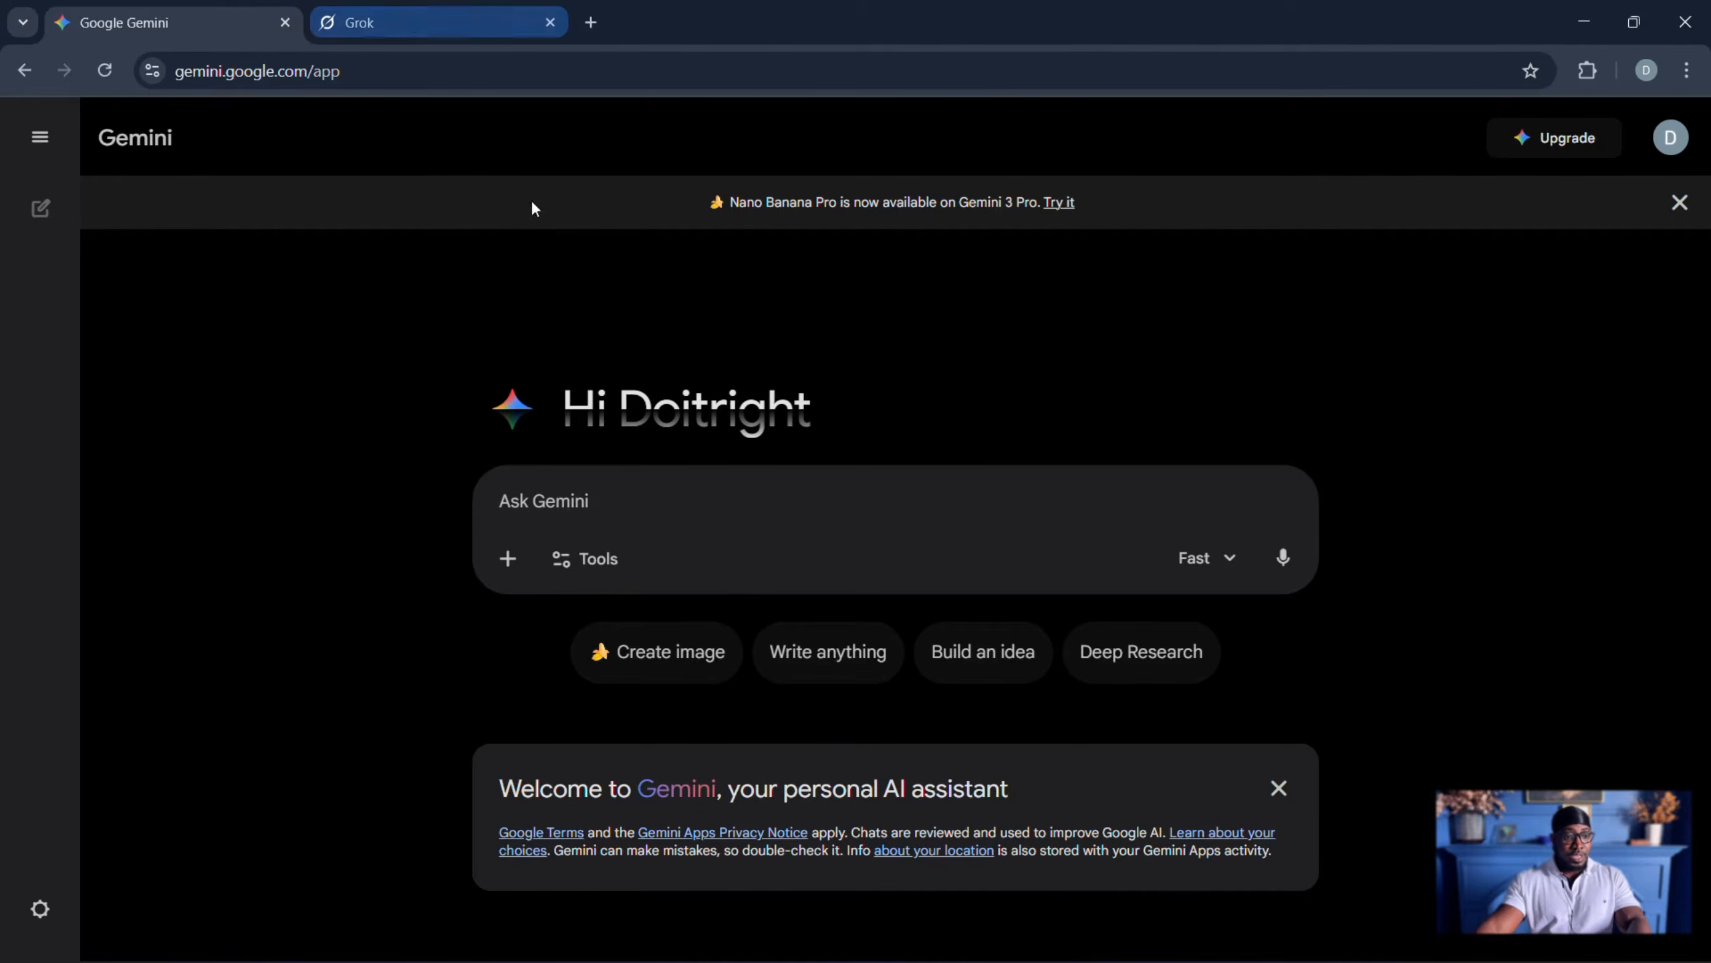
- Return to the Grok site and sign up for an account
{"action": "left_click", "coordinate": [390, 30]}
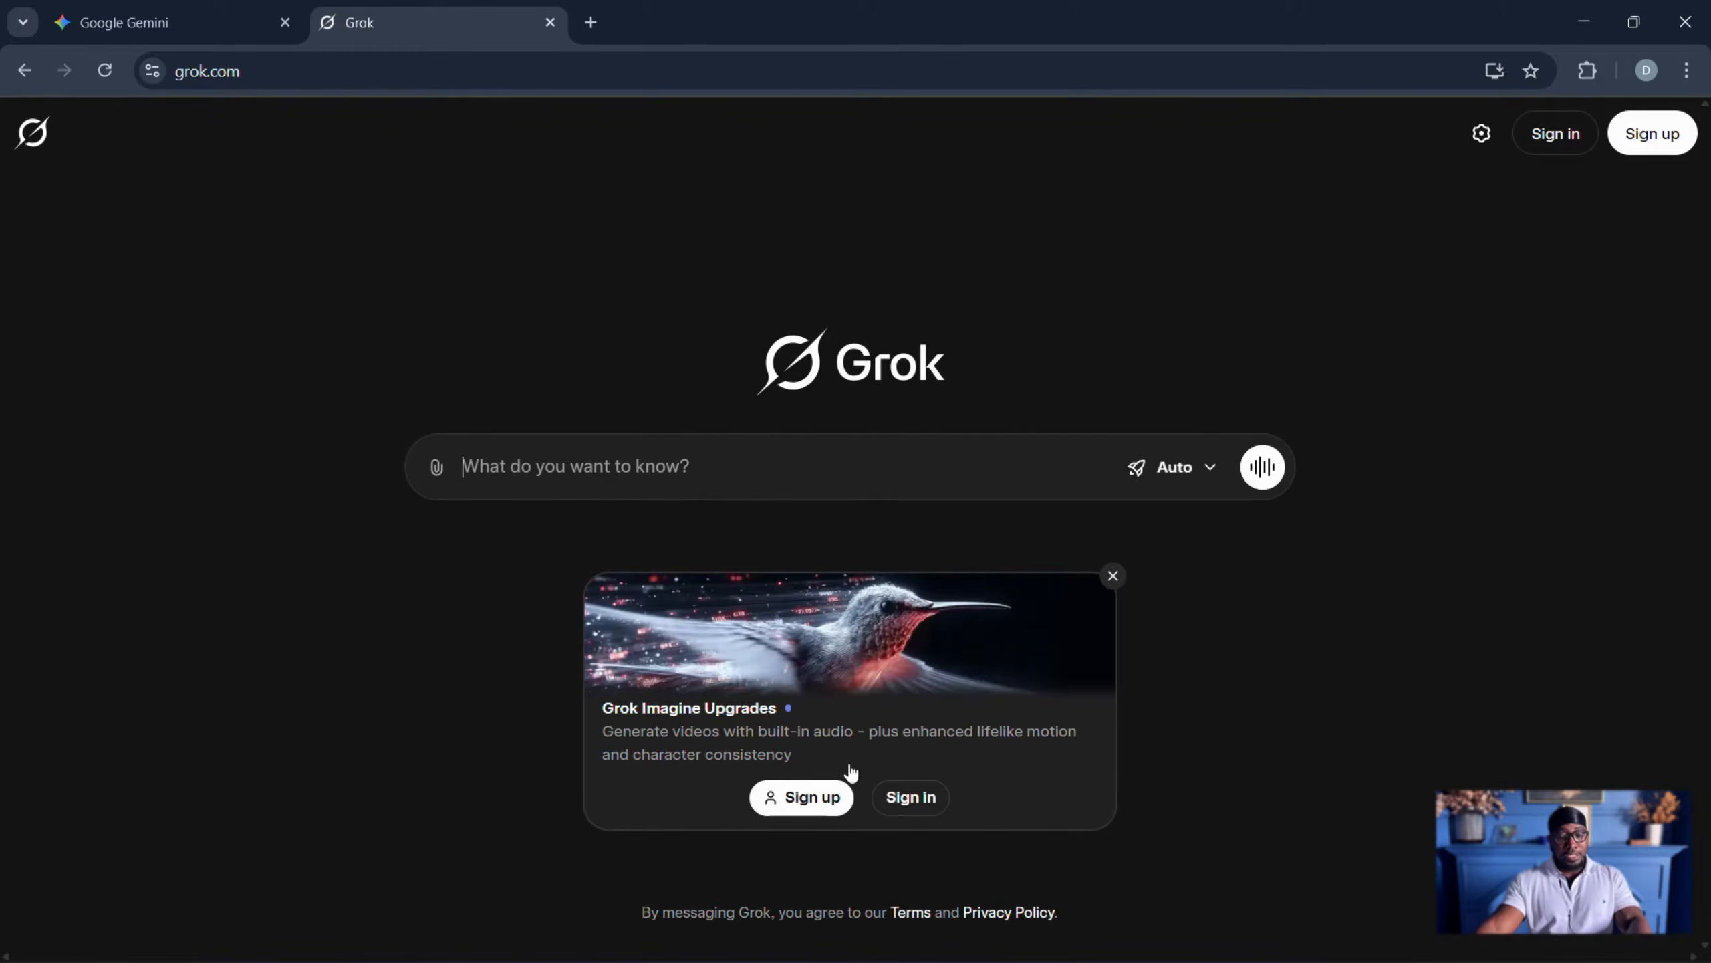
{"action": "left_click", "coordinate": [1684, 150]}
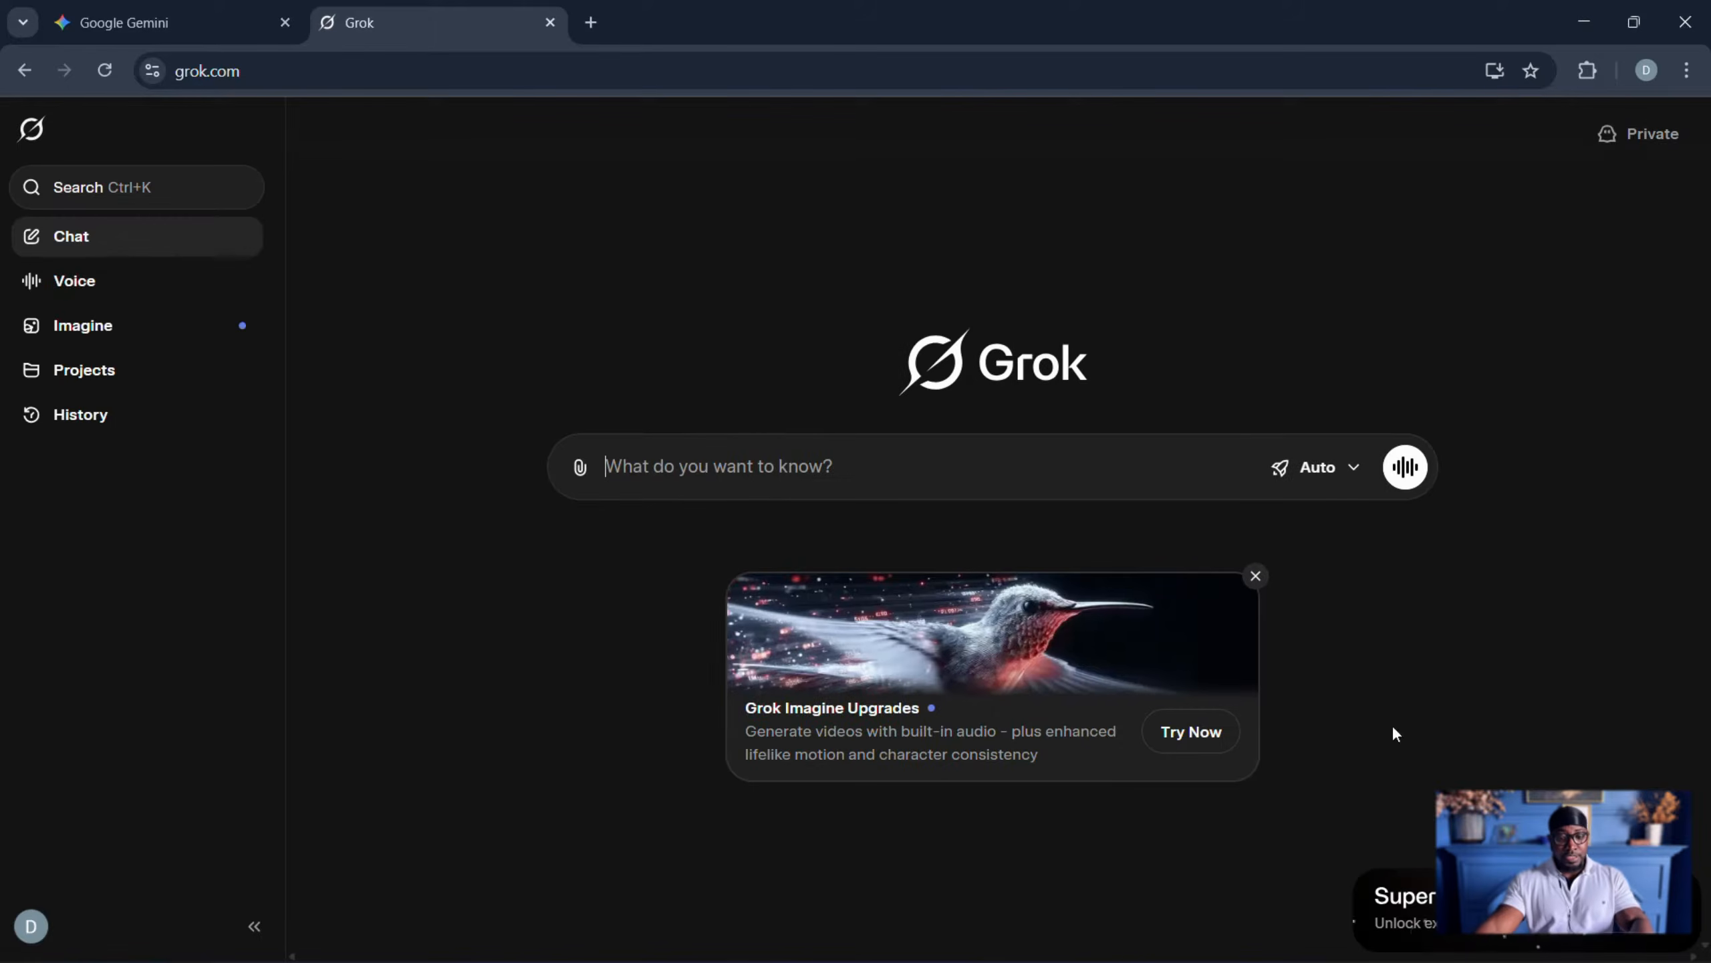
- Dismiss Gemini's welcome card and ask for a 60-second short story in realist looking Disney style with 2 characters
{"action": "left_click", "coordinate": [123, 27]}
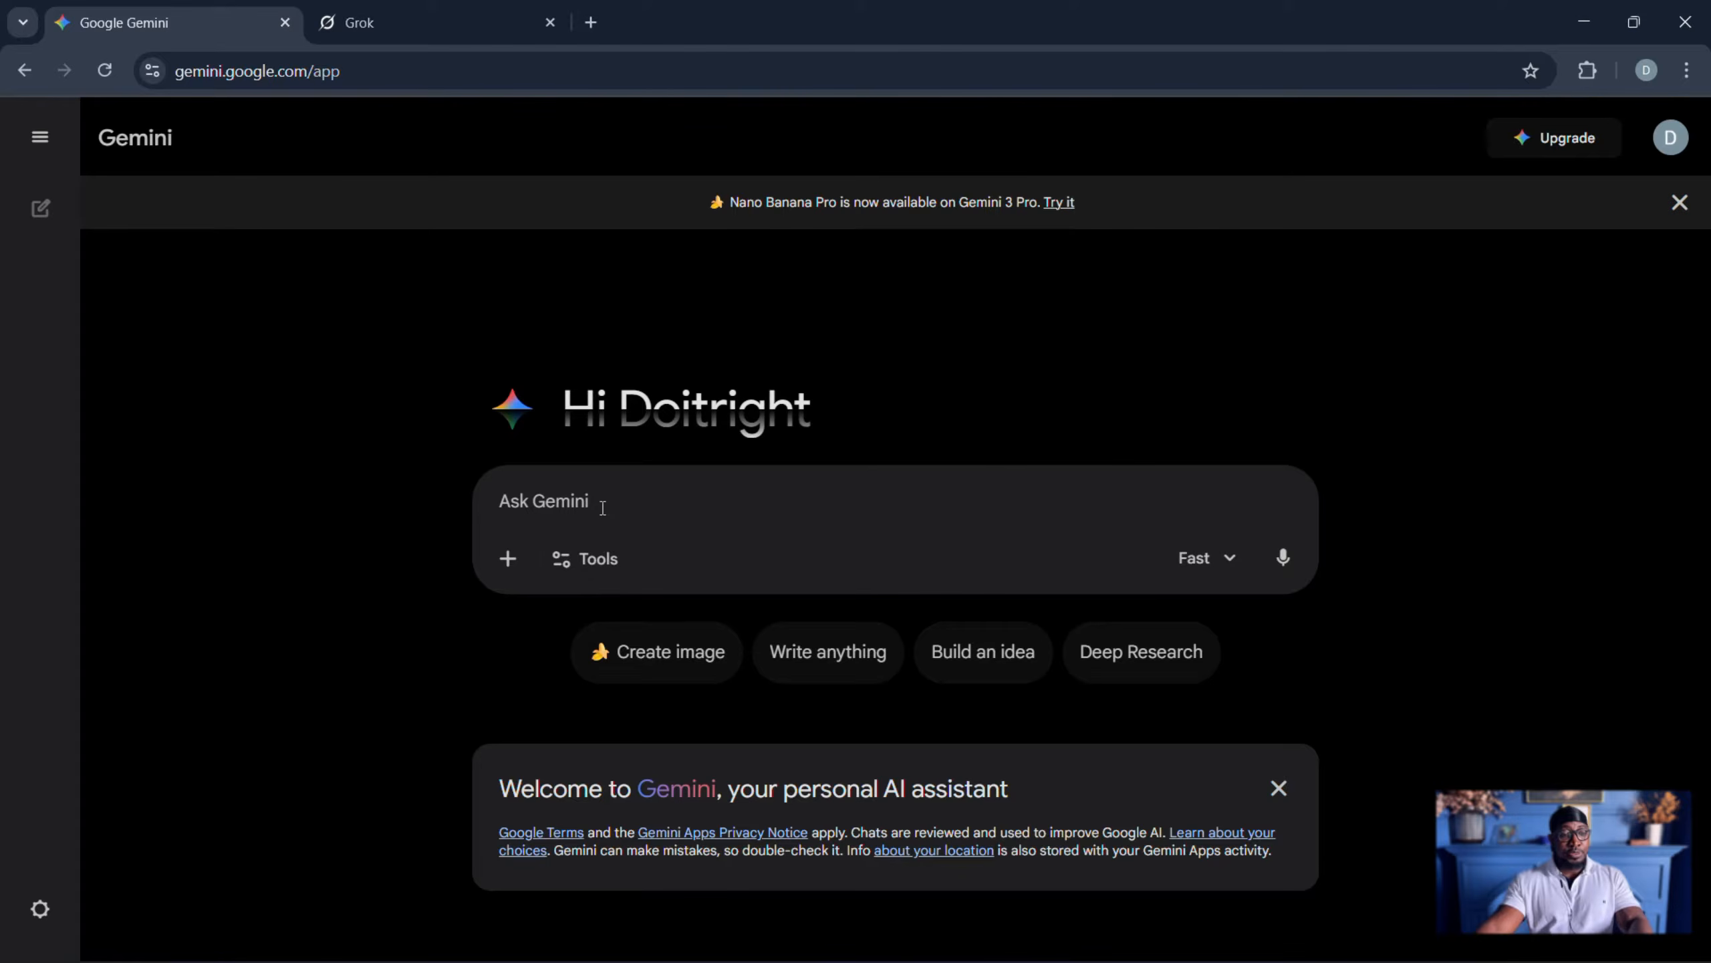
{"action": "left_click", "coordinate": [1279, 788]}
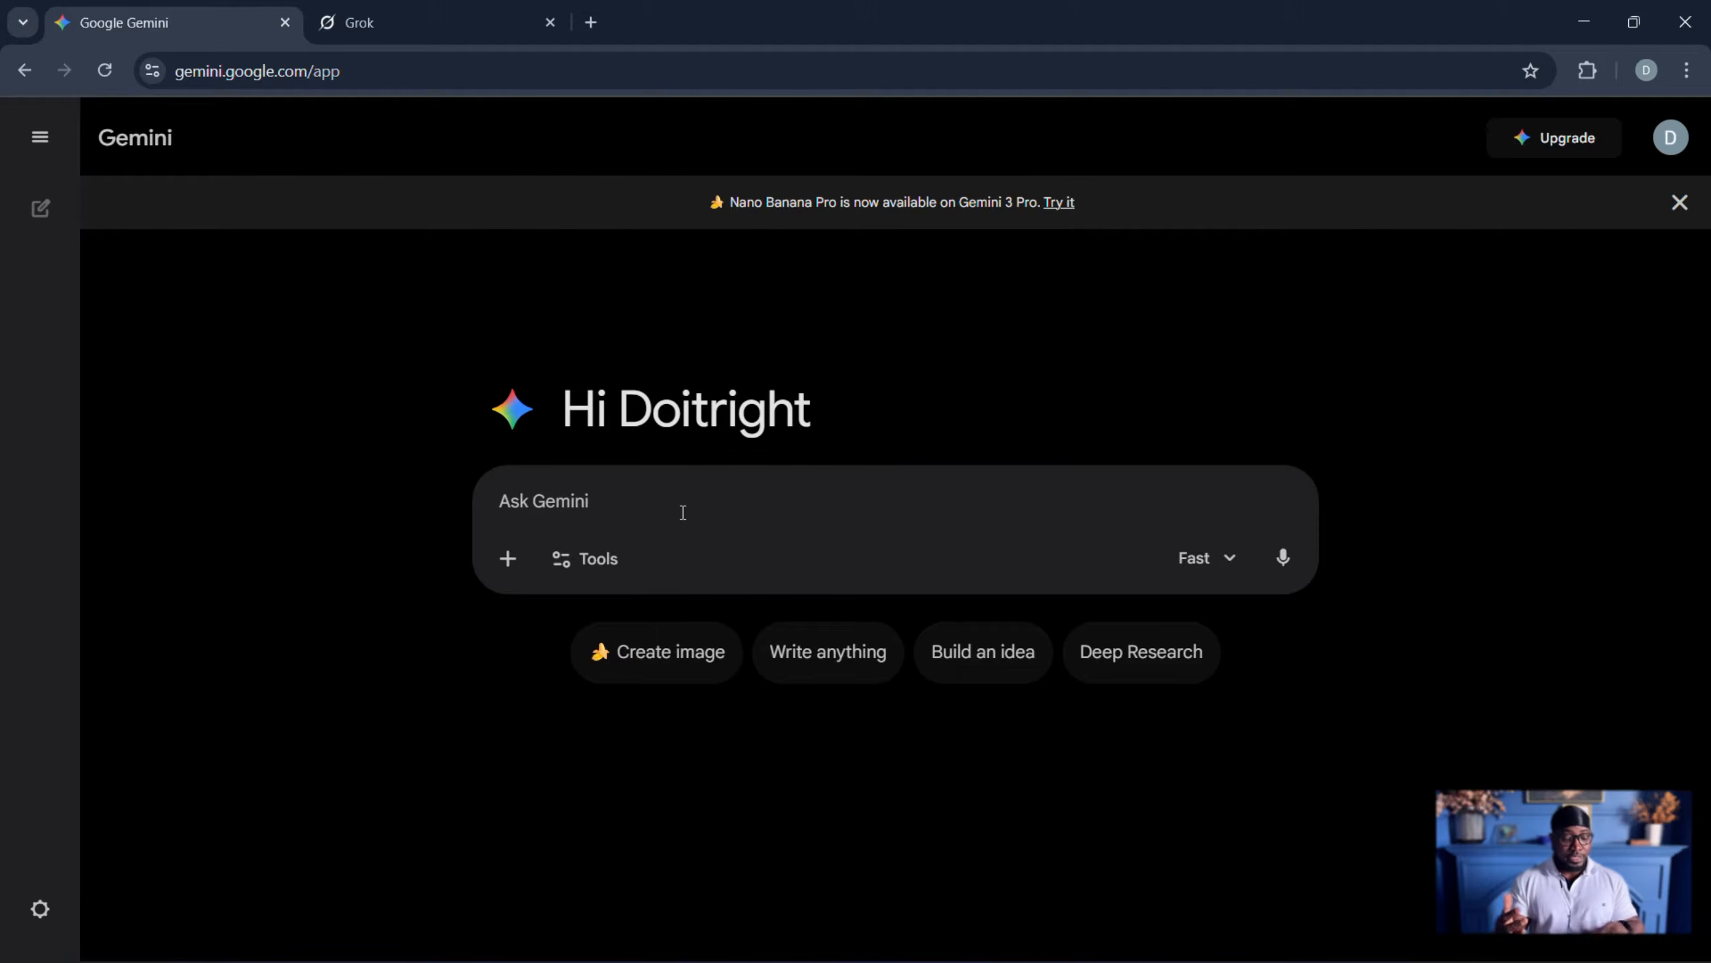
{"action": "type", "text": "Hey there, write a short story in Disney style with 2 characters and it should be 60 seconds long."}
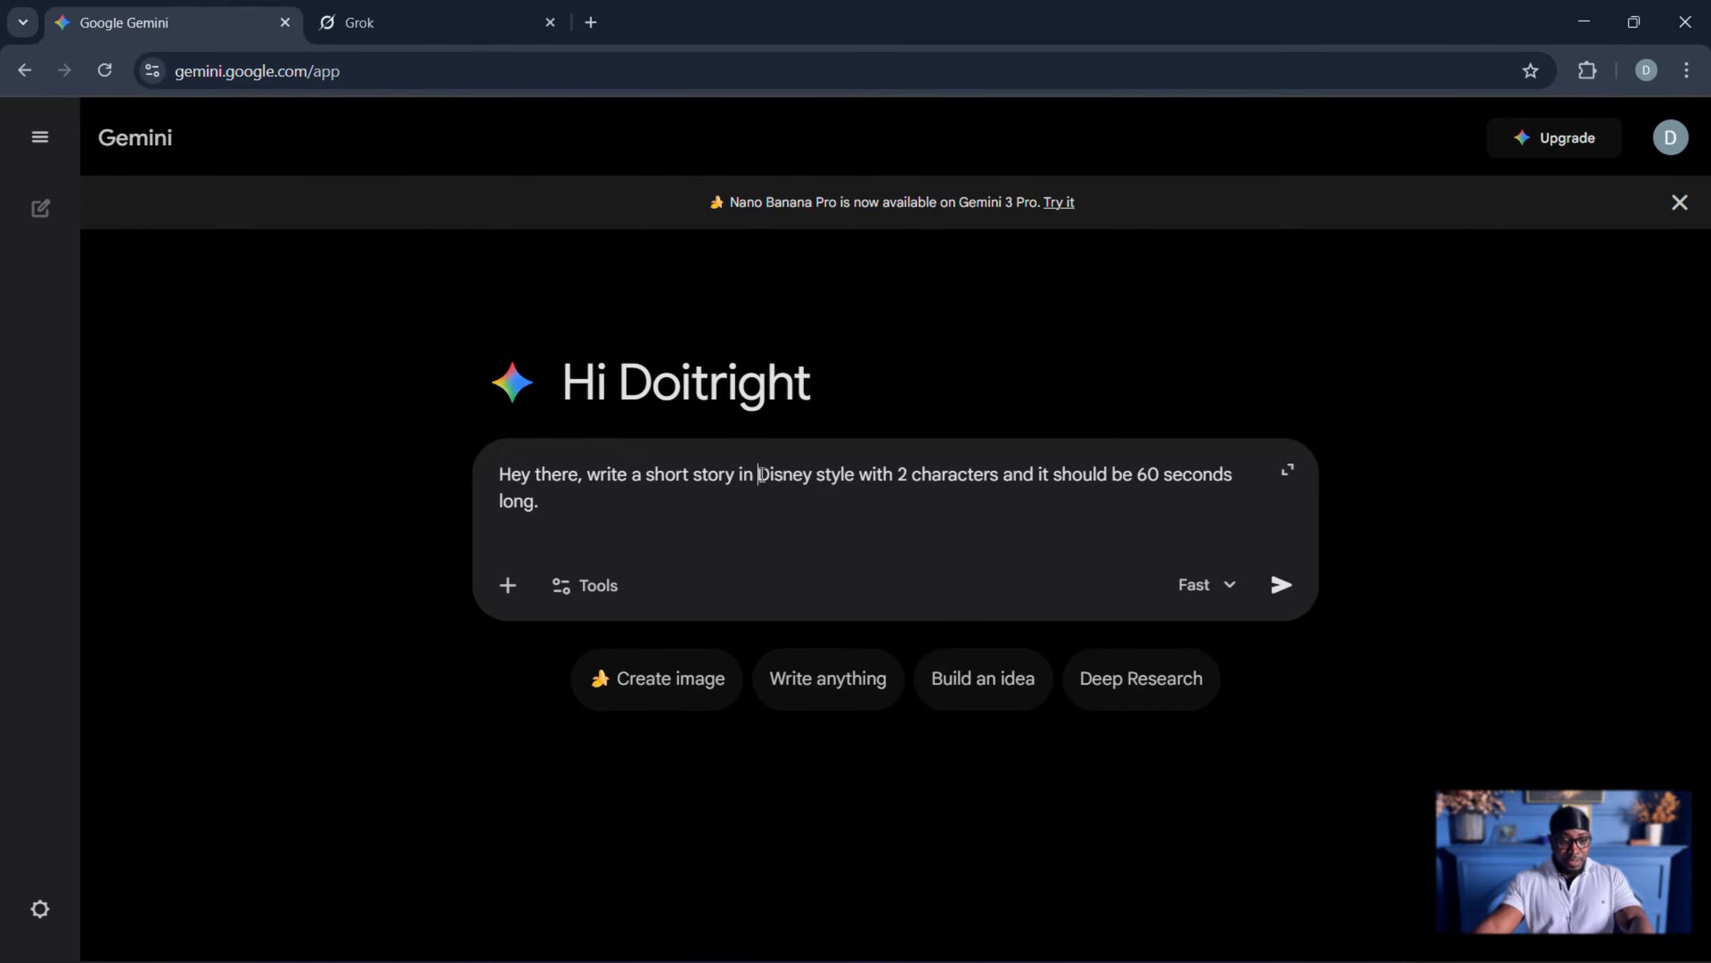
{"action": "type", "text": "realist"}
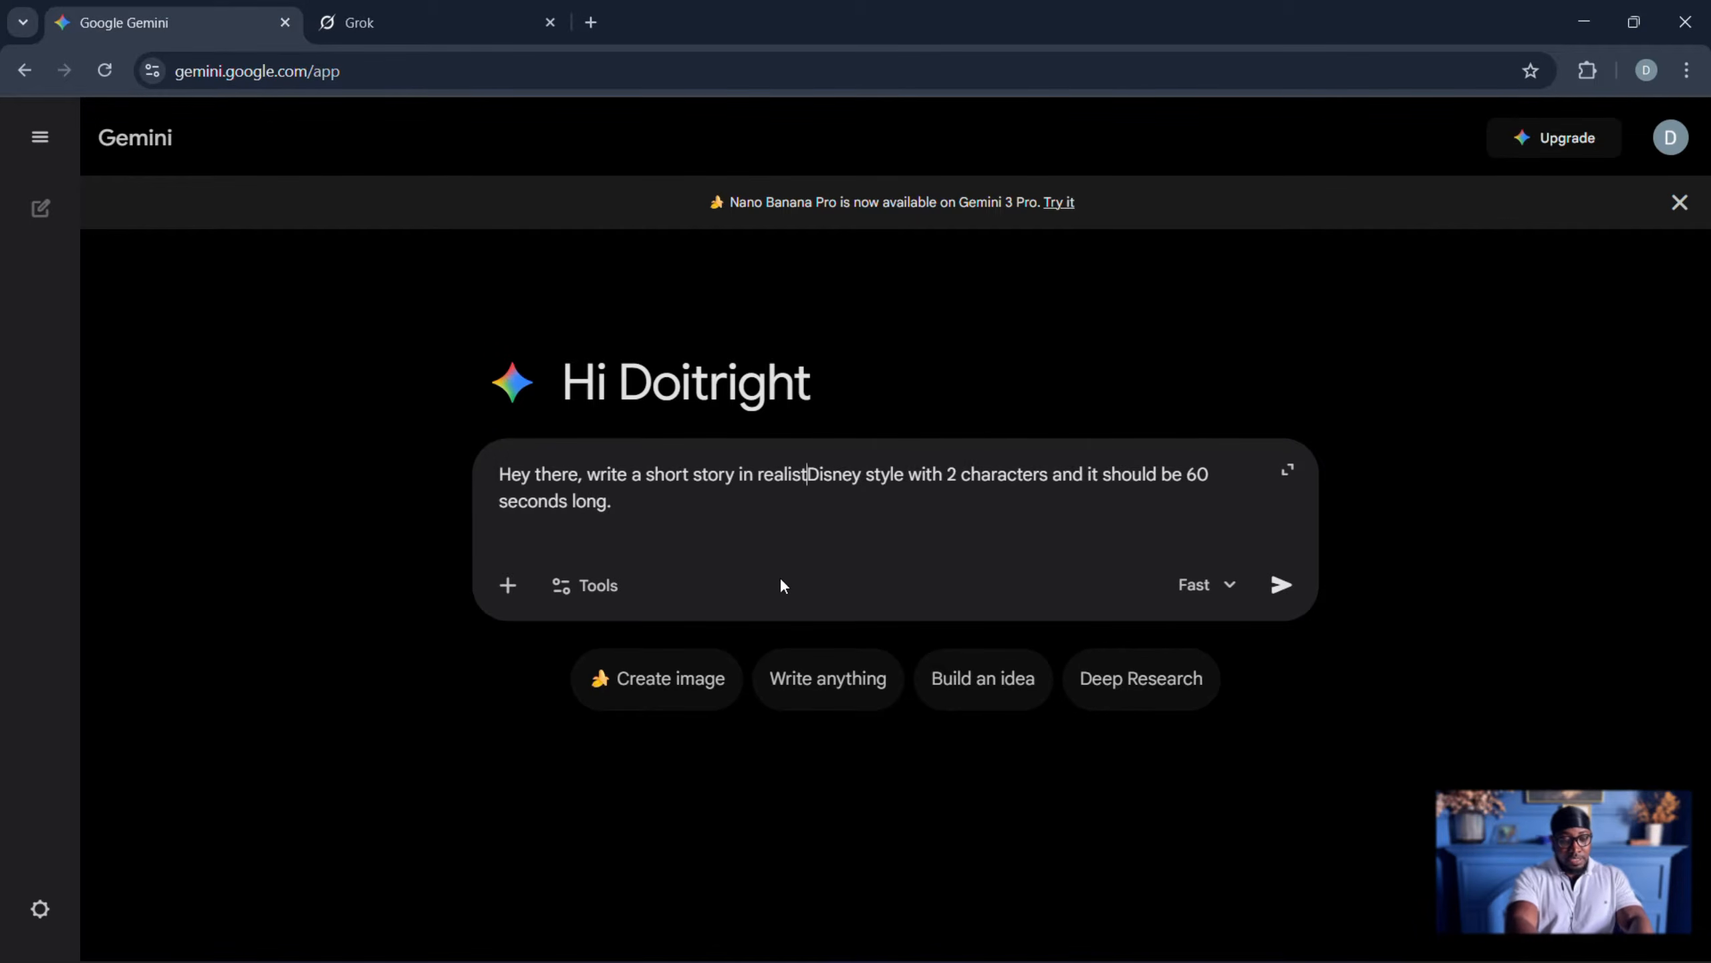
{"action": "type", "text": " lookin"}
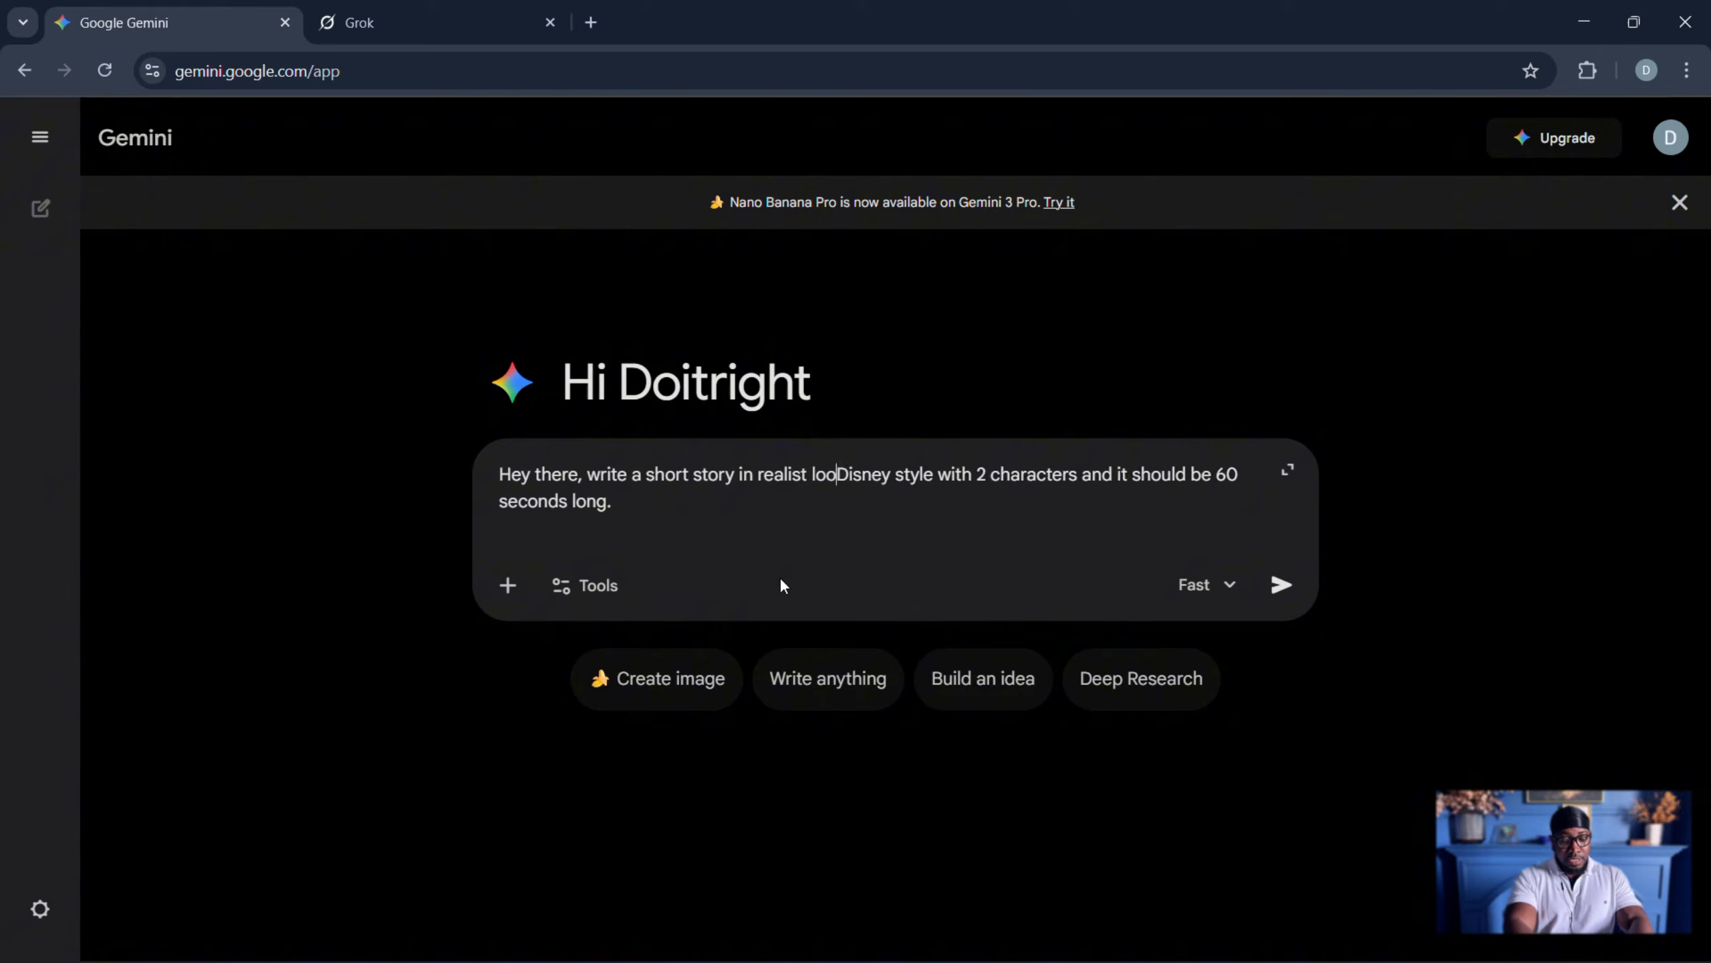
{"action": "type", "text": "g"}
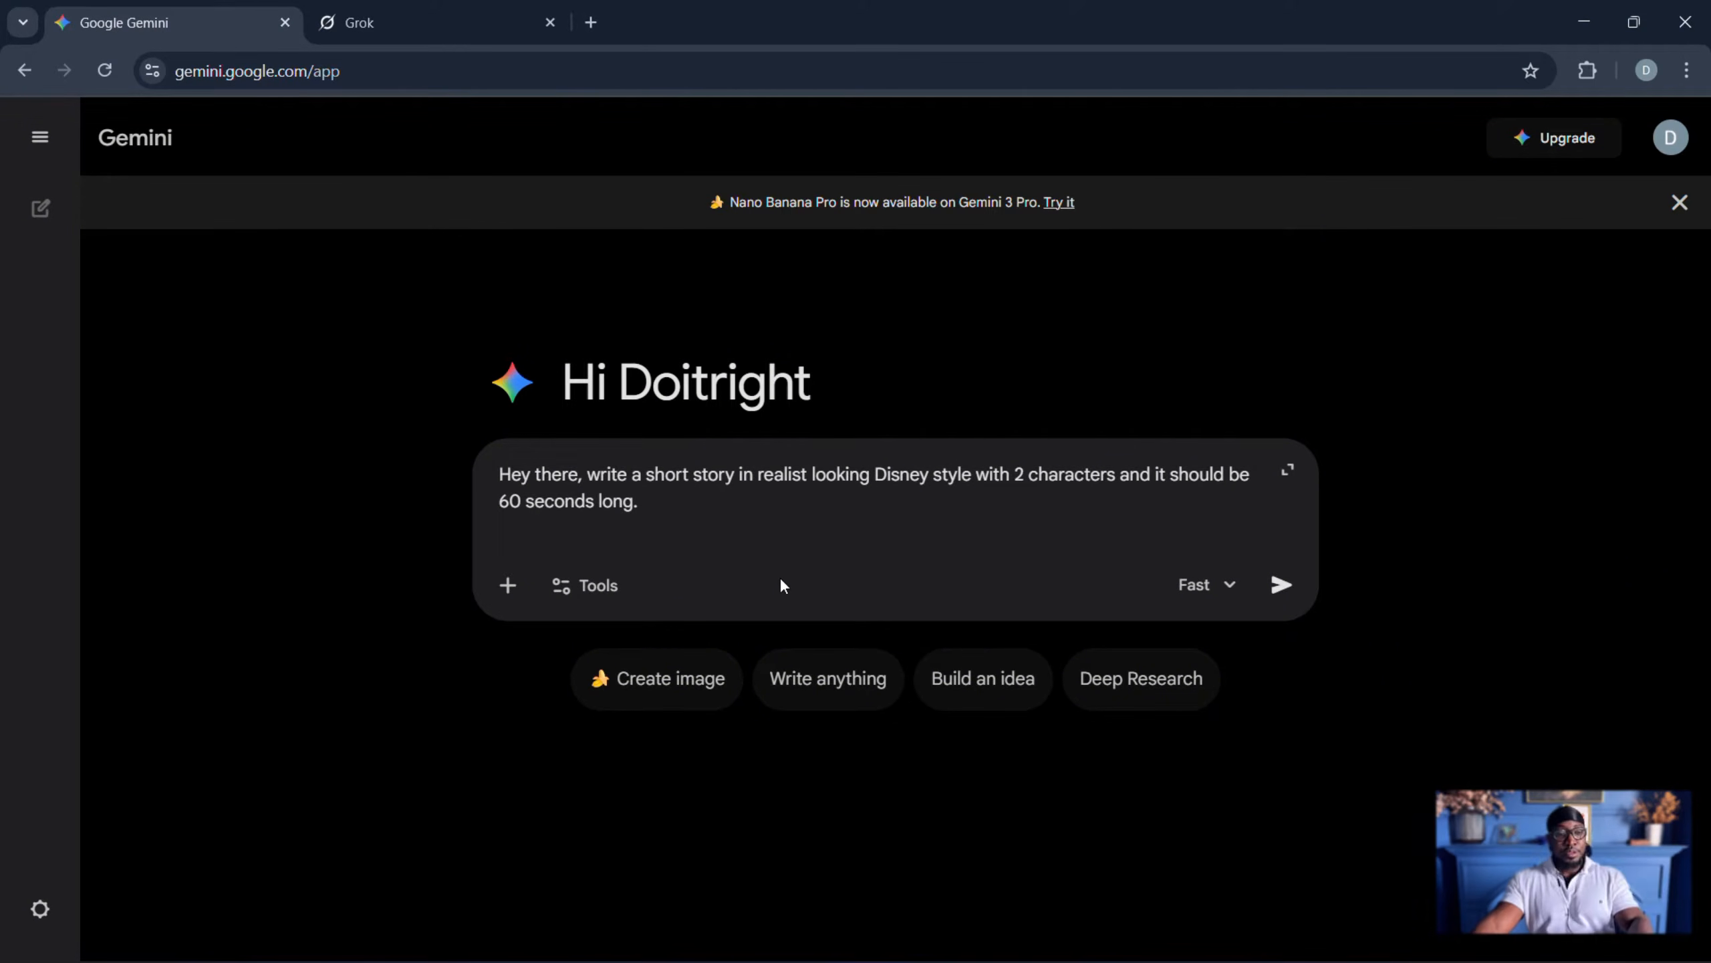
{"action": "left_click", "coordinate": [1282, 584]}
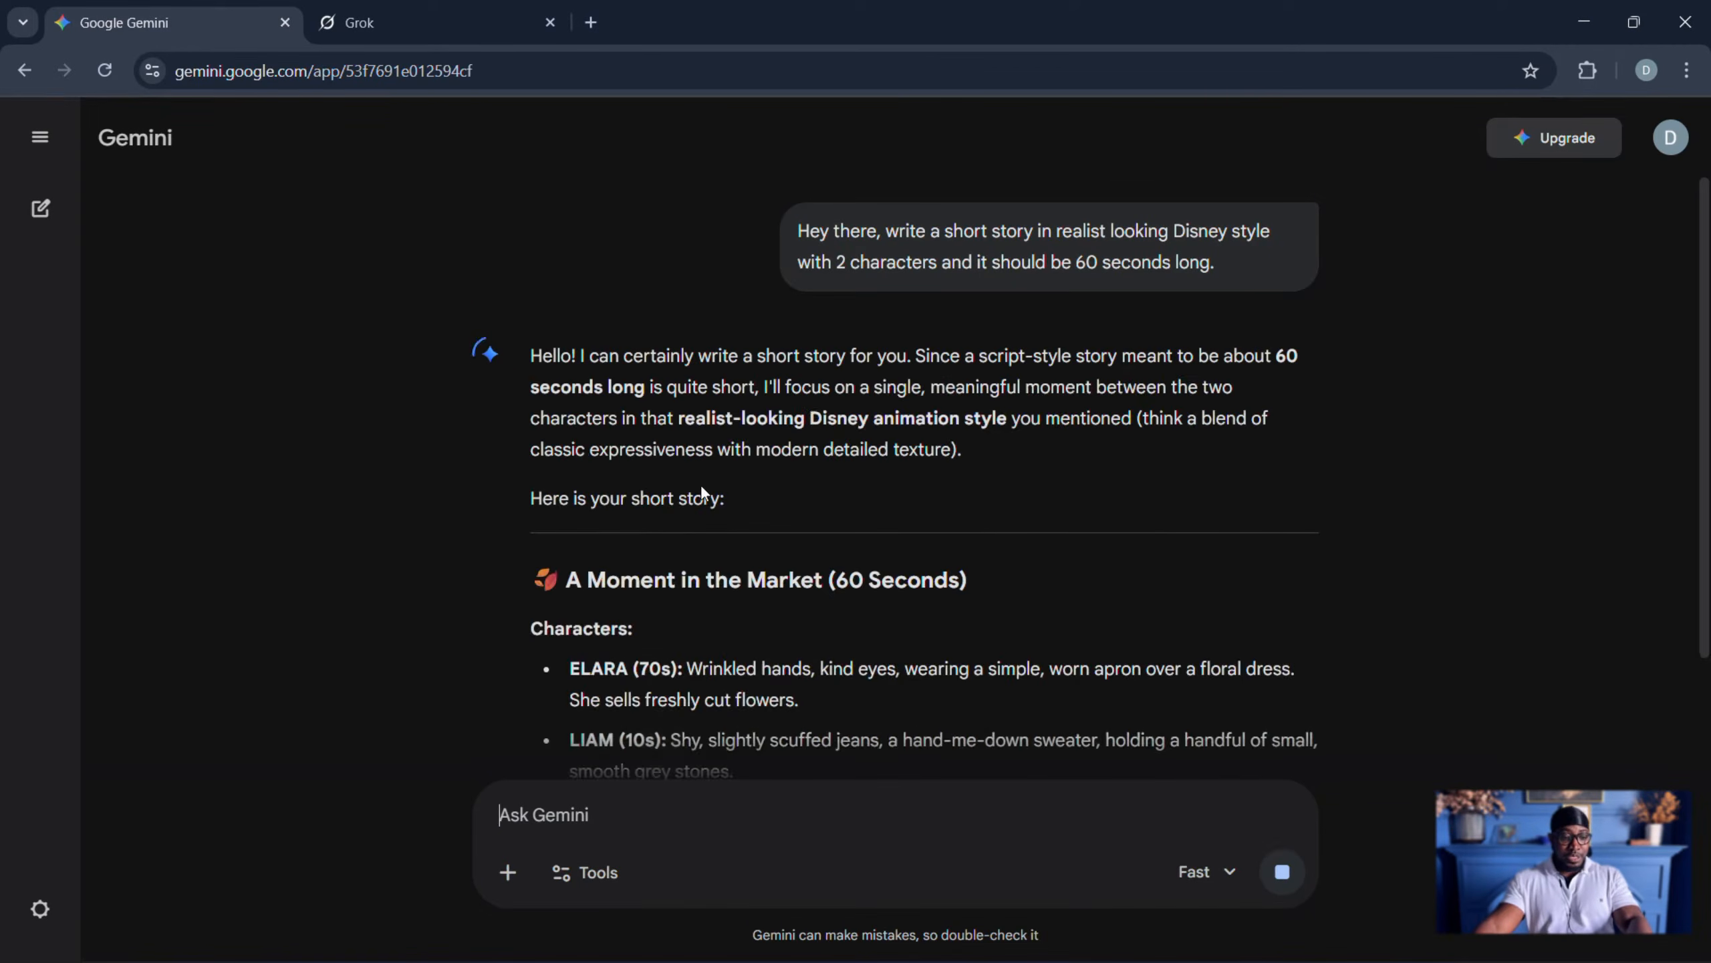
- Read through the story and ask Gemini for 12 connected visual prompts that mention the story style
{"action": "scroll", "coordinate": [701, 486], "scroll_direction": "down", "scroll_amount": 3}
{"action": "scroll", "coordinate": [701, 484], "scroll_direction": "down", "scroll_amount": 2}
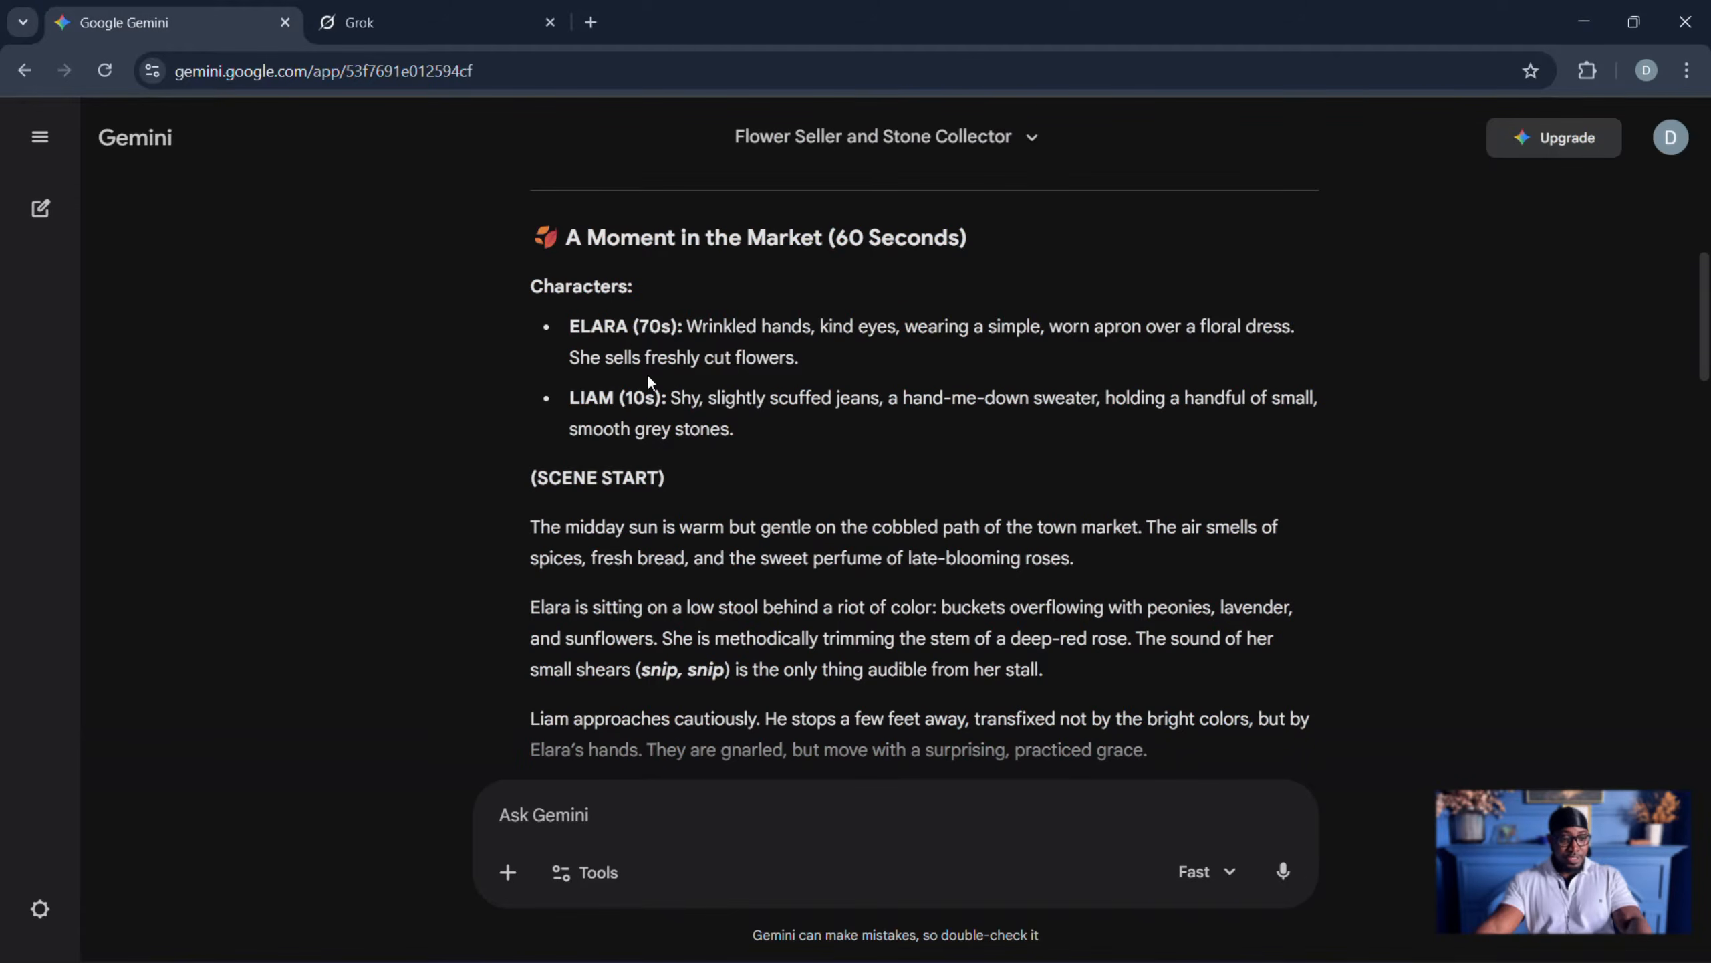
{"action": "scroll", "coordinate": [611, 391], "scroll_direction": "down", "scroll_amount": 15}
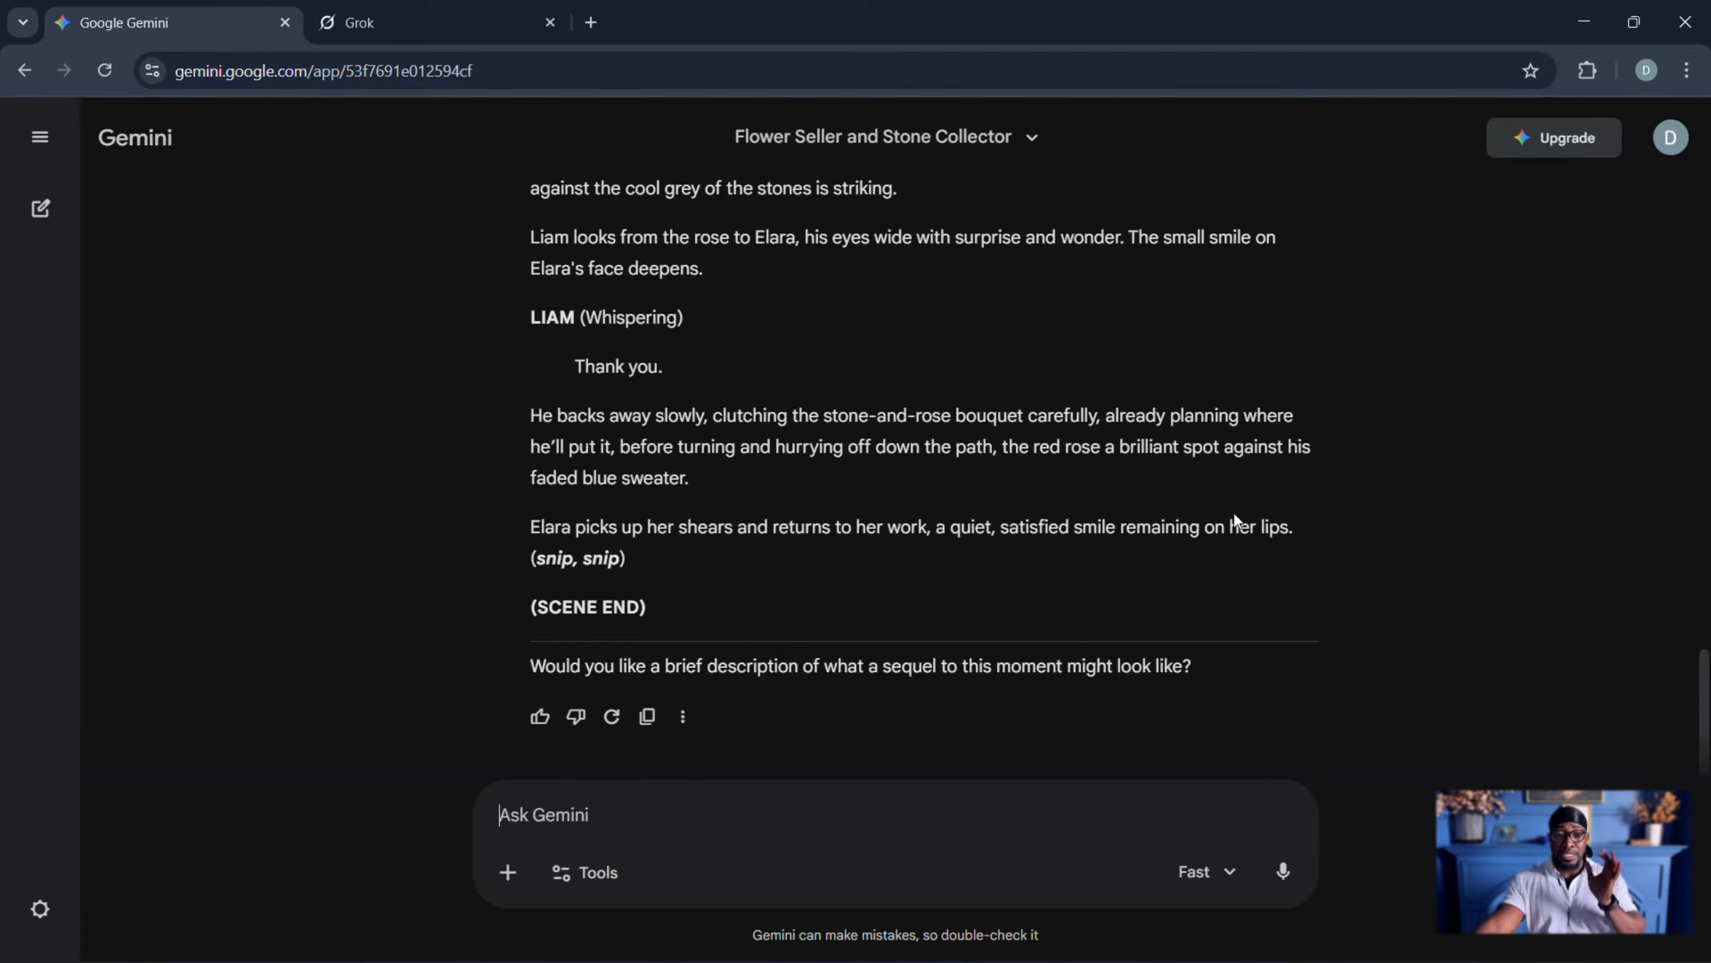
{"action": "type", "text": "Now provide me with visual prompt for this story make sure the prompt connect with the previous for the smooth flow, make sure to mention the story style. in your prompts i need 12 prompts for the story."}
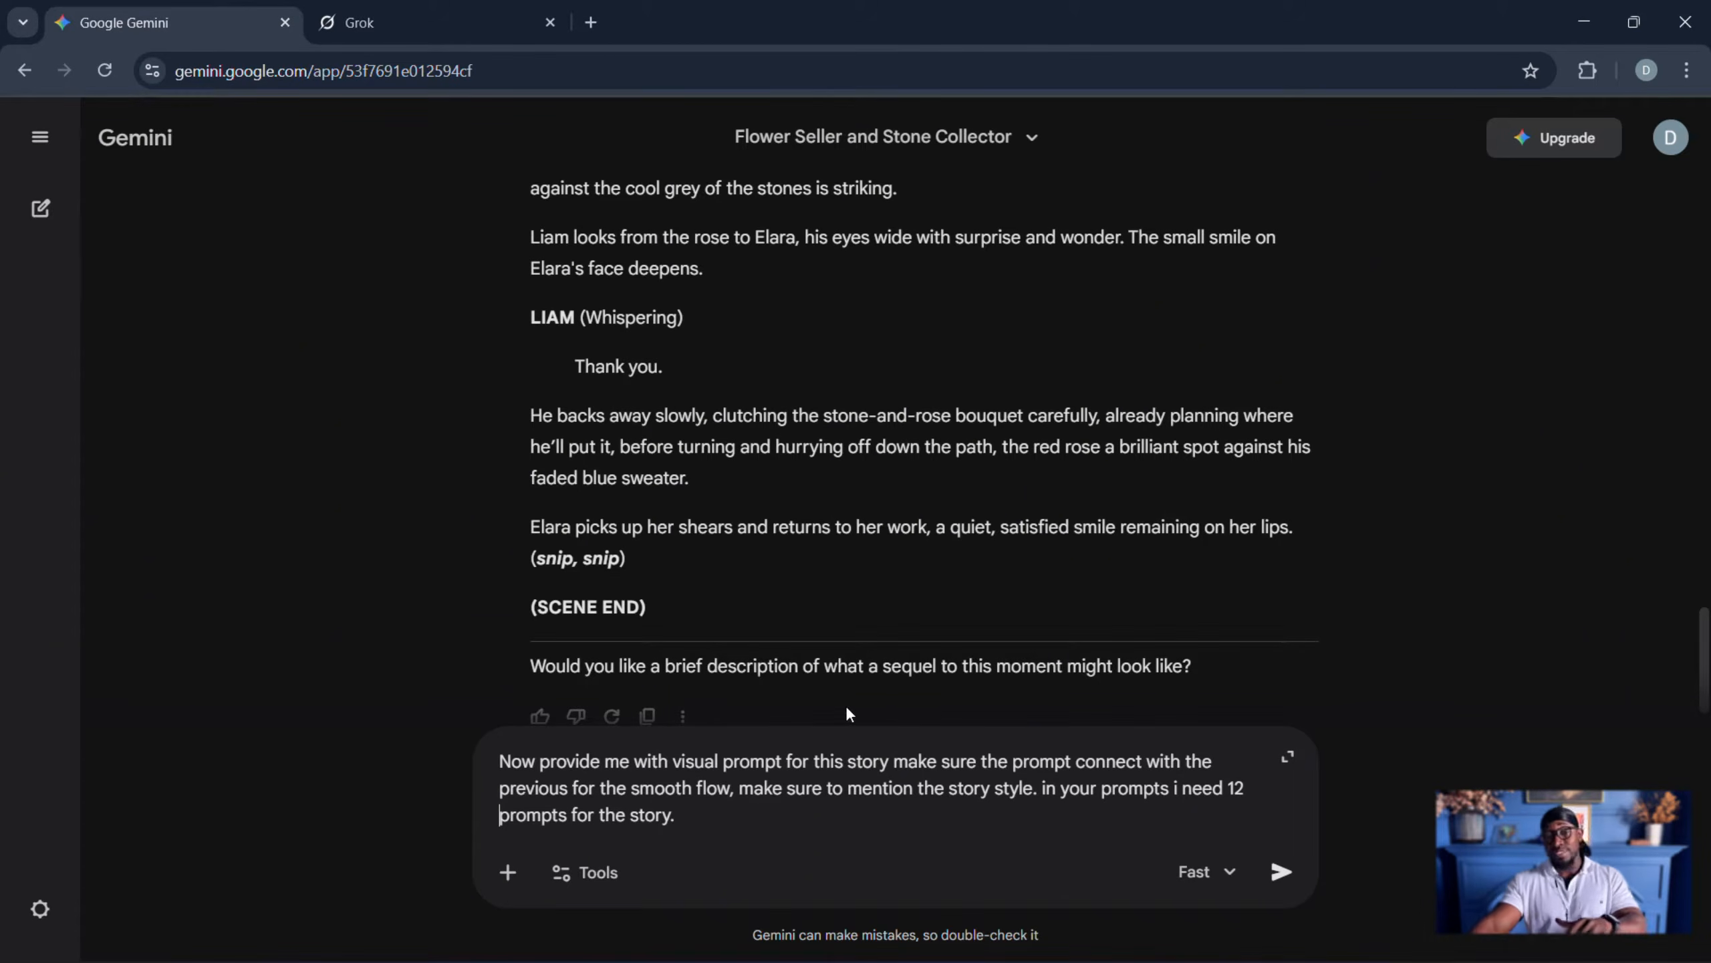
{"action": "scroll", "coordinate": [615, 692], "scroll_direction": "down", "scroll_amount": 1}
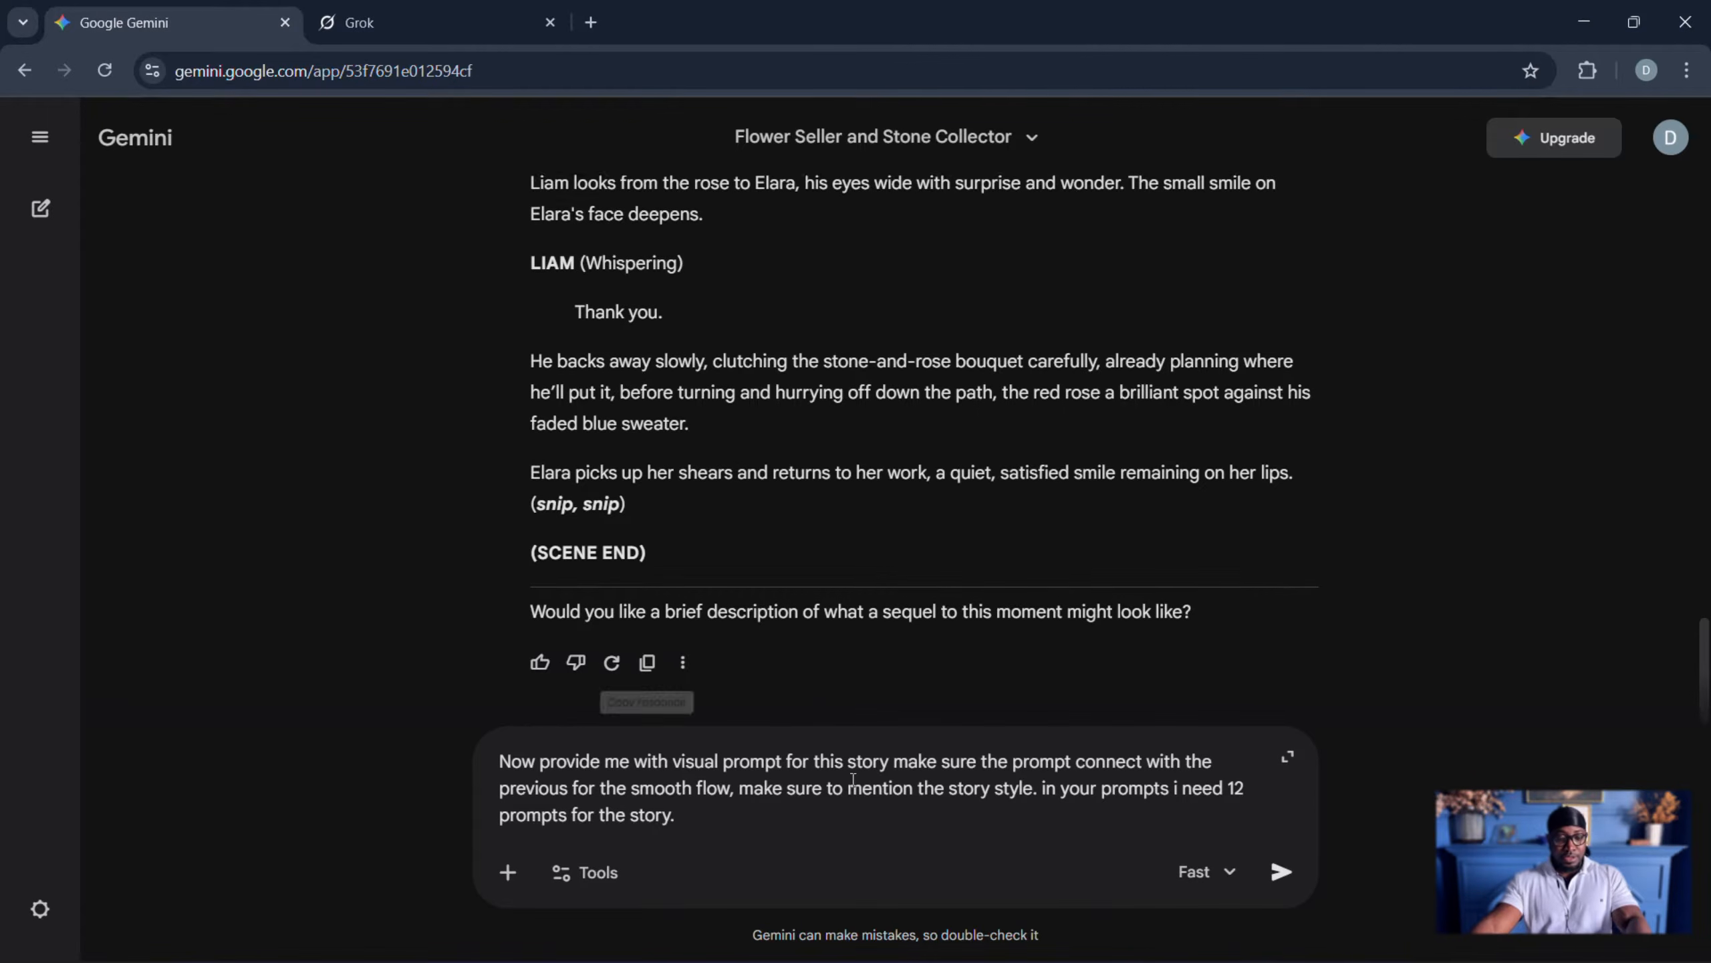
{"action": "left_click", "coordinate": [1279, 874]}
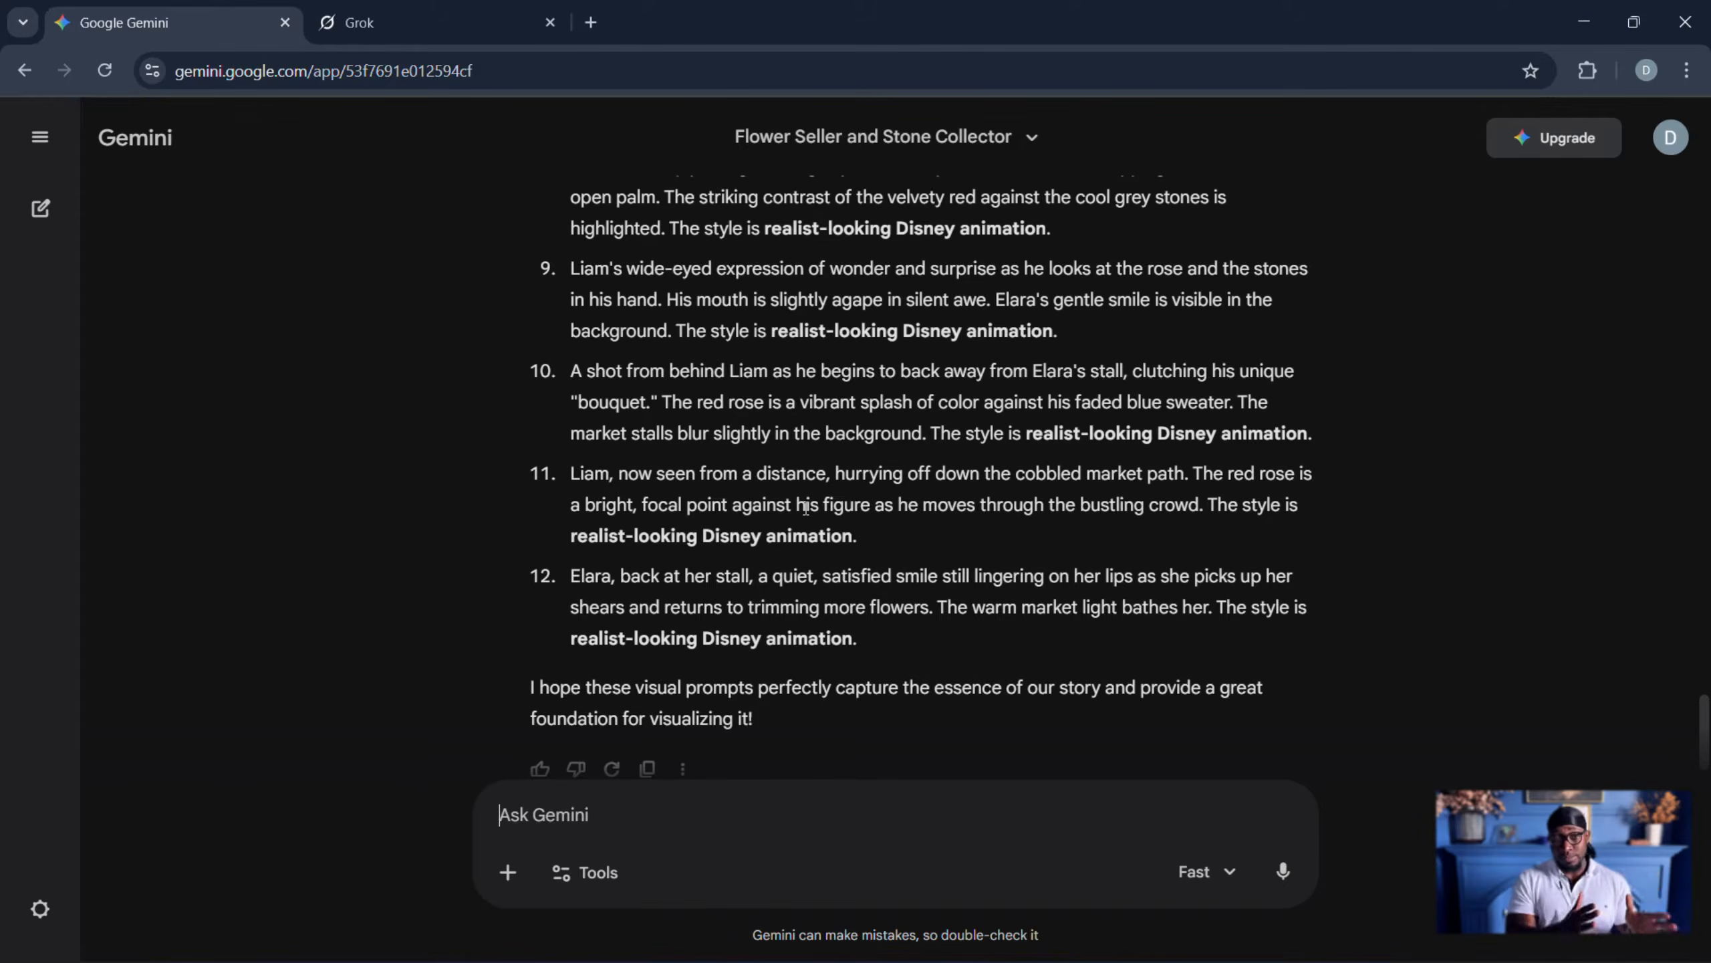
- Copy the full text of the first visual prompt, the wide shot of the sun-drenched town market
{"action": "scroll", "coordinate": [814, 465], "scroll_direction": "up", "scroll_amount": 10}
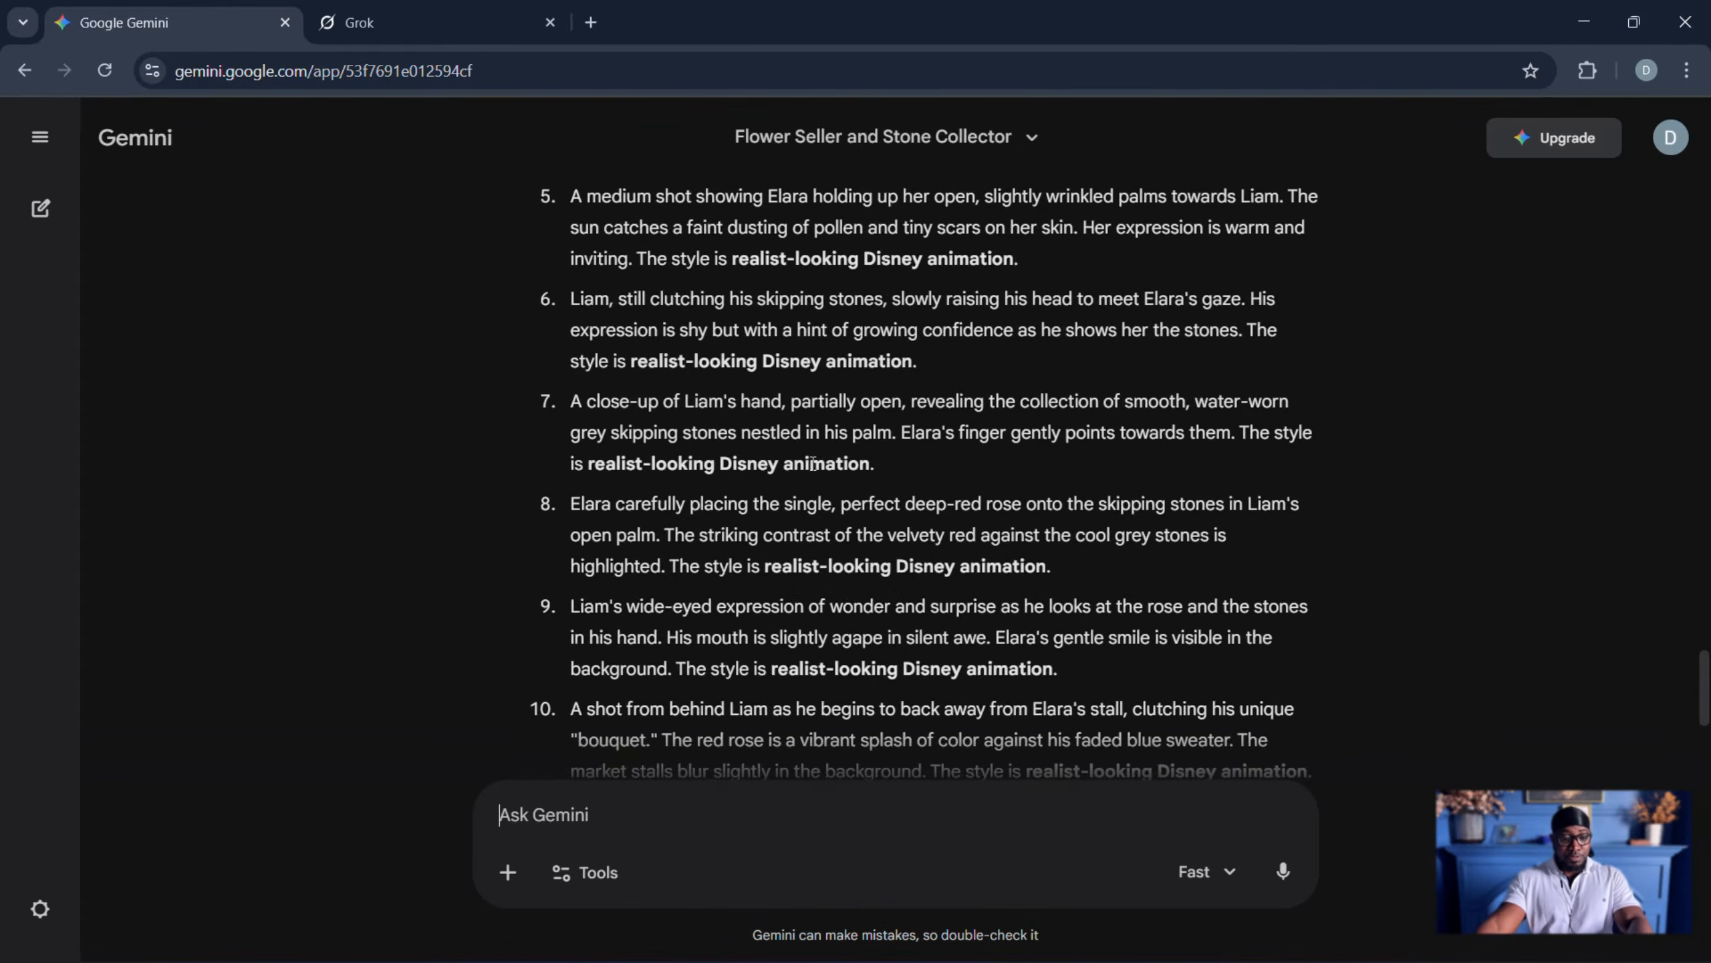
{"action": "scroll", "coordinate": [814, 464], "scroll_direction": "up", "scroll_amount": 3}
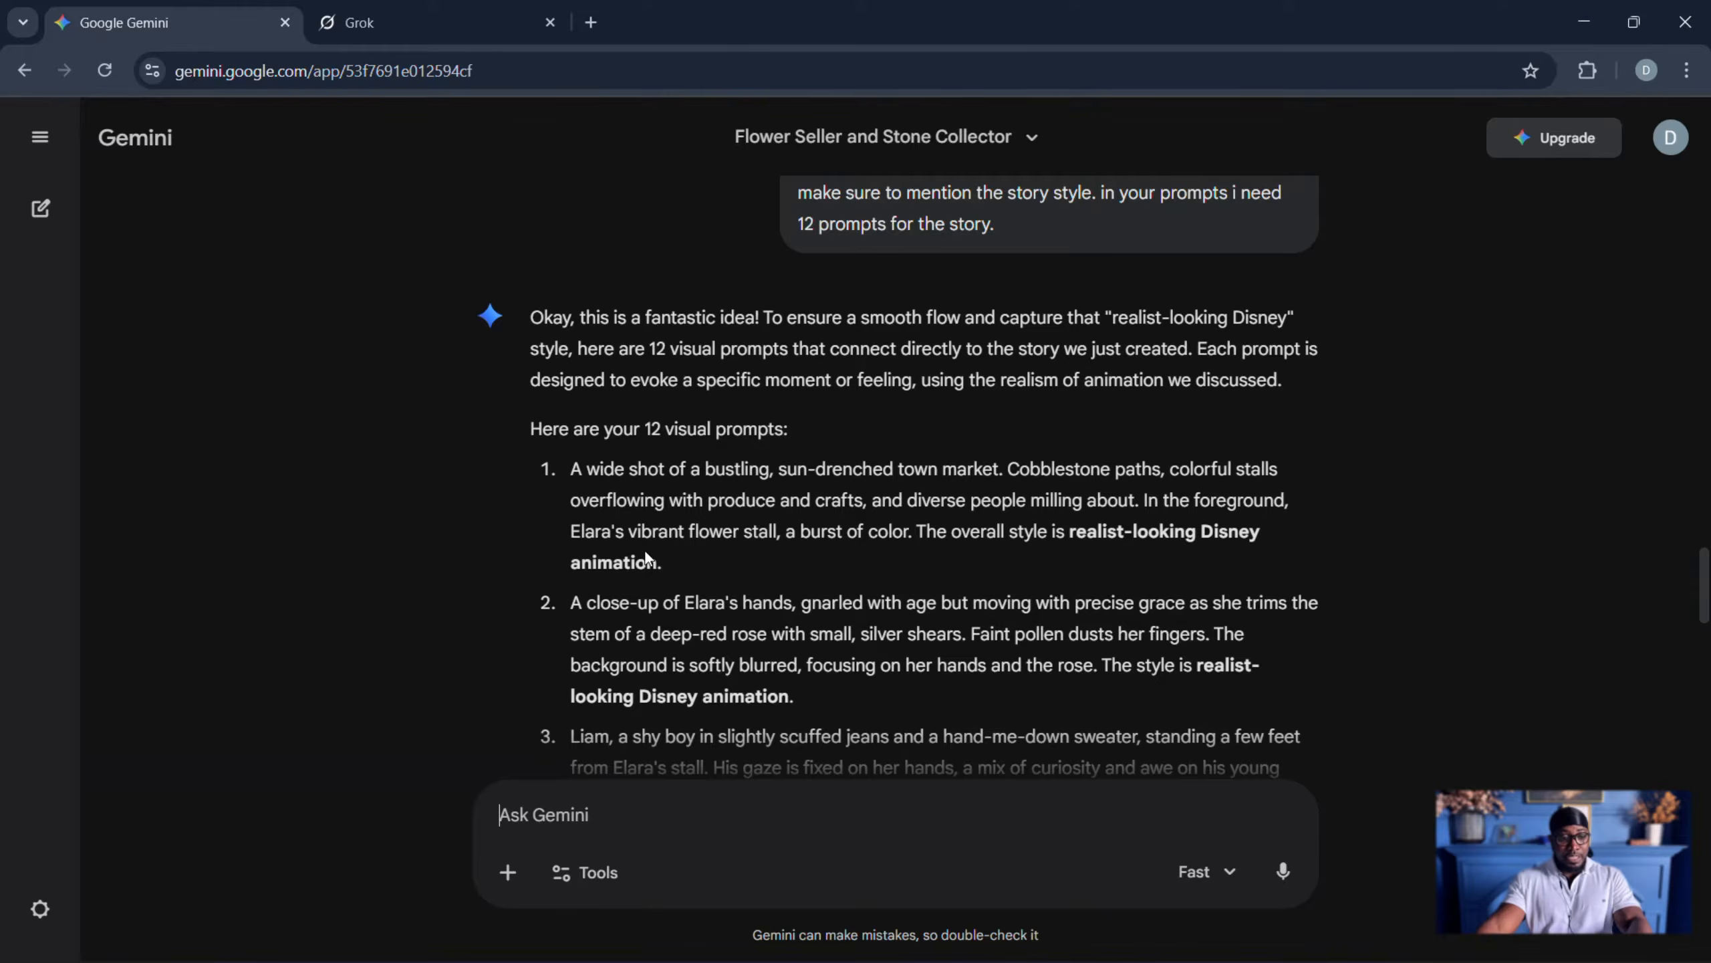
{"action": "left_click_drag", "start_coordinate": [664, 572], "coordinate": [575, 481]}
{"action": "key", "text": "ctrl+c"}
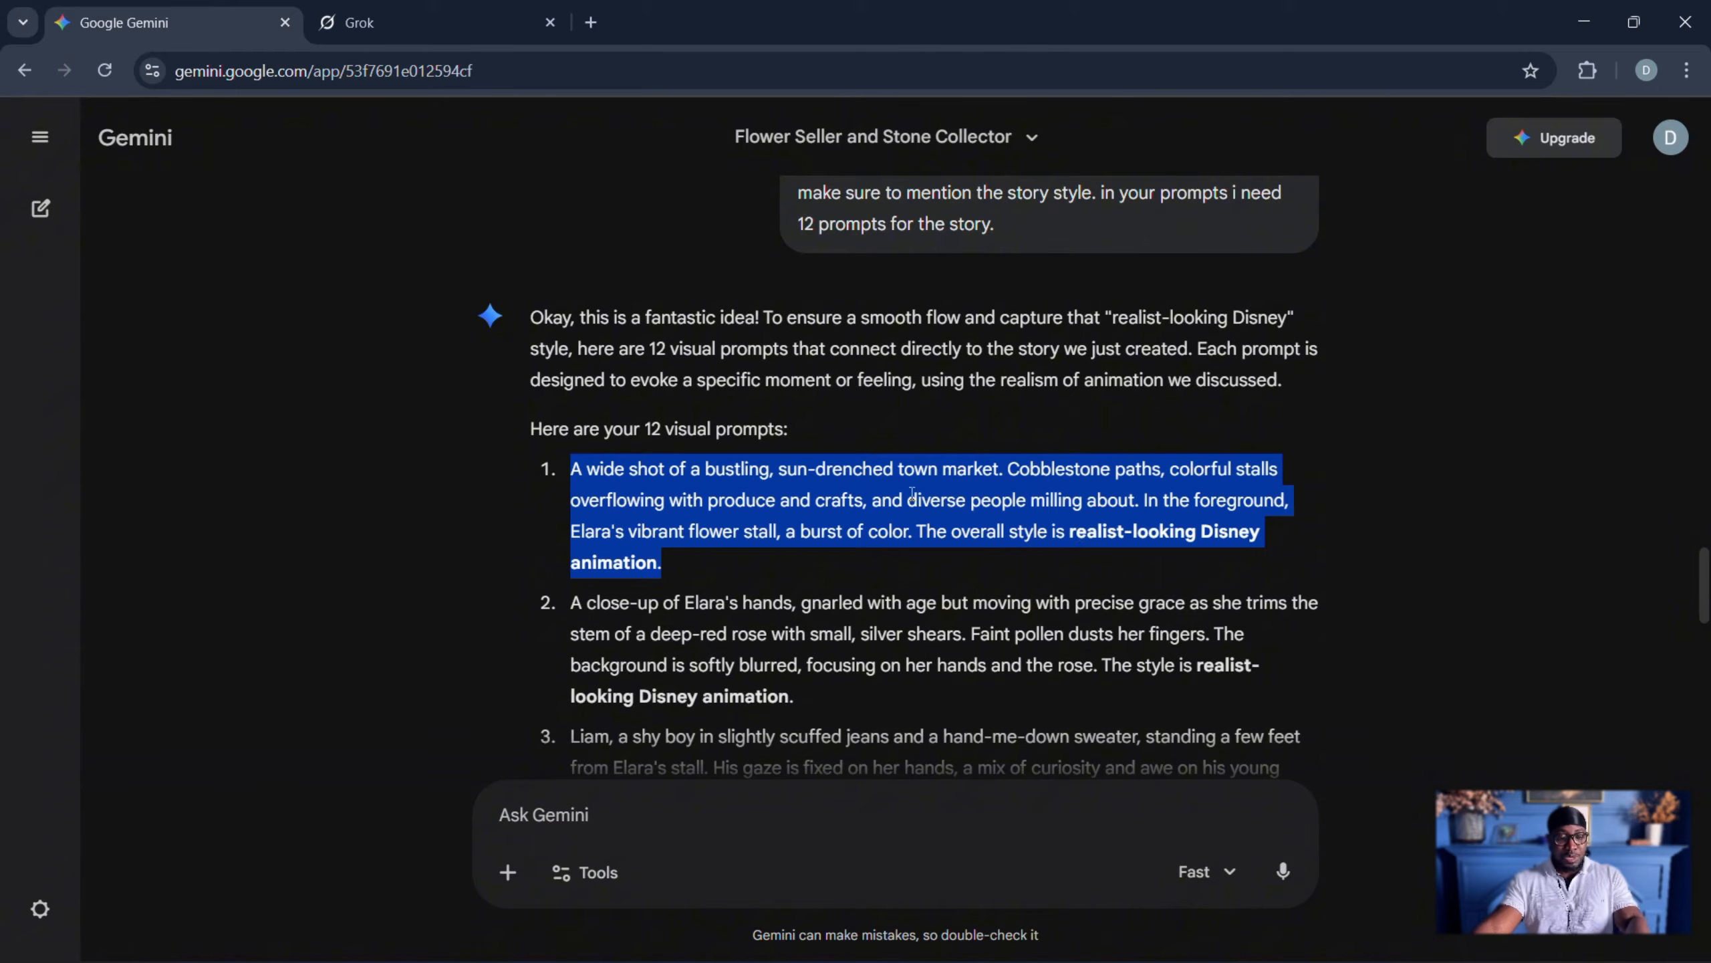
{"action": "scroll", "coordinate": [919, 297], "scroll_direction": "up", "scroll_amount": 2}
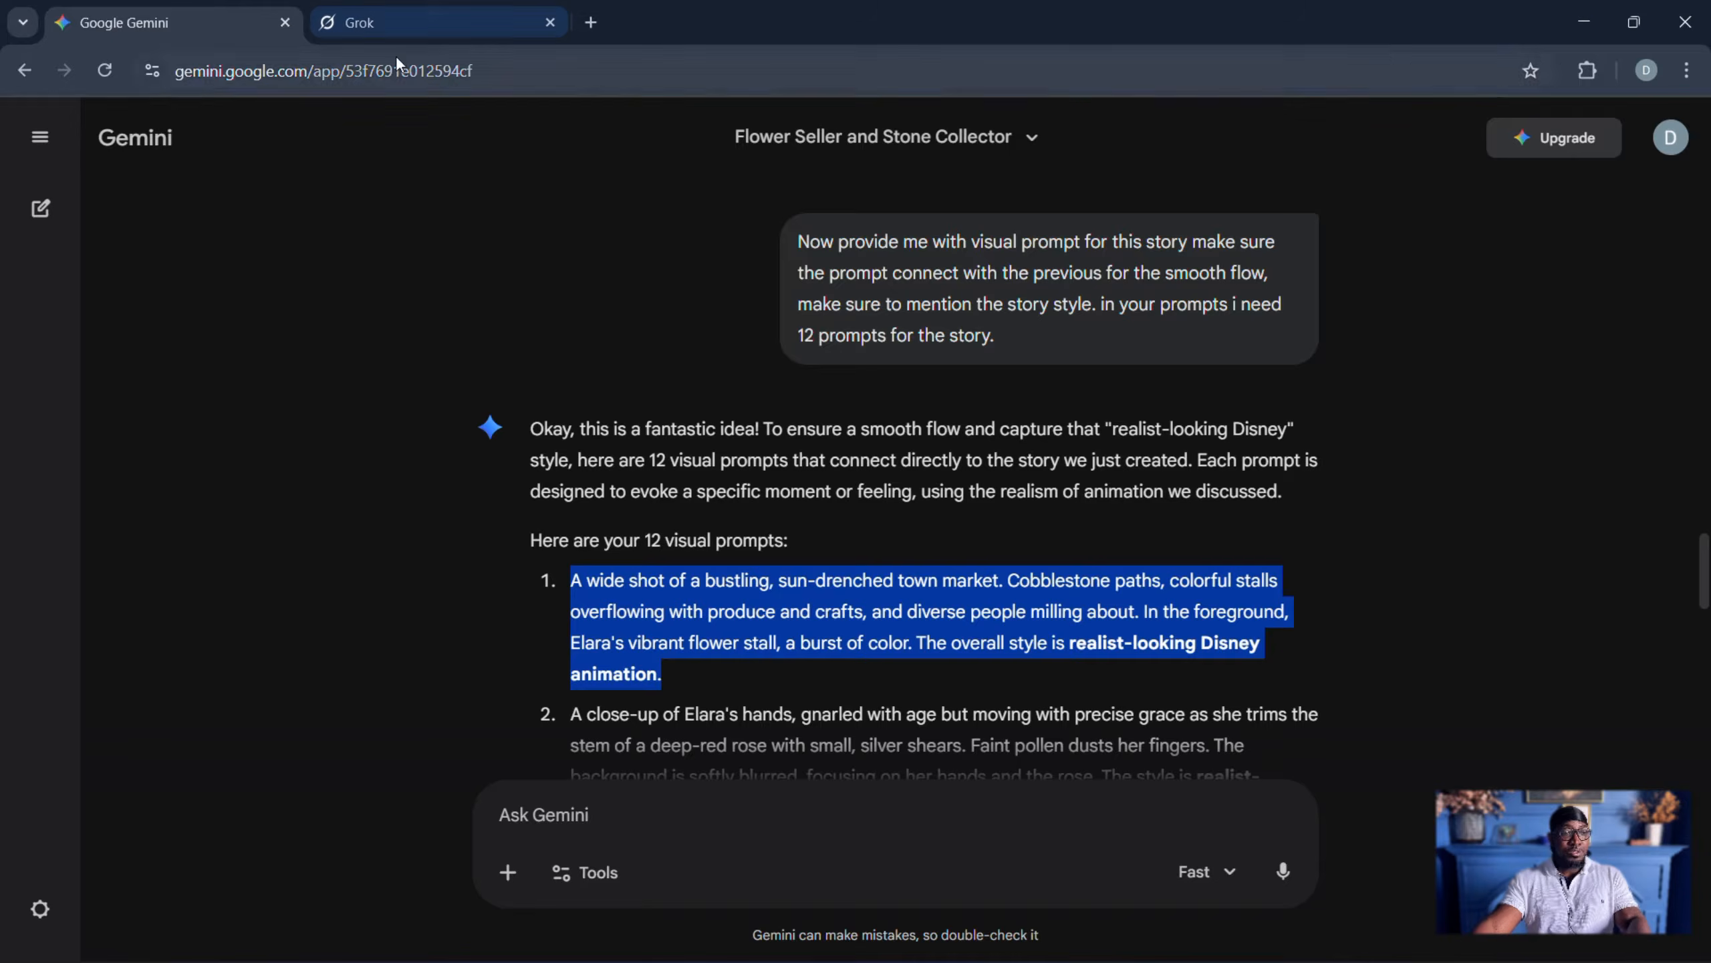
- Switch to Grok's Imagine page and configure it to generate images with a 3:2 aspect ratio
{"action": "left_click", "coordinate": [397, 33]}
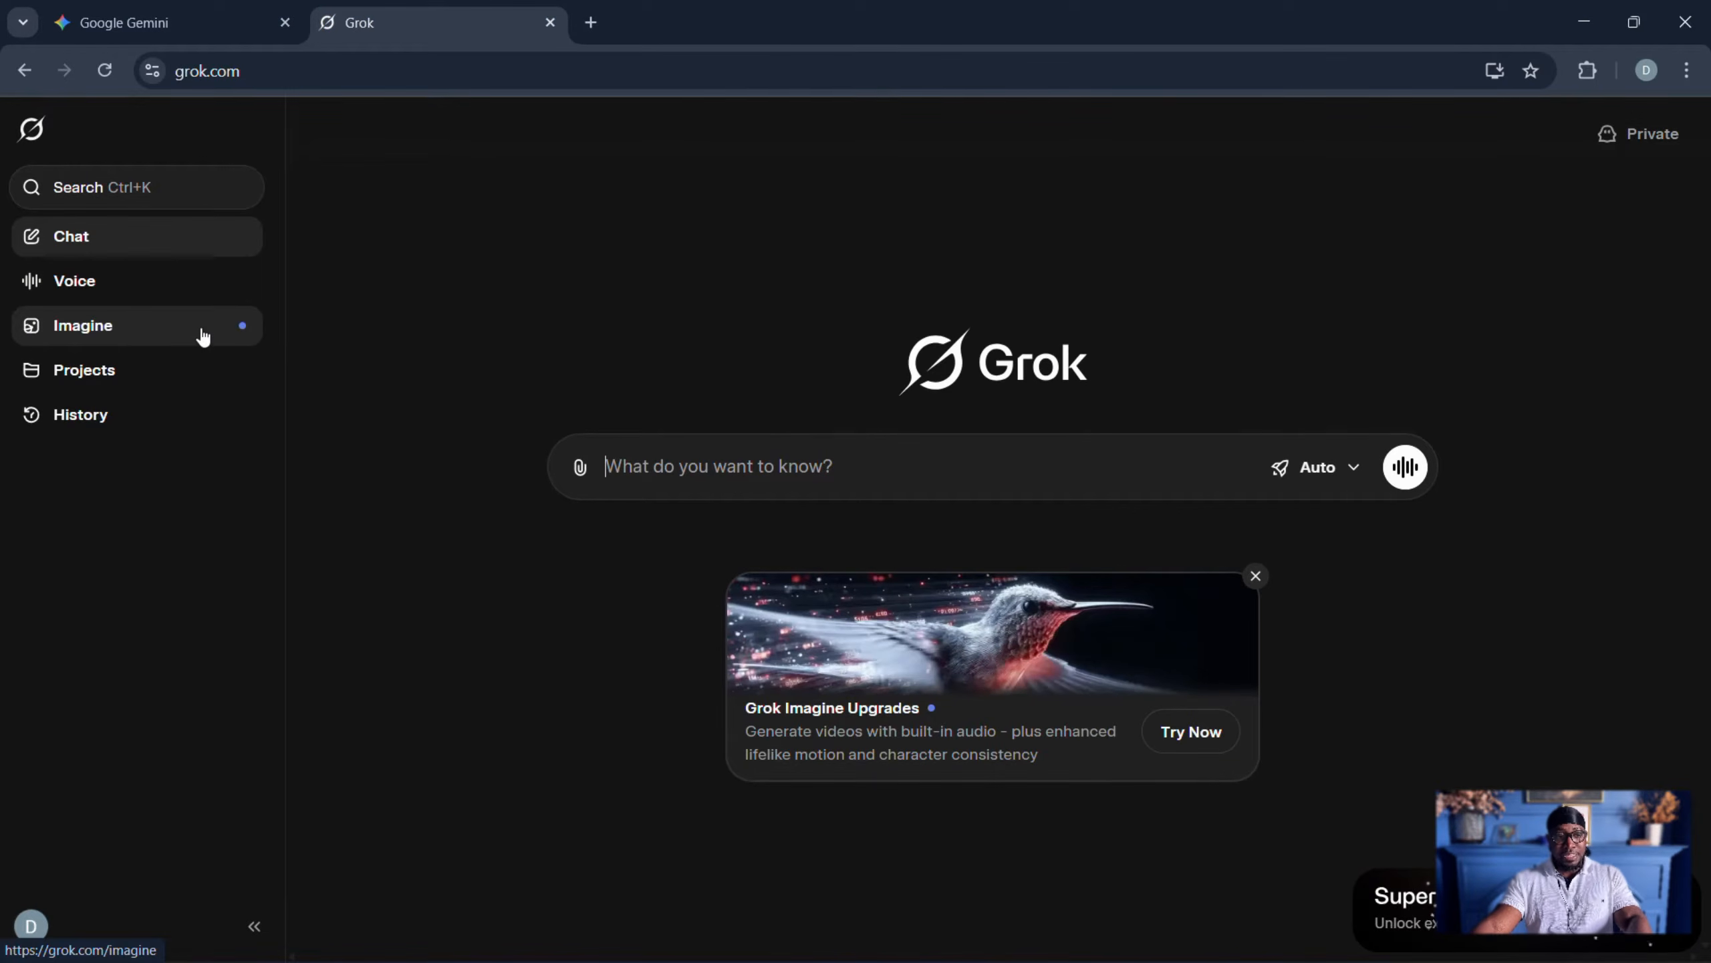
{"action": "left_click", "coordinate": [112, 326]}
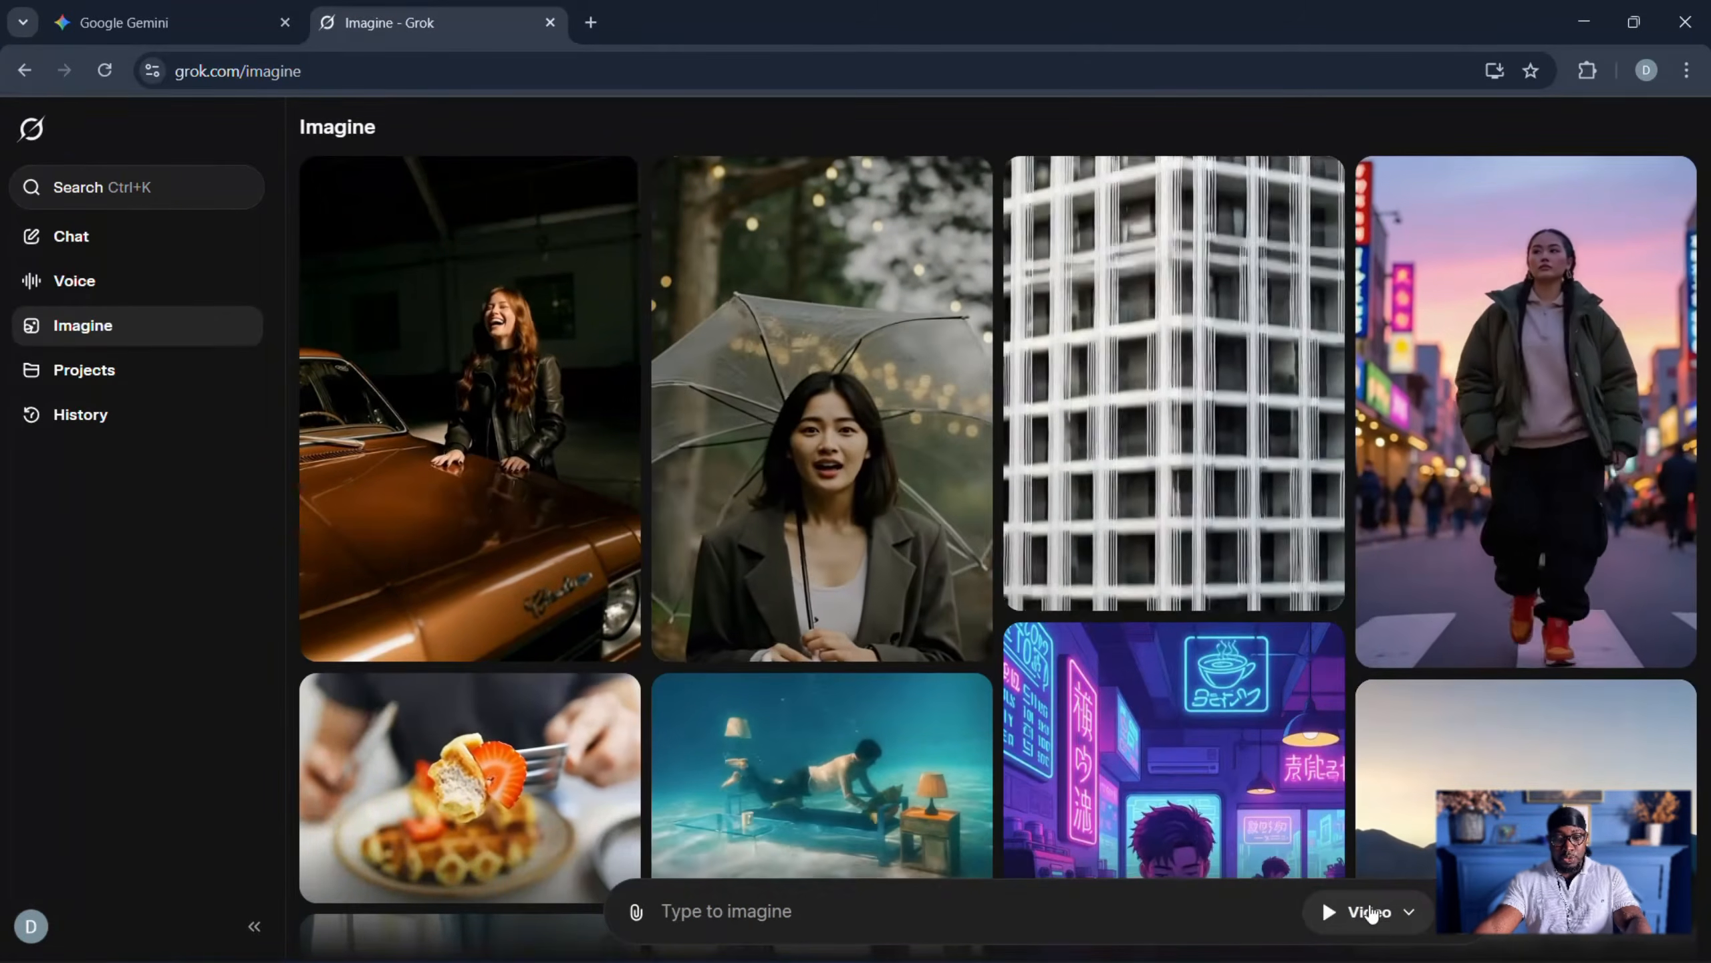
{"action": "left_click", "coordinate": [1374, 912]}
{"action": "left_click", "coordinate": [1337, 847]}
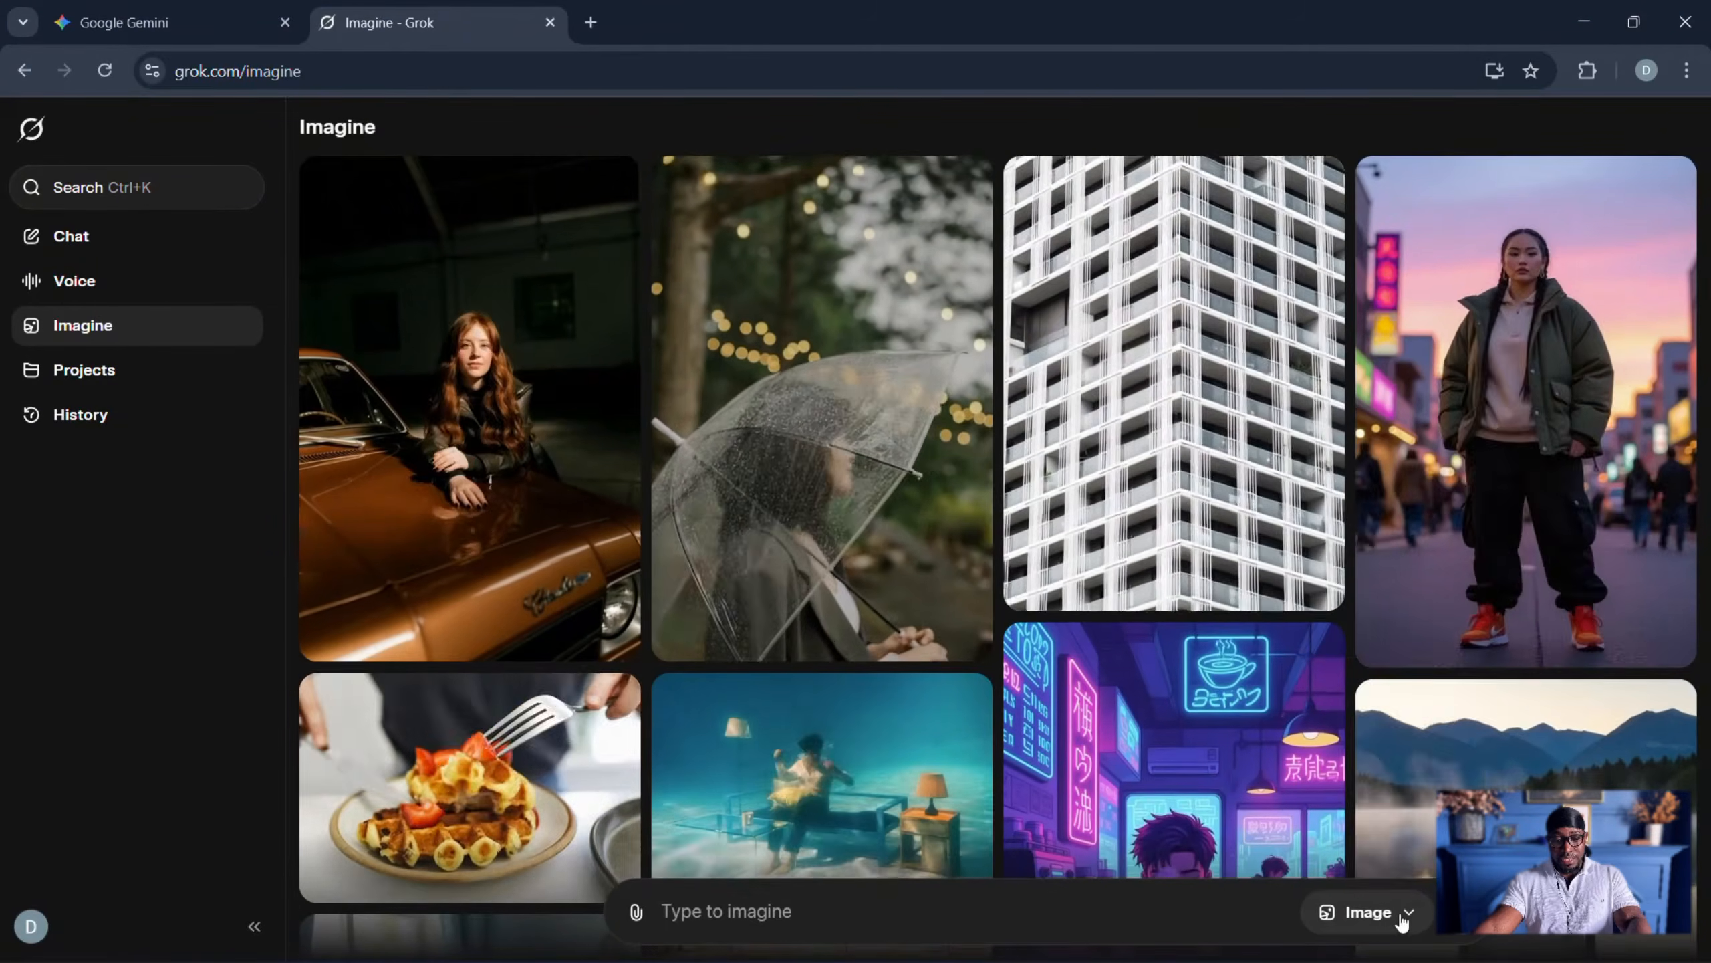
{"action": "left_click", "coordinate": [1395, 910]}
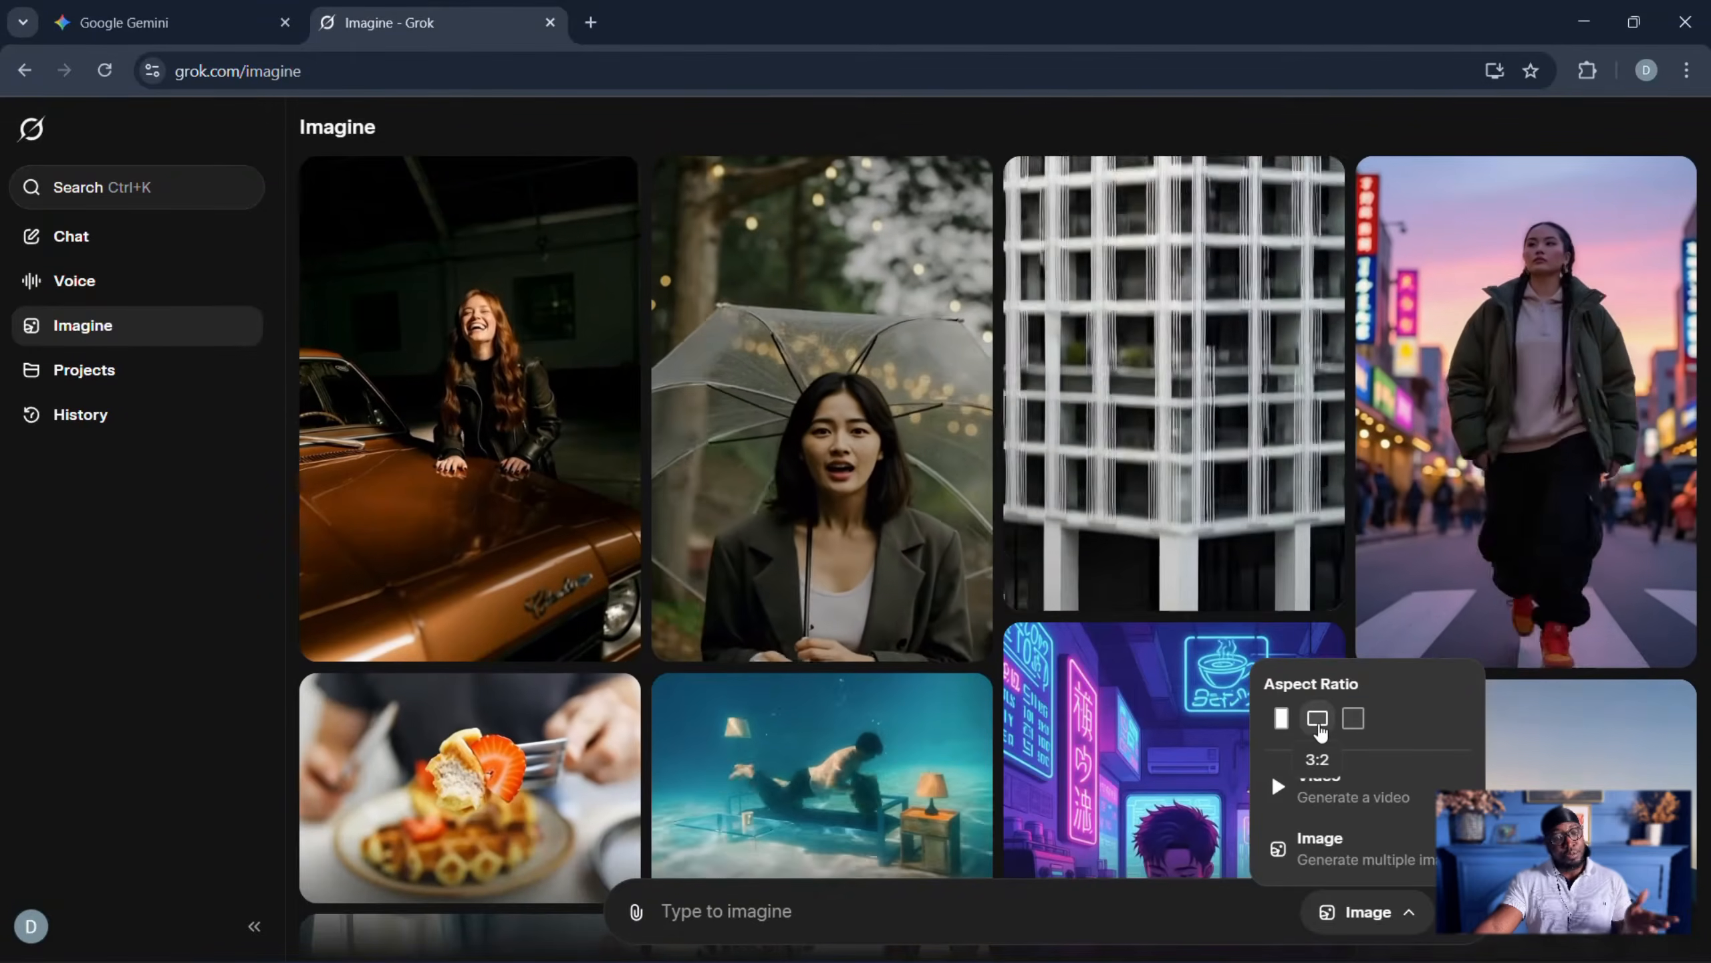
{"action": "left_click", "coordinate": [1318, 720]}
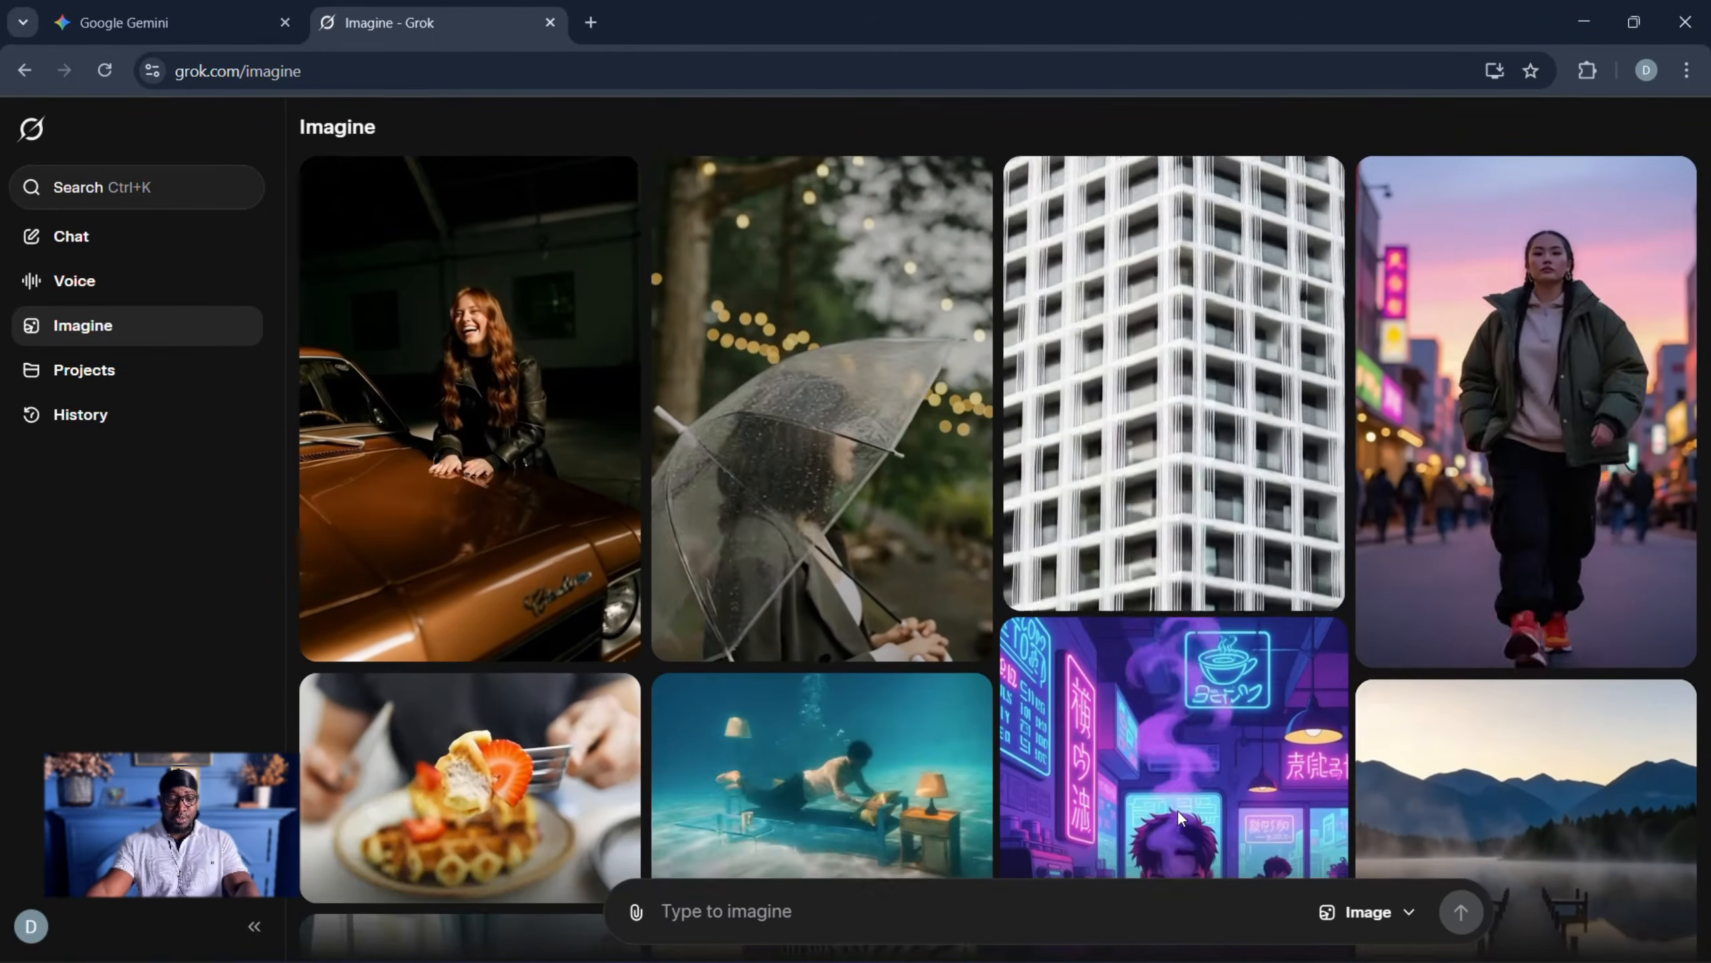
- Generate images in Grok Imagine from the copied town market prompt
{"action": "left_click", "coordinate": [847, 911]}
{"action": "key", "text": "ctrl+v"}
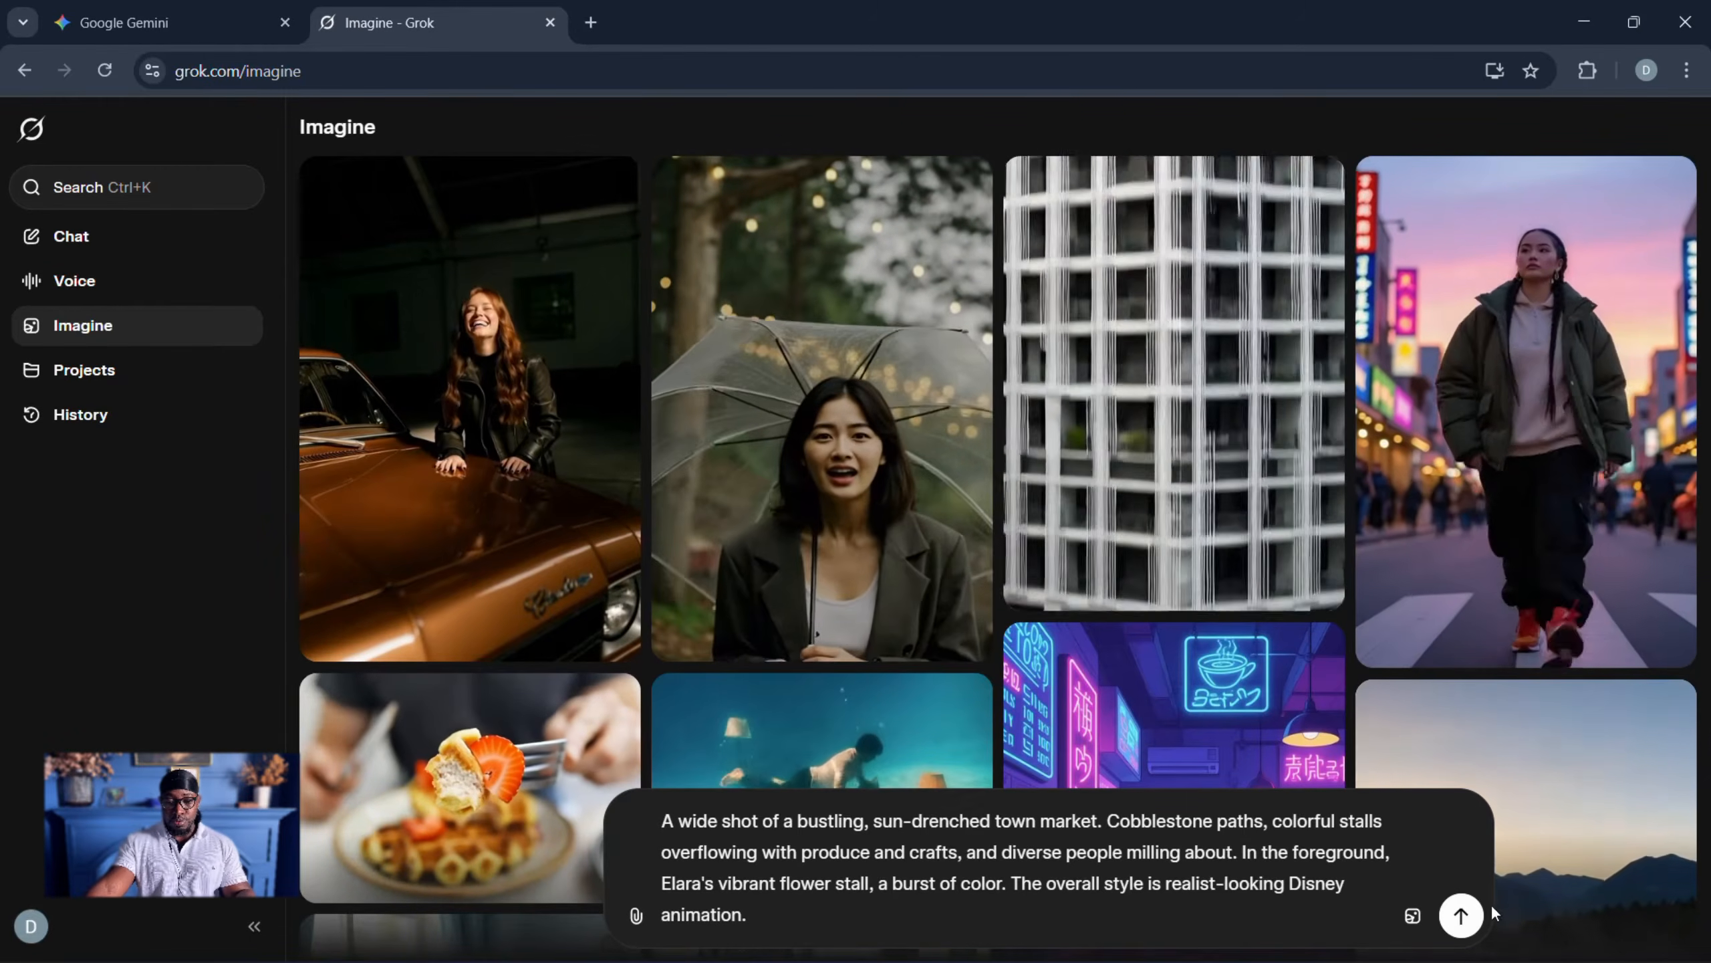
{"action": "left_click", "coordinate": [1461, 915]}
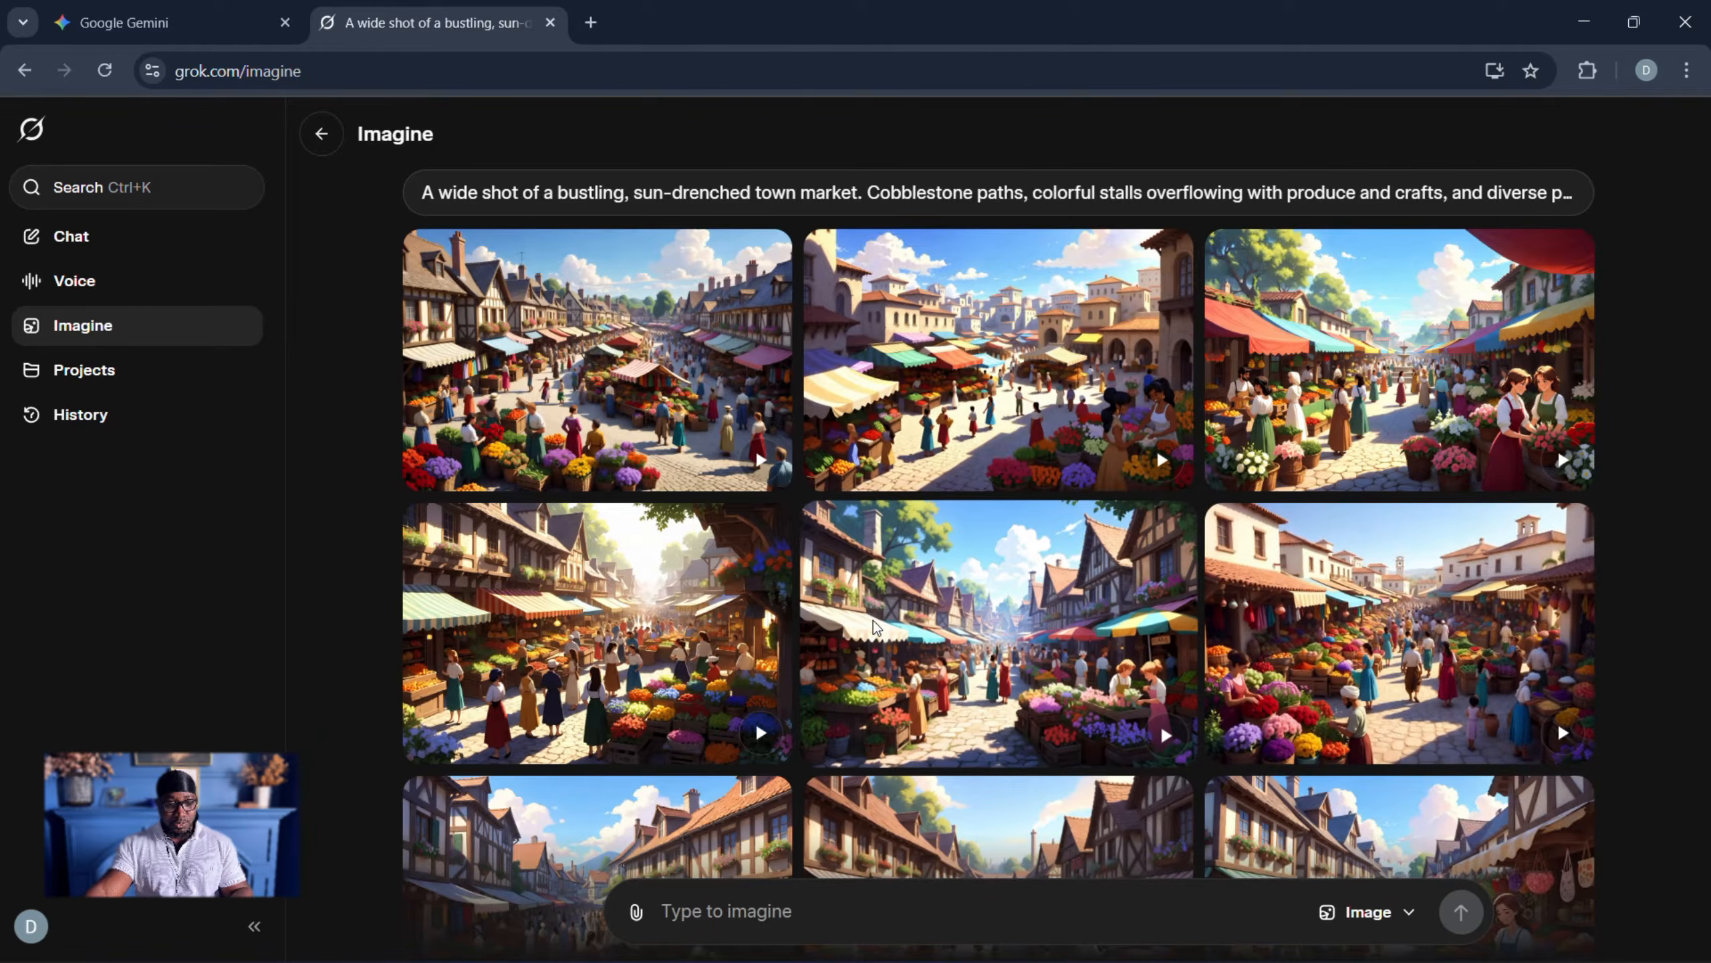
- Browse the generated market images and open the middle one in the first row
{"action": "scroll", "coordinate": [863, 617], "scroll_direction": "down", "scroll_amount": 5}
{"action": "scroll", "coordinate": [554, 614], "scroll_direction": "down", "scroll_amount": 5}
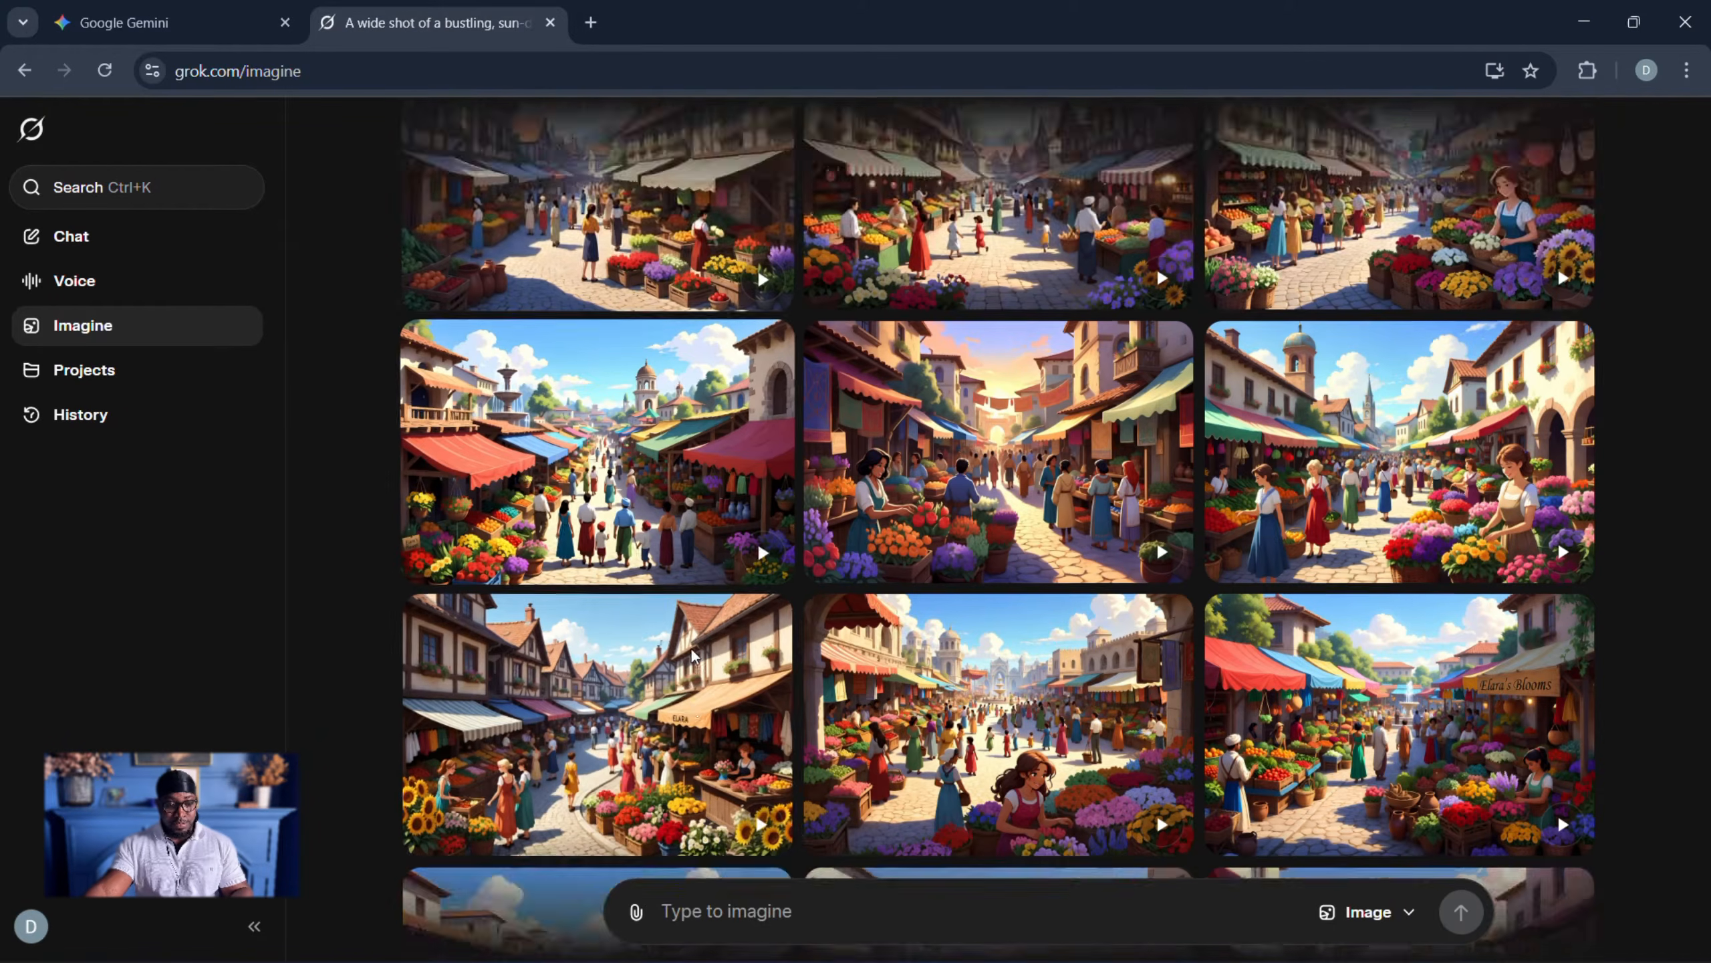
{"action": "scroll", "coordinate": [699, 661], "scroll_direction": "up", "scroll_amount": 10}
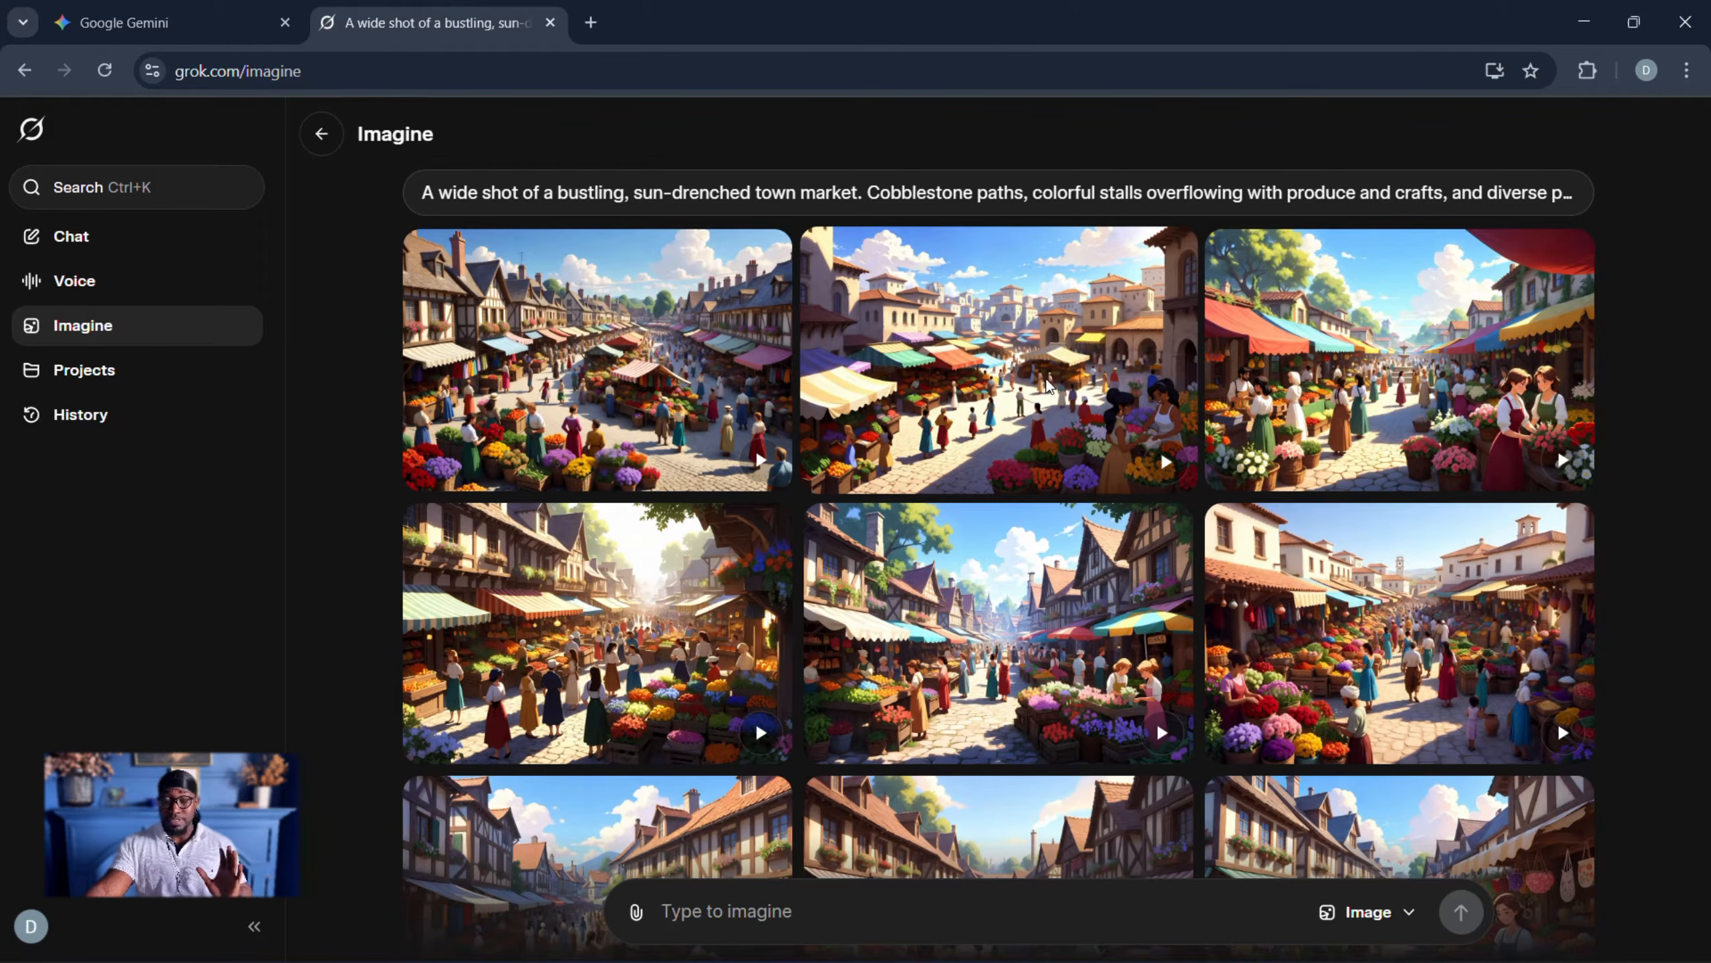
{"action": "left_click", "coordinate": [1049, 385]}
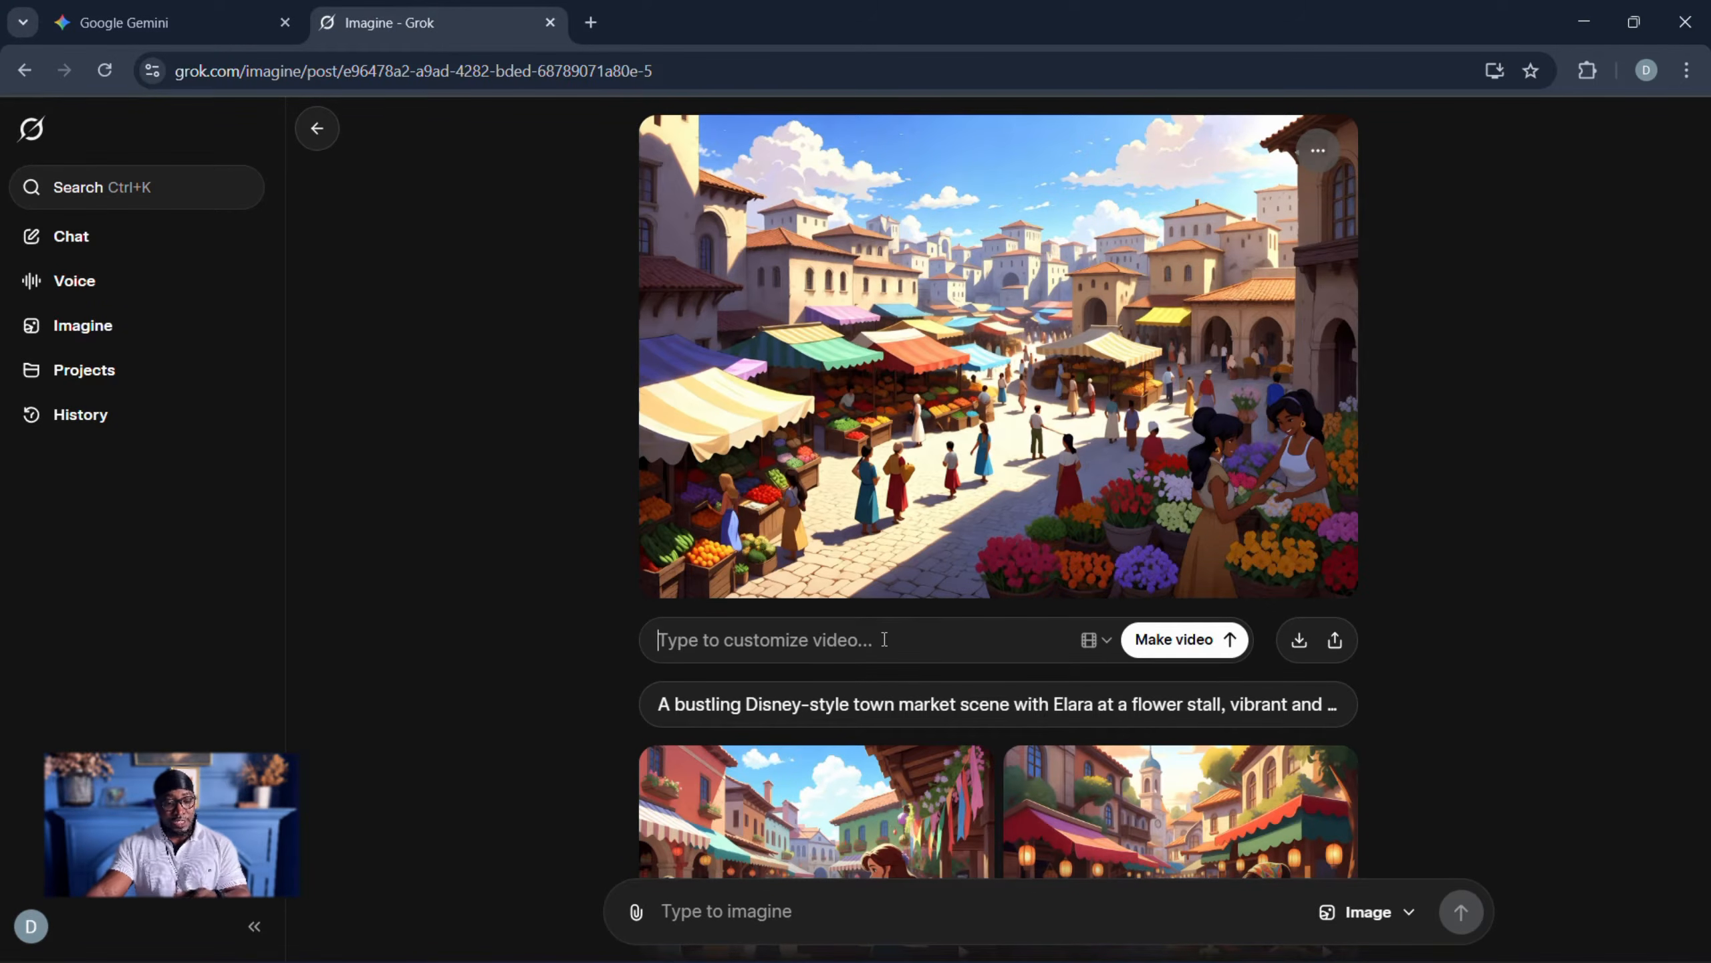
- Make a video from the opened market image, using the same town market prompt as its video description
{"action": "type", "text": "A wide shot of a bustling, sun-drenched town market. Cobblestone paths, colorful stalls overflowing with produce and crafts, and diverse people milling about. In the foreground, Elara's vibrant flower stall, a burst of color. The overall style is realist-looking Disney animation."}
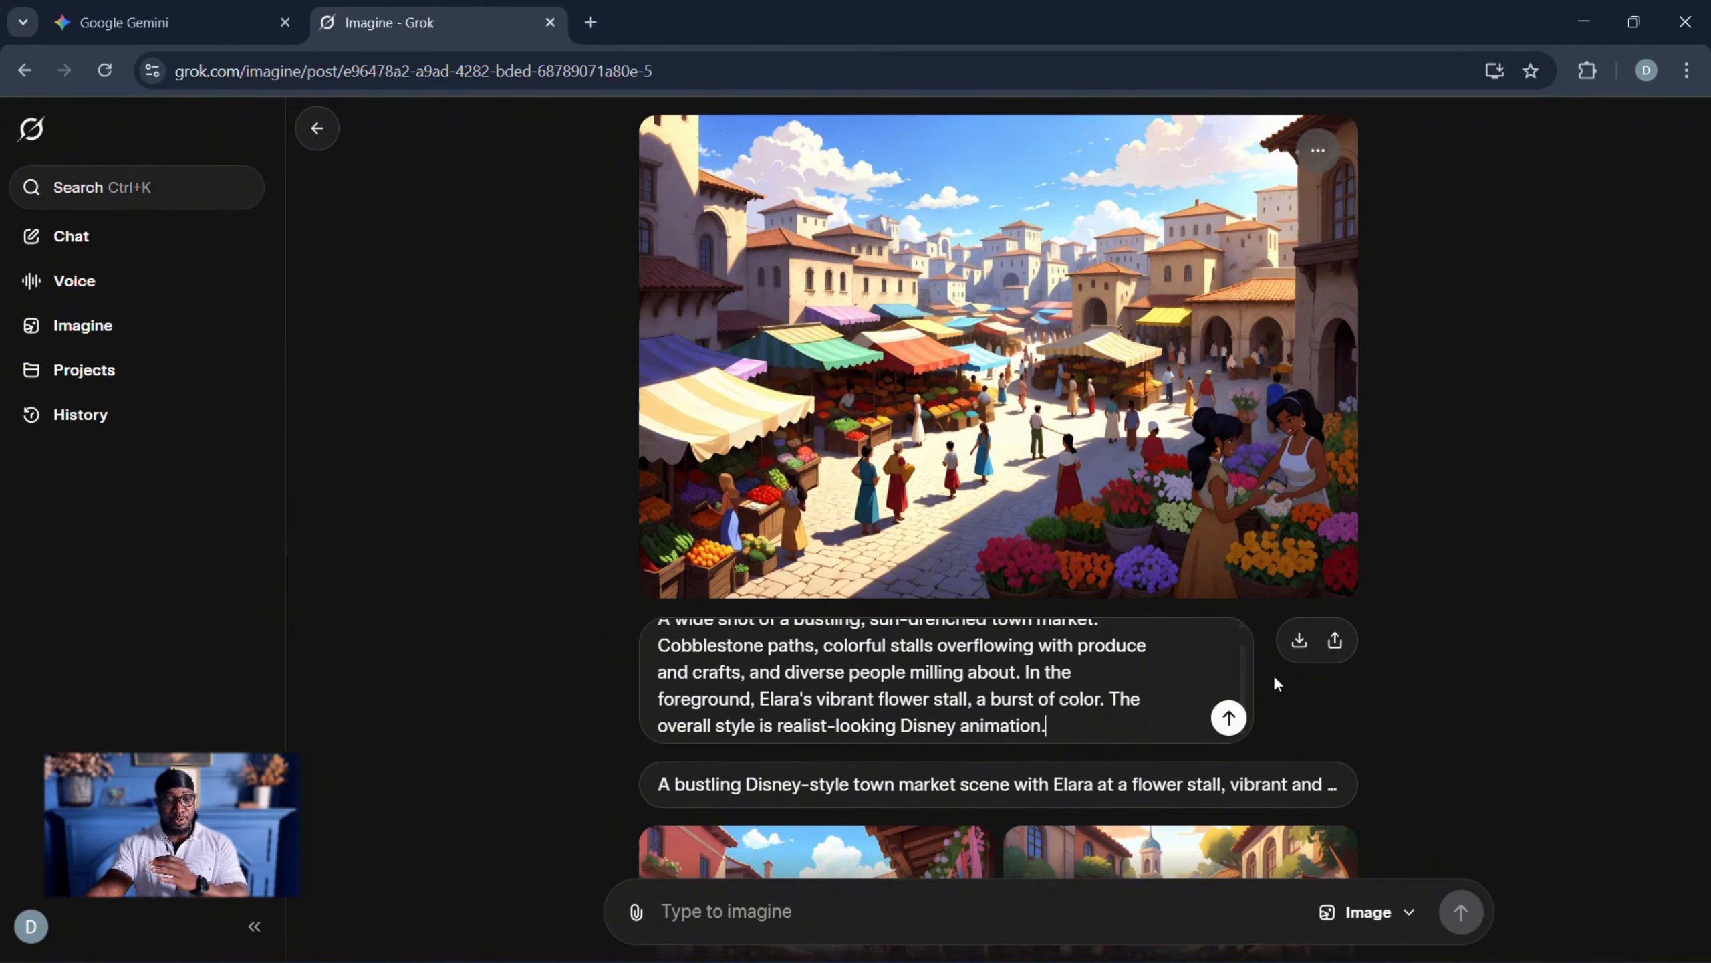
{"action": "scroll", "coordinate": [1048, 691], "scroll_direction": "up", "scroll_amount": 1}
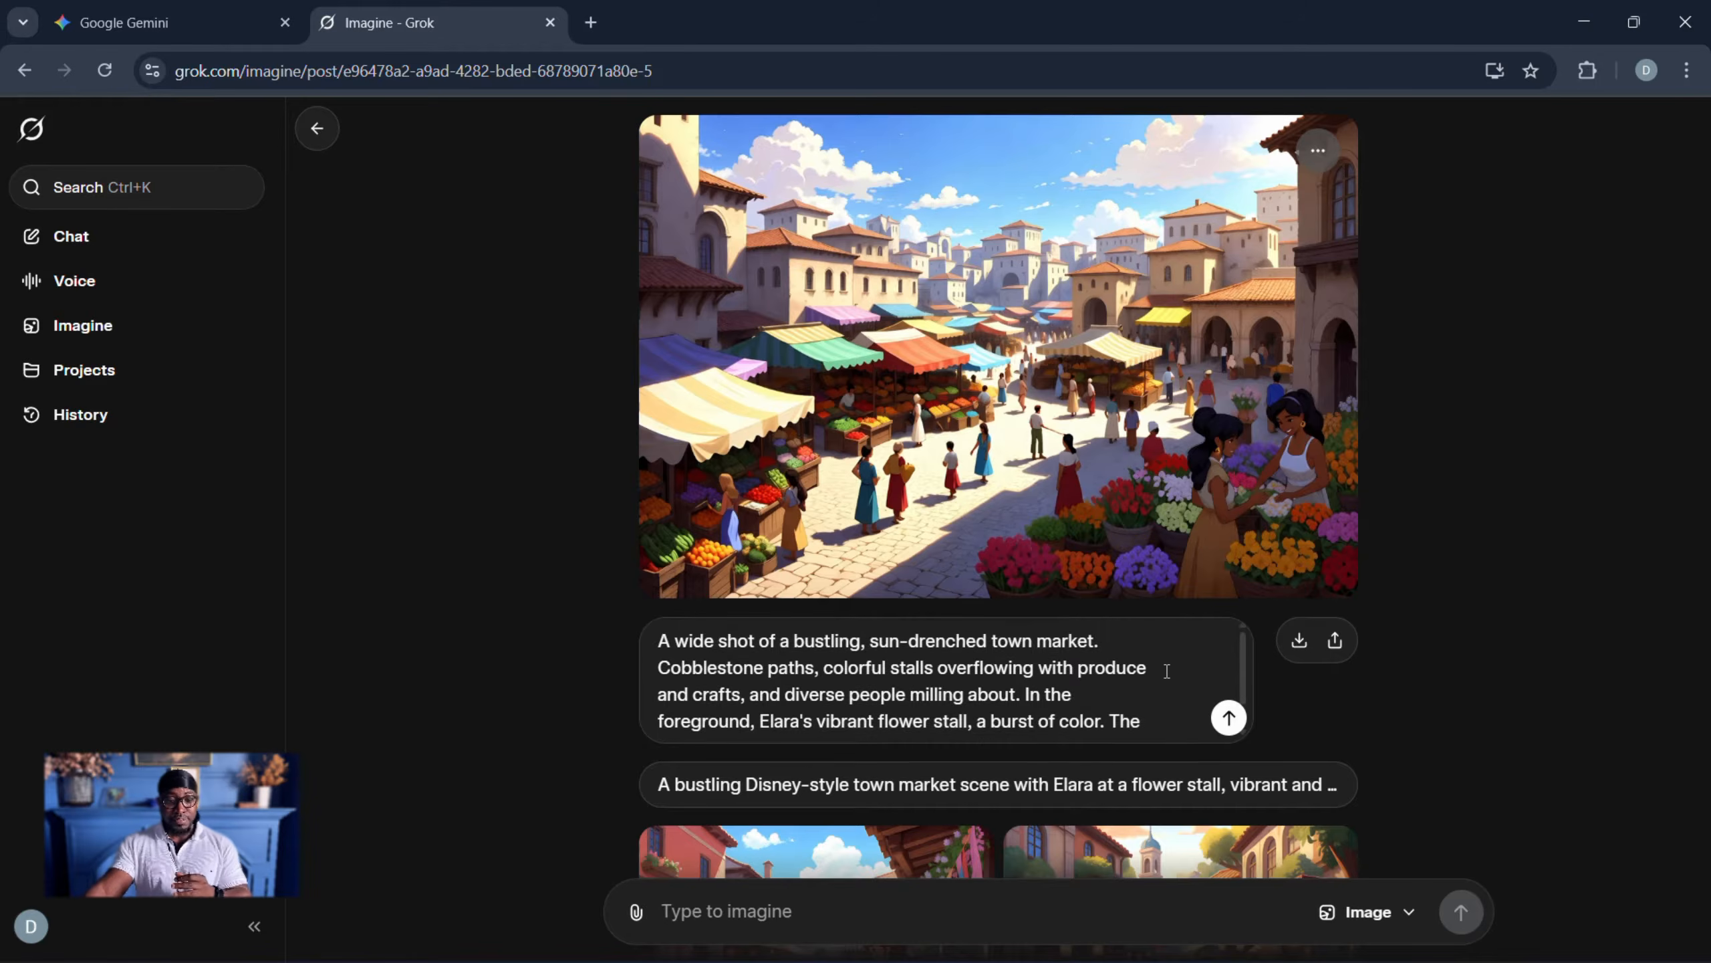
{"action": "left_click", "coordinate": [1227, 723]}
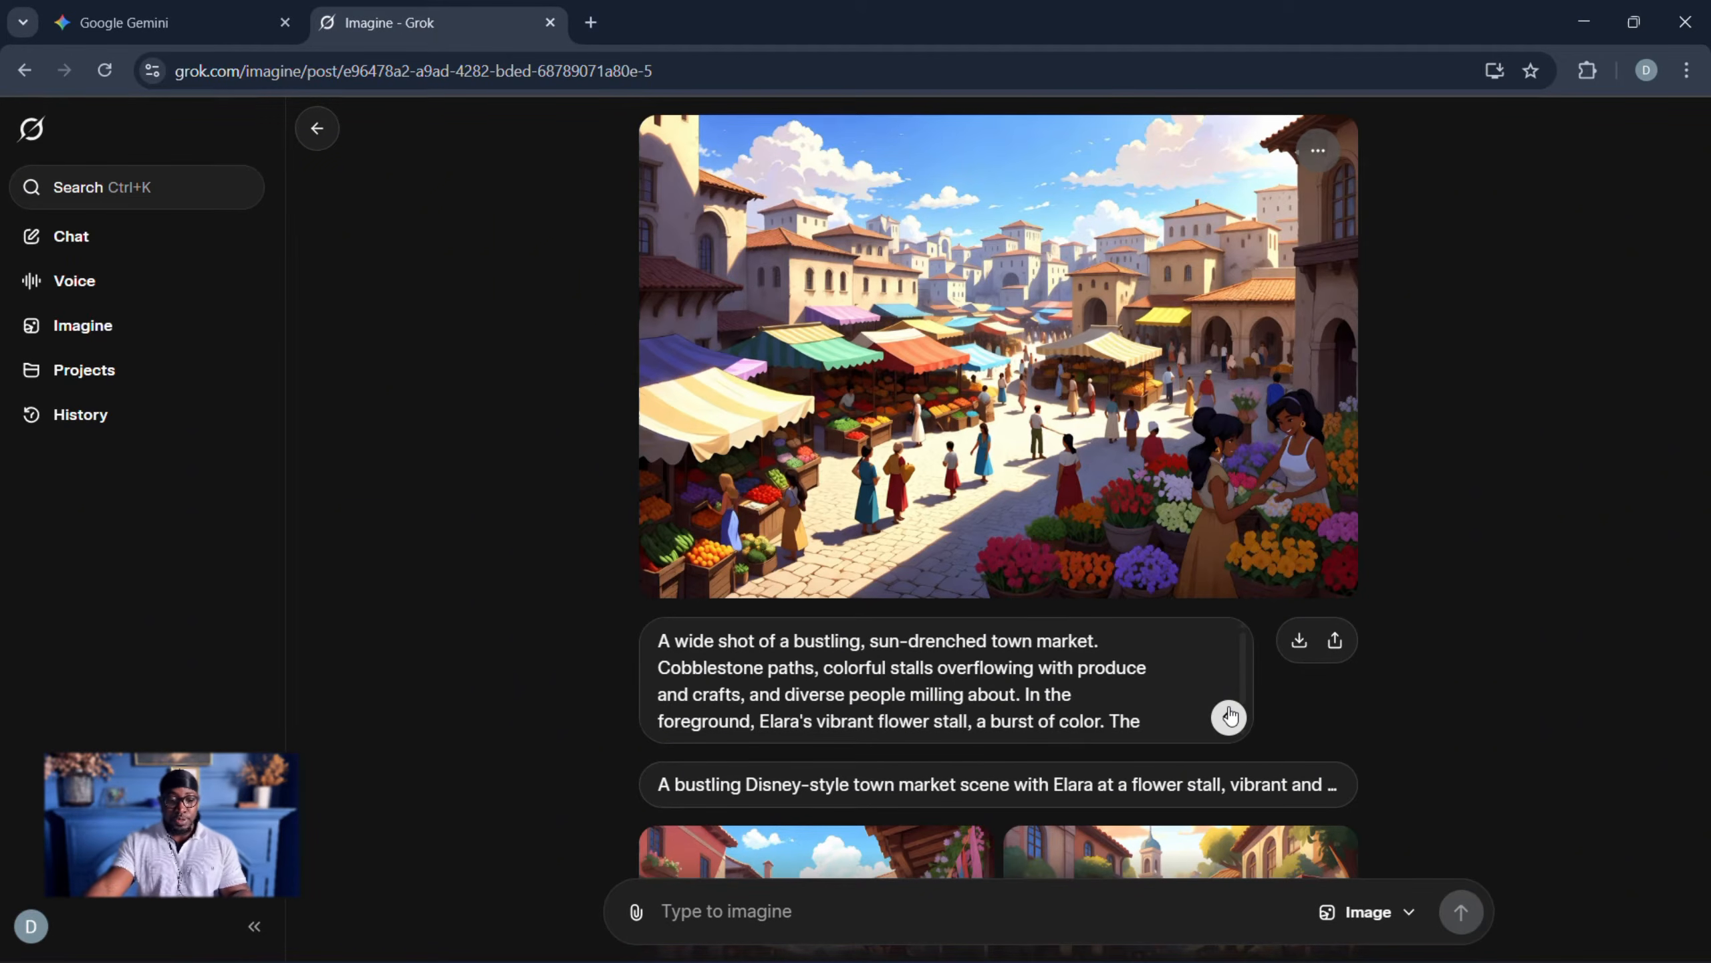
- Generate the town market video with its entered description, and download the muted result
{"action": "left_click", "coordinate": [1229, 717]}
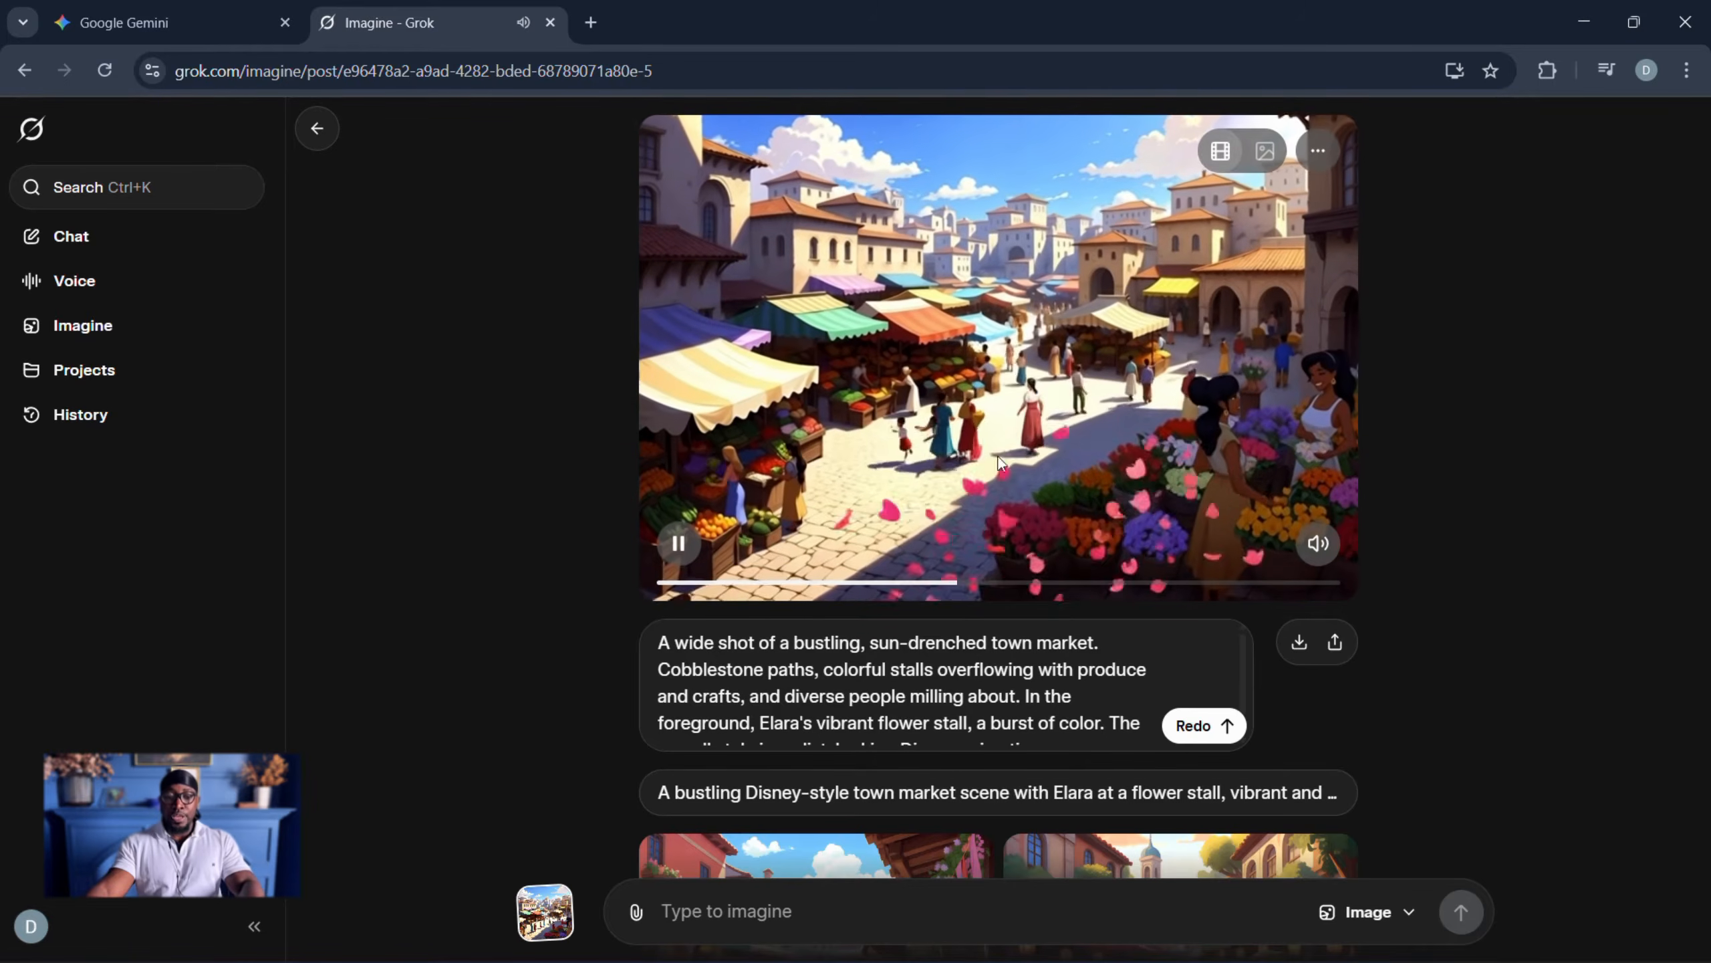
{"action": "left_click", "coordinate": [1318, 543]}
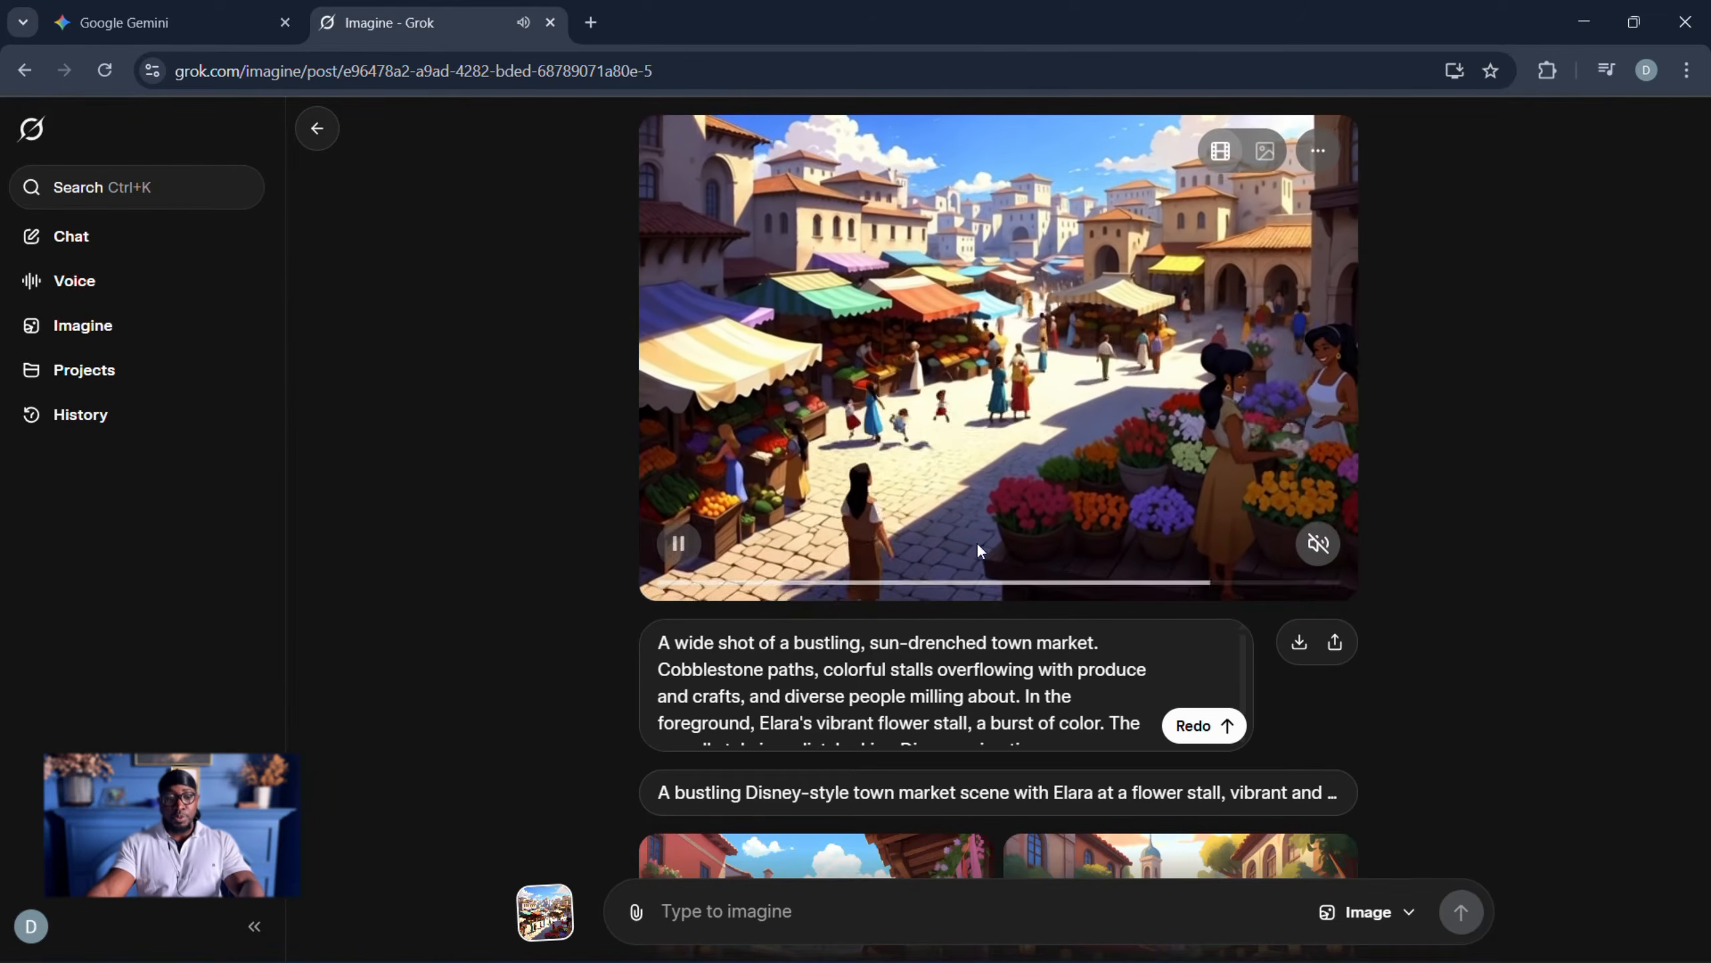
{"action": "left_click", "coordinate": [1299, 646]}
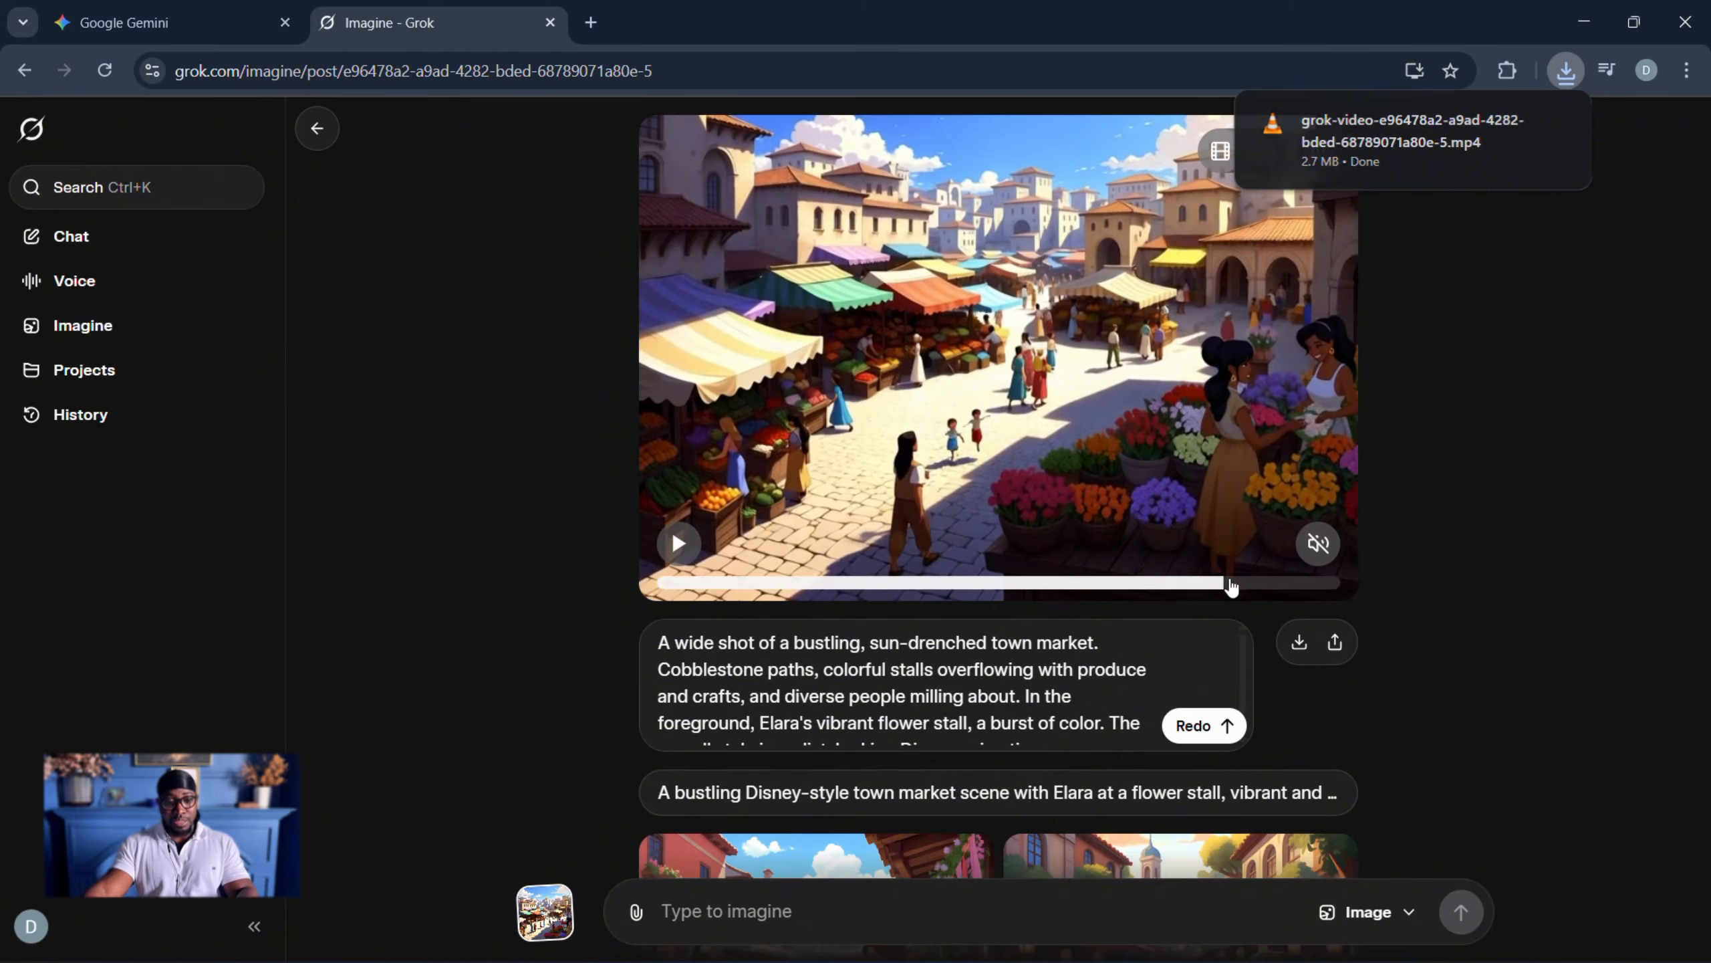
- Copy the final frame of the town market video and paste it into Imagine as a new starting image
{"action": "left_click_drag", "start_coordinate": [1141, 588], "coordinate": [1356, 597]}
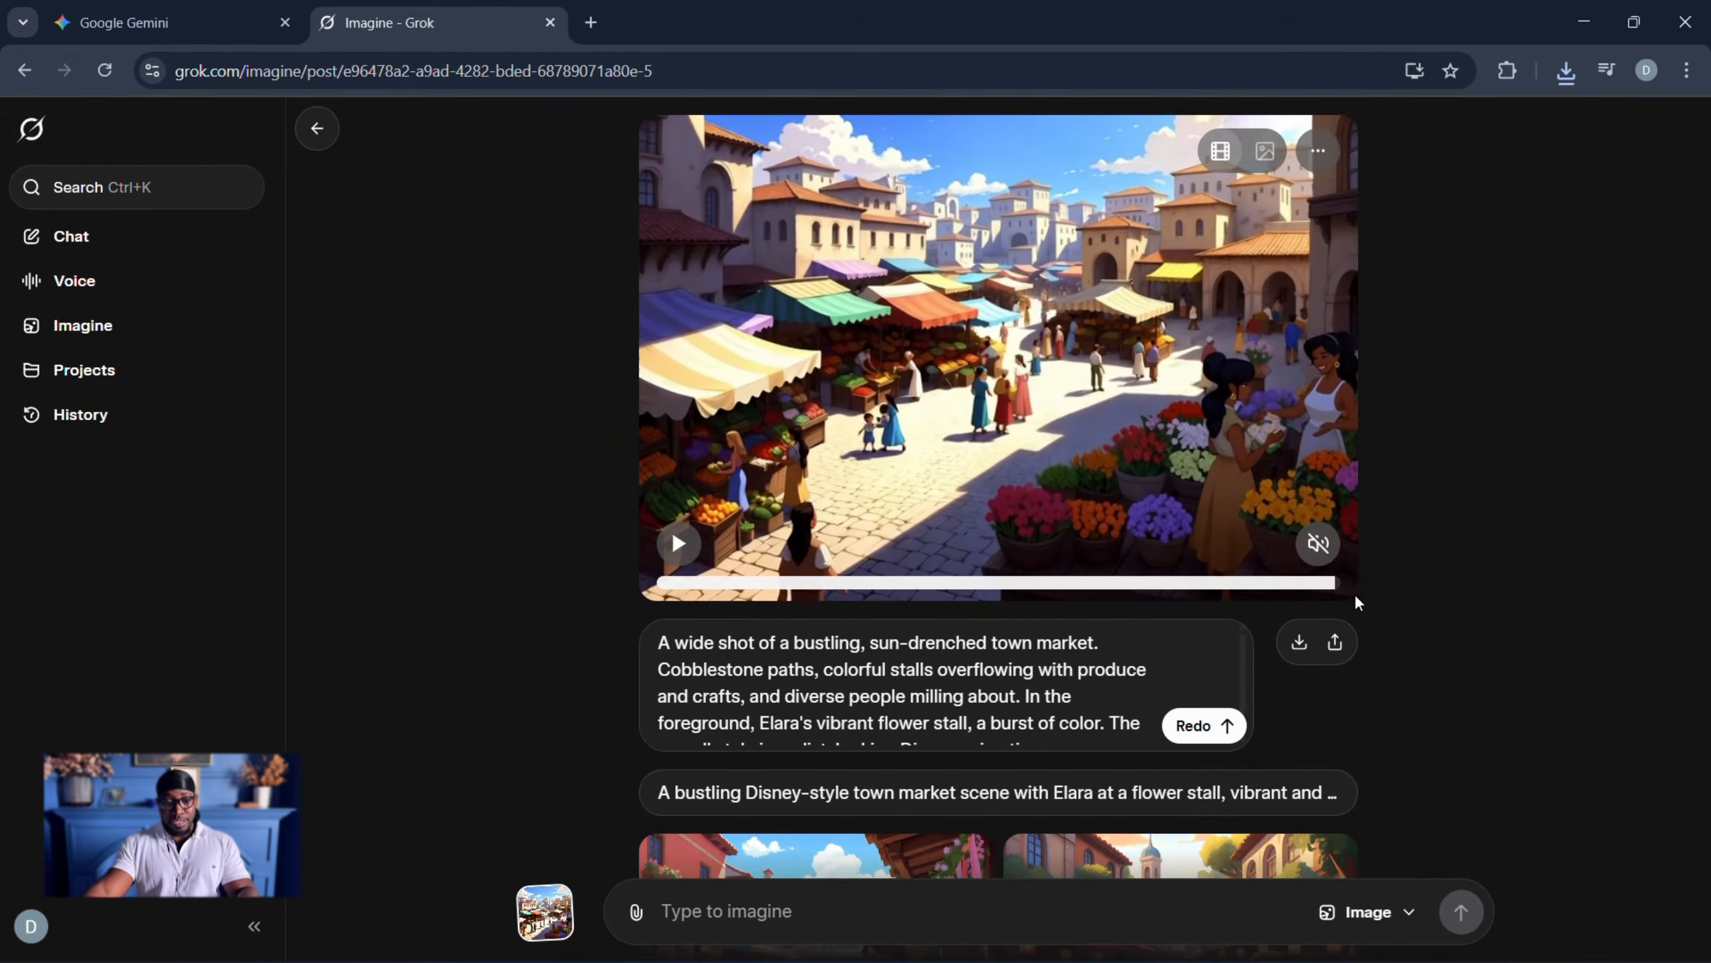
{"action": "right_click", "coordinate": [1018, 363]}
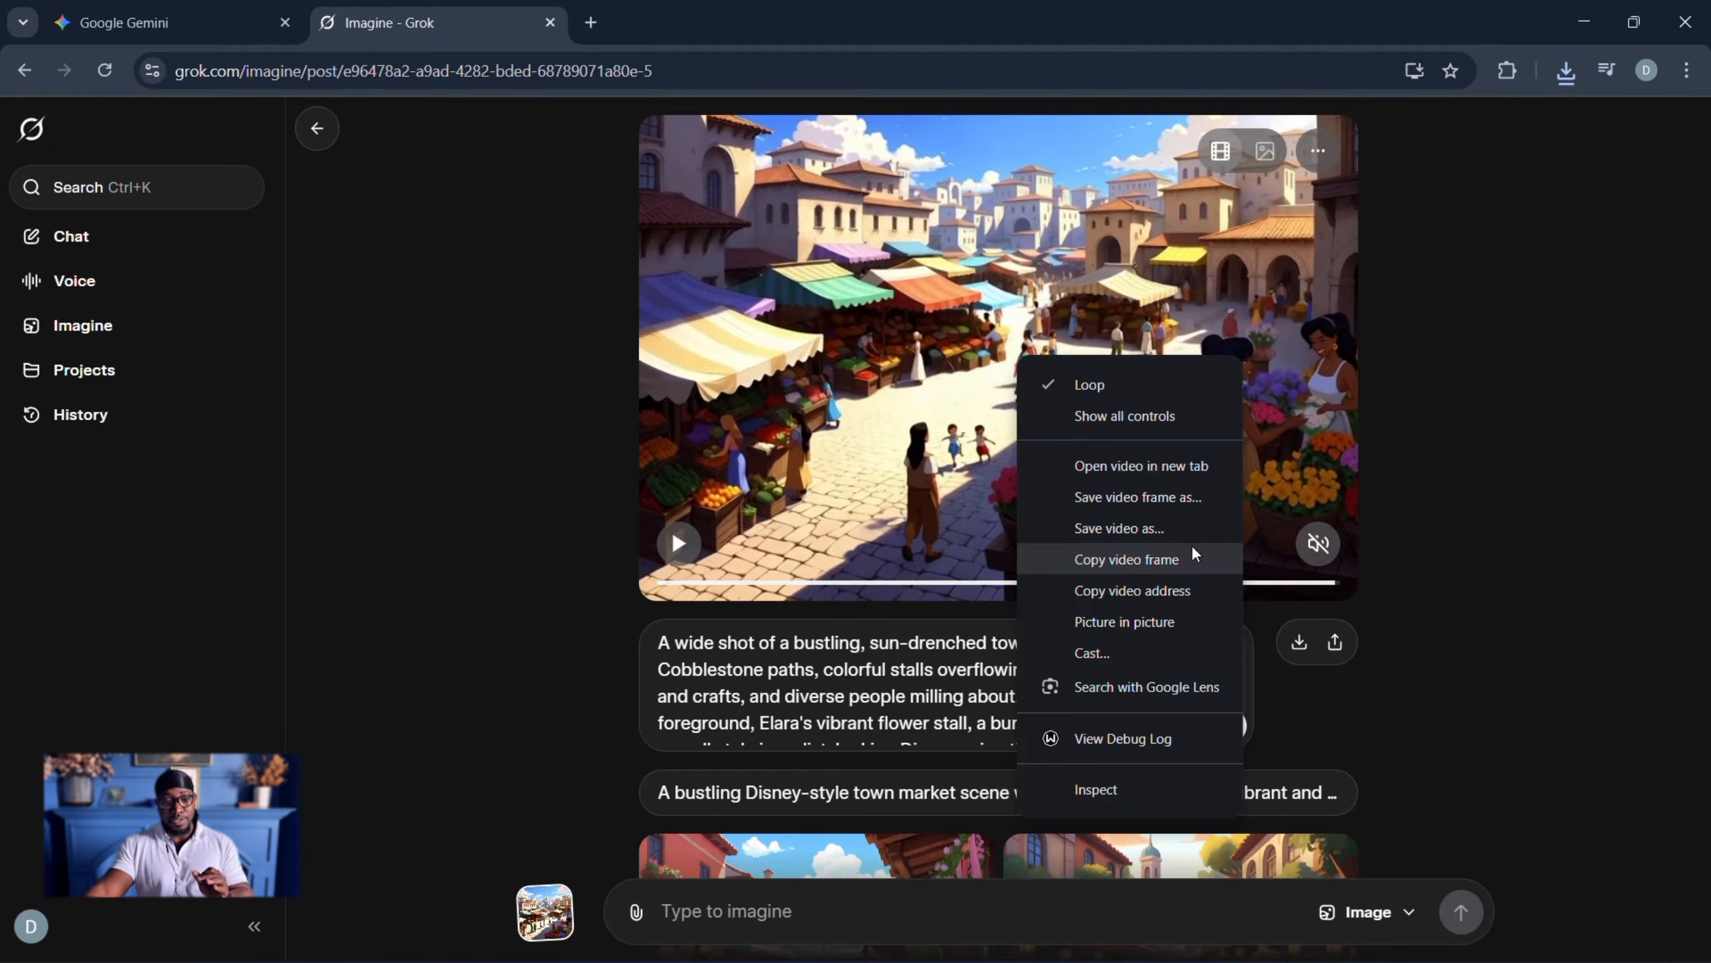
{"action": "left_click", "coordinate": [1127, 572]}
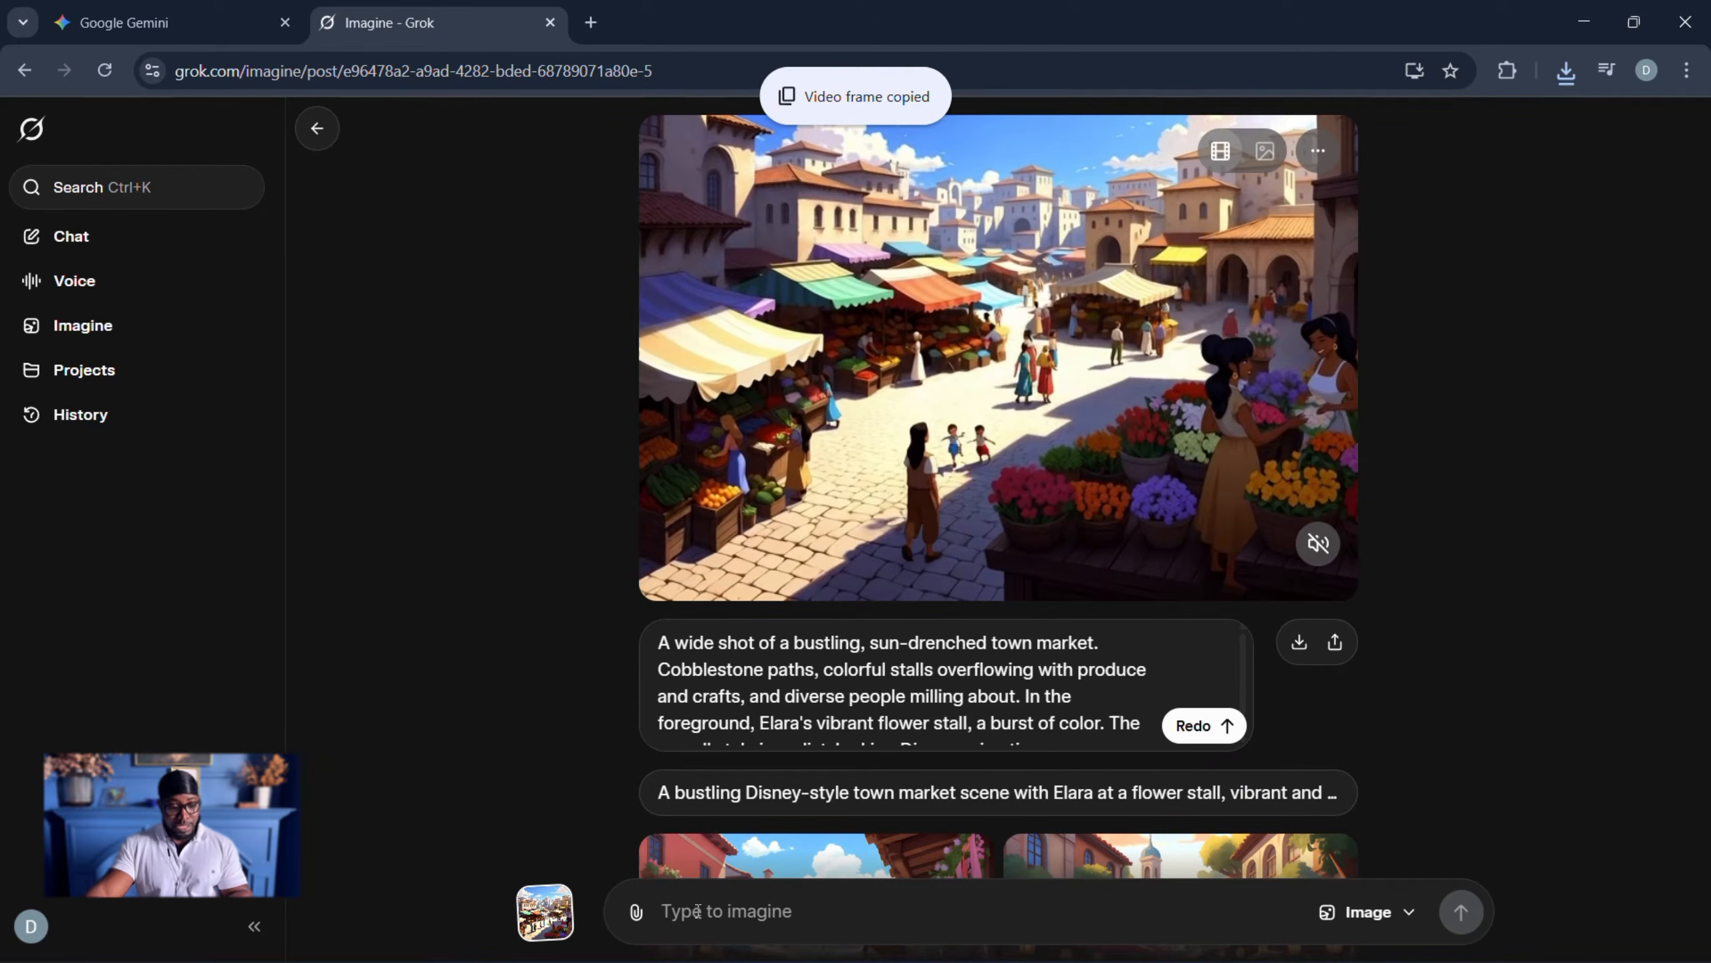
{"action": "left_click", "coordinate": [725, 910]}
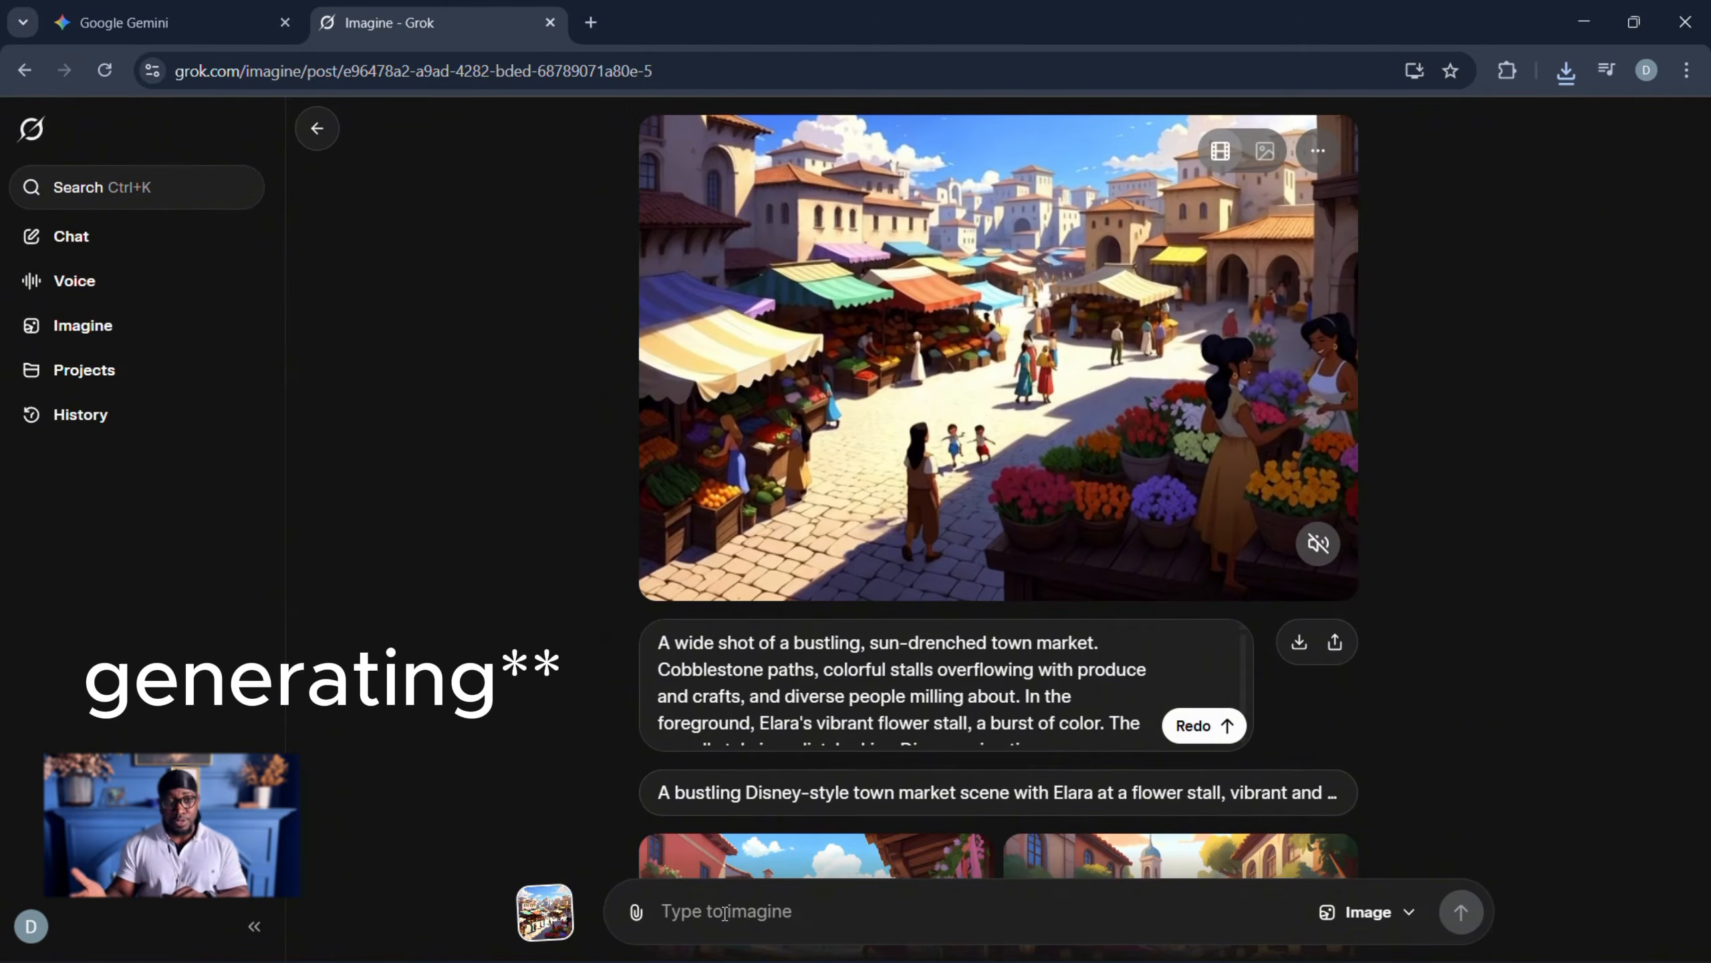
{"action": "right_click", "coordinate": [724, 911]}
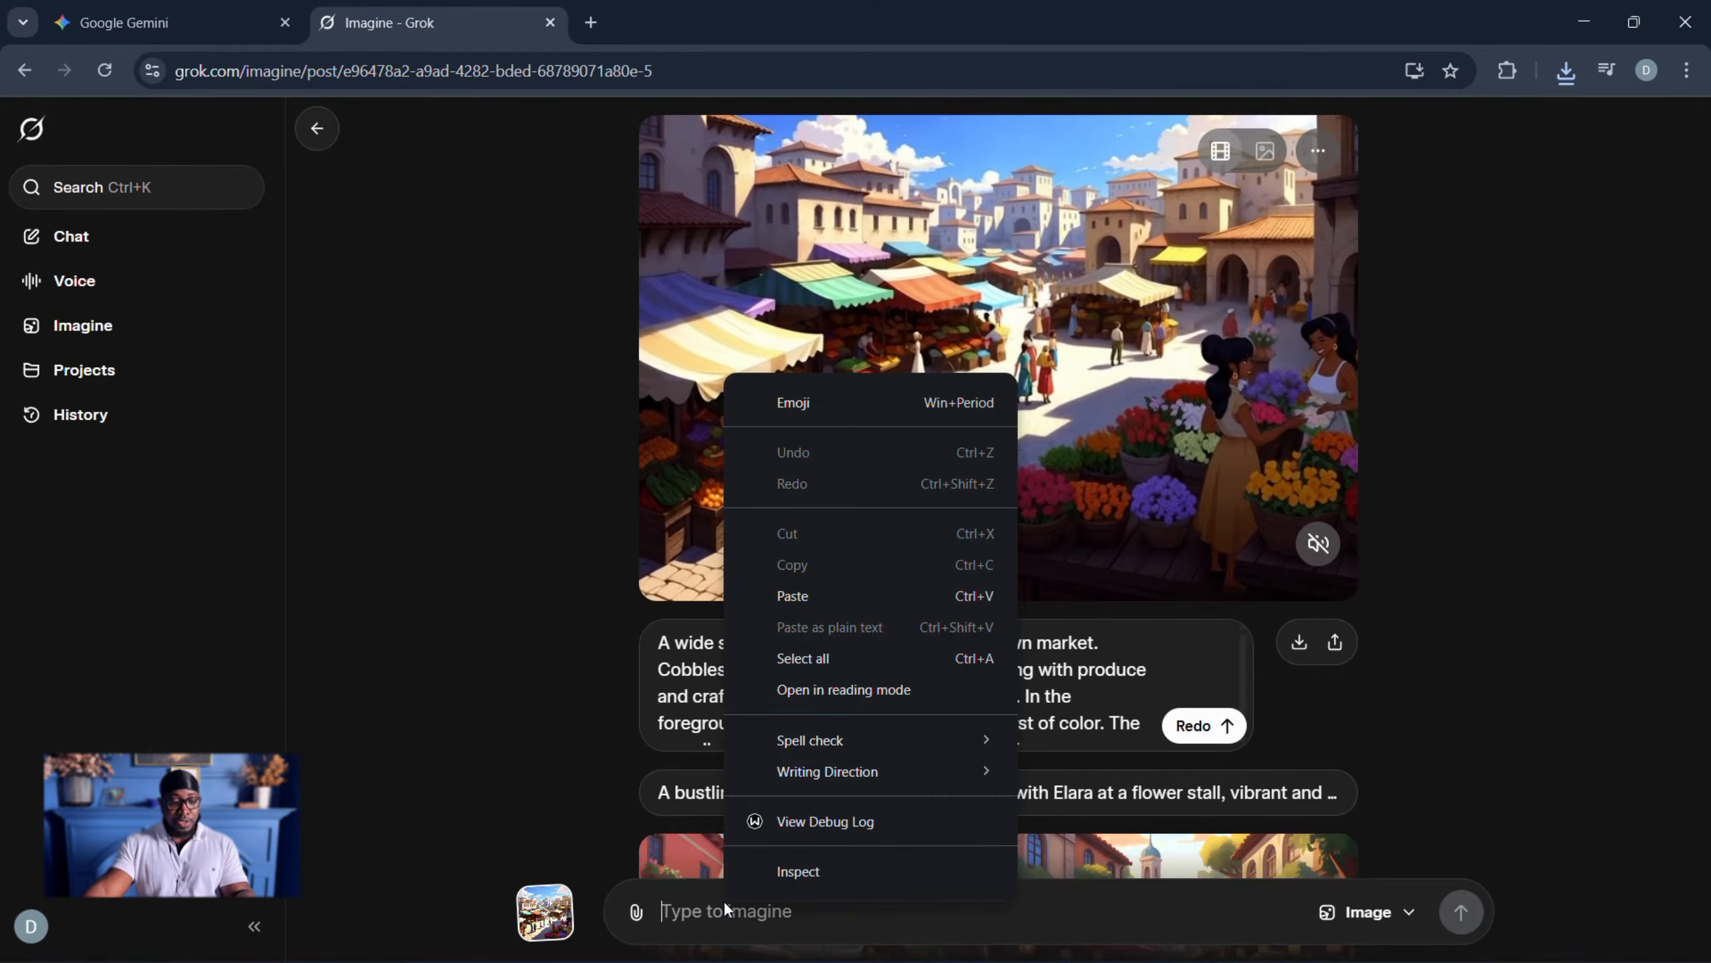
{"action": "left_click", "coordinate": [792, 604]}
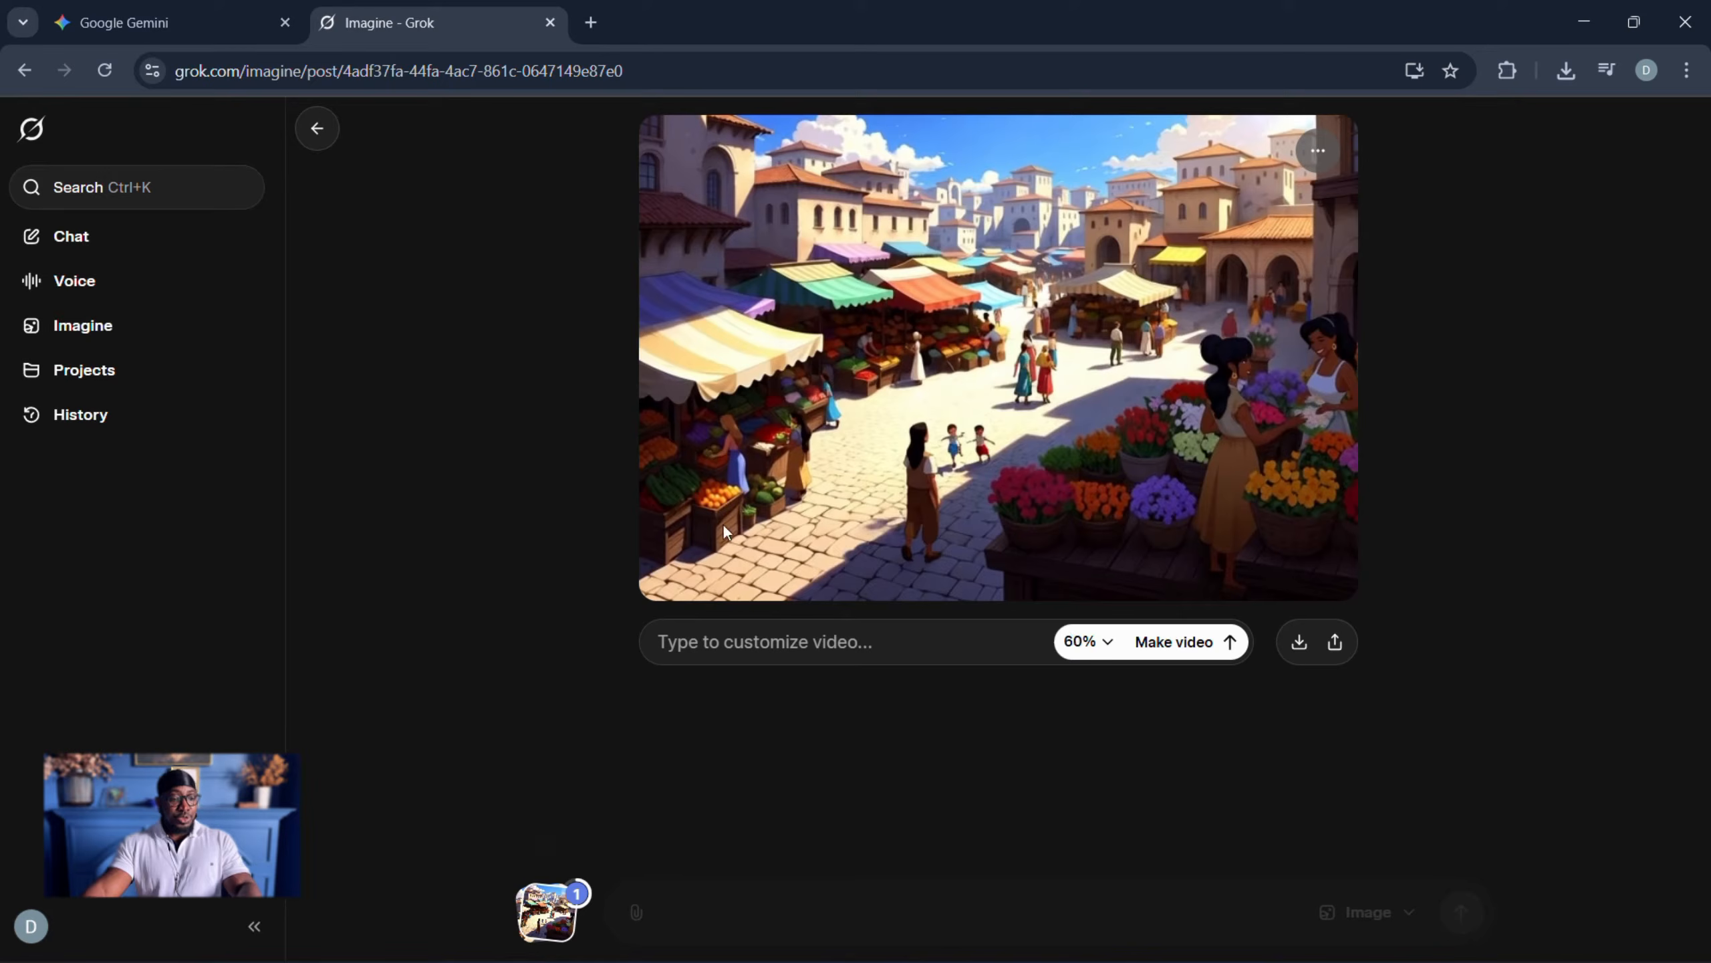
- Copy Gemini's second visual prompt, the close-up of Elara's hands trimming a rose, and make a Grok video from the pasted market frame with it
{"action": "left_click", "coordinate": [142, 41]}
{"action": "scroll", "coordinate": [605, 616], "scroll_direction": "down", "scroll_amount": 5}
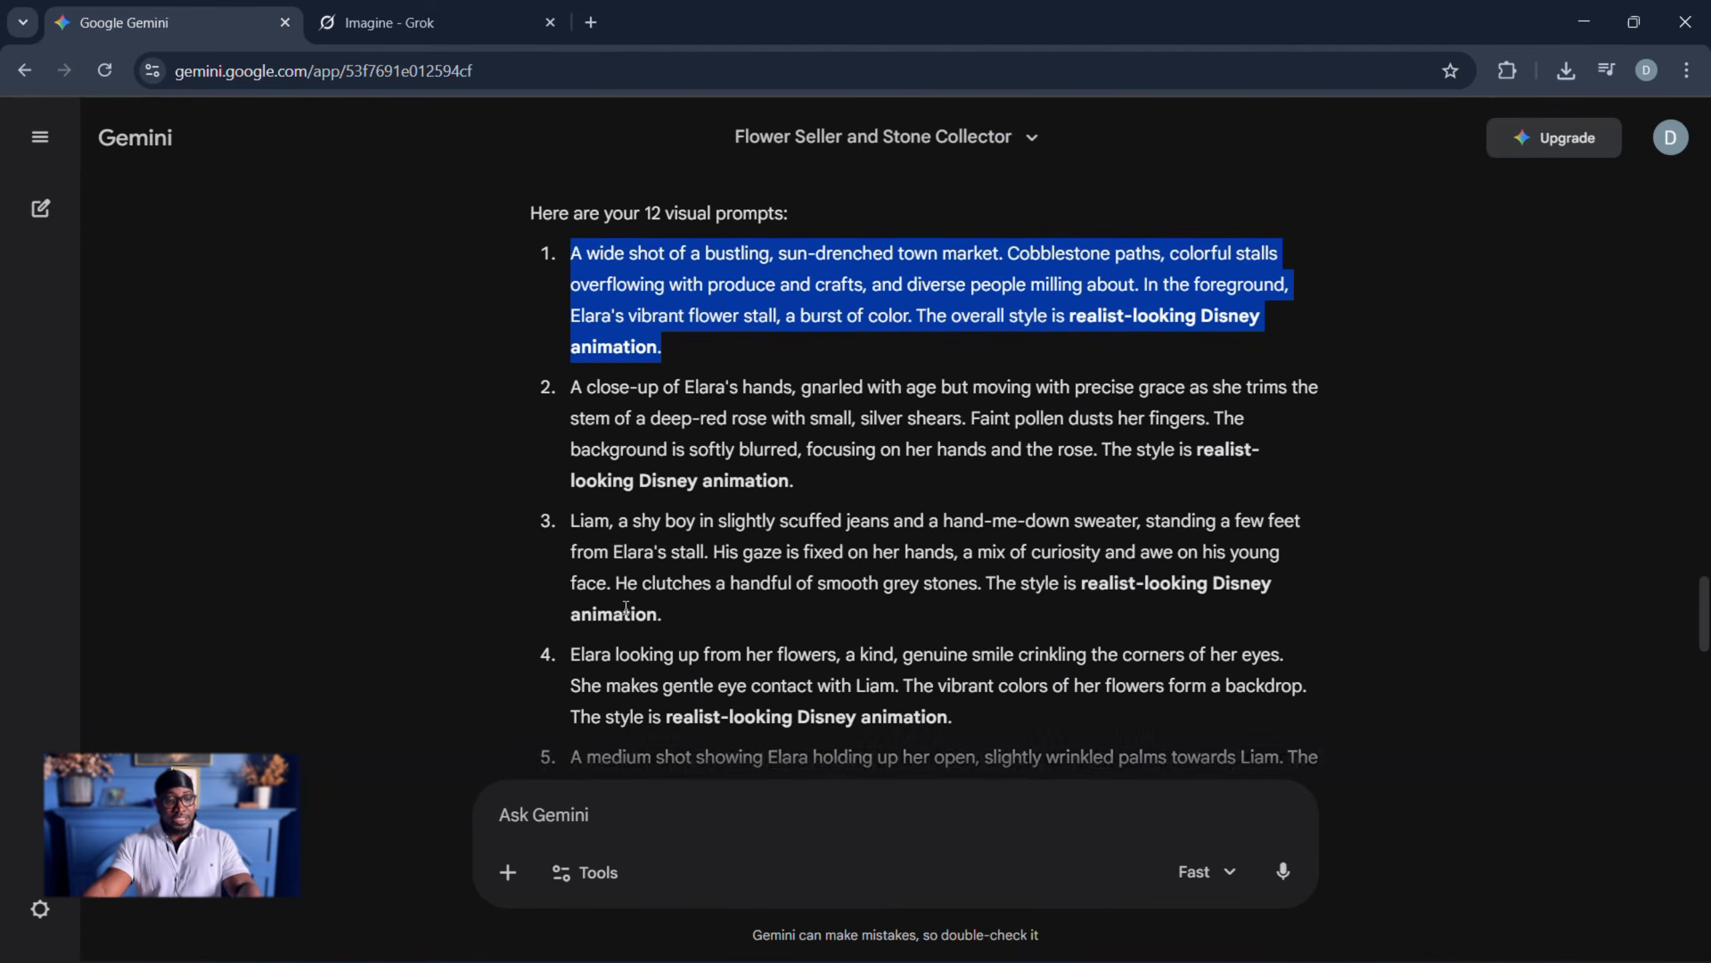
{"action": "left_click_drag", "start_coordinate": [571, 380], "coordinate": [796, 466]}
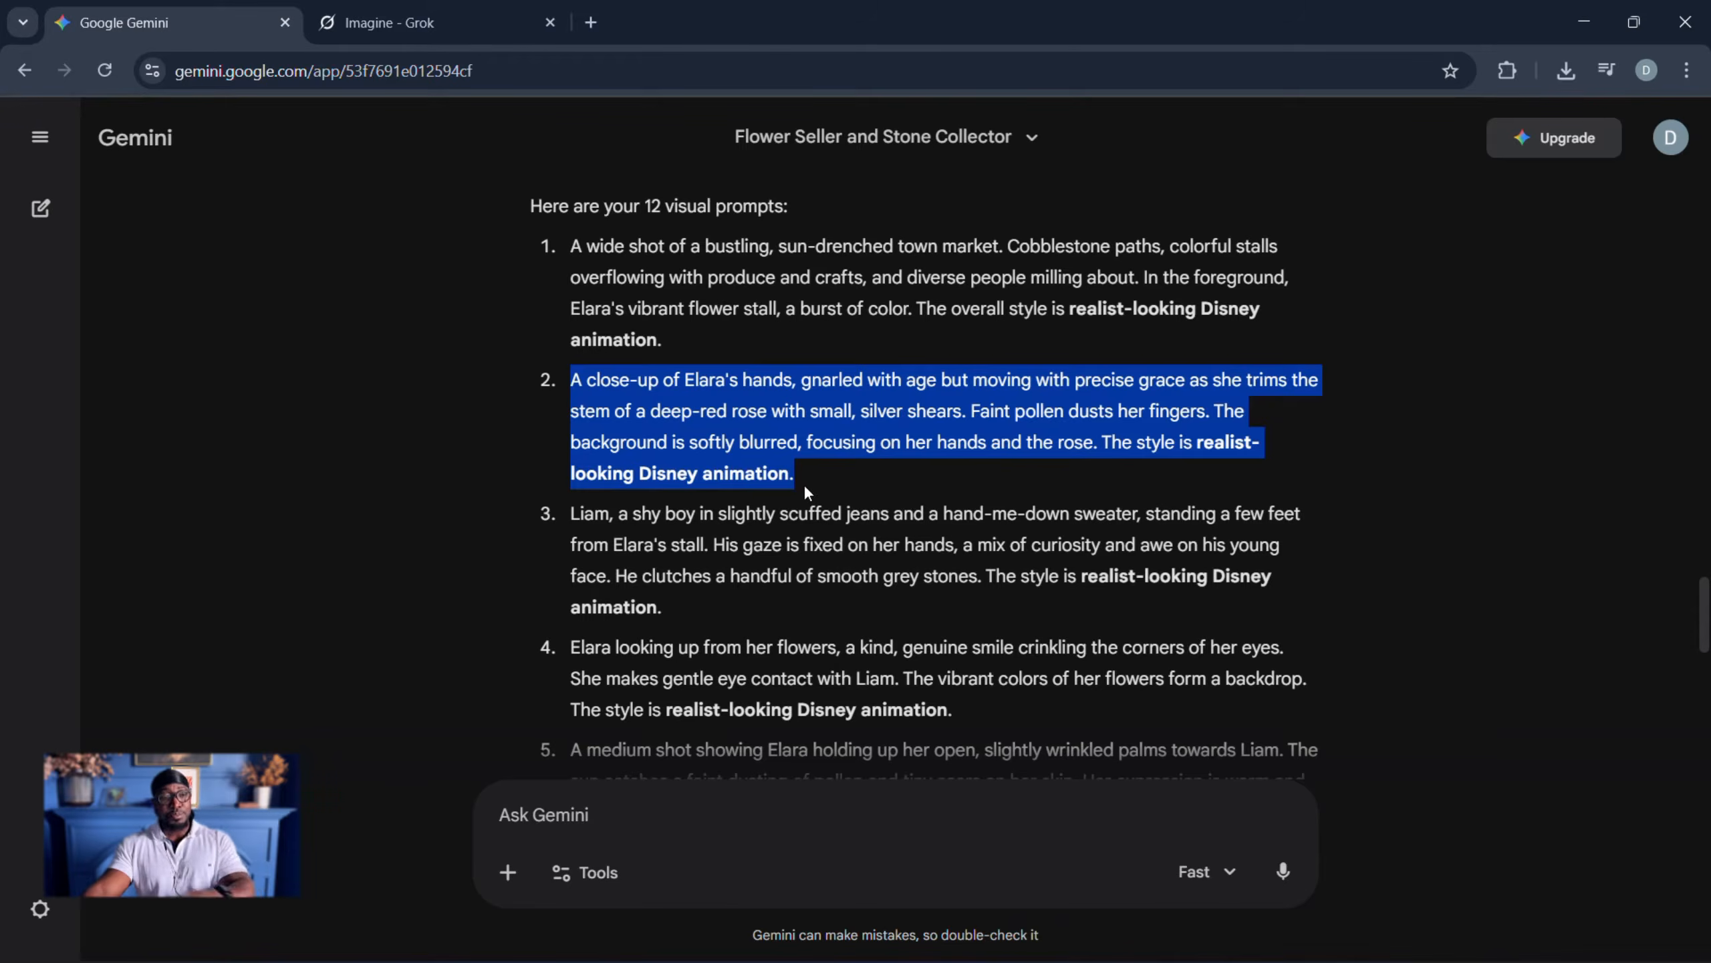
{"action": "left_click", "coordinate": [417, 22]}
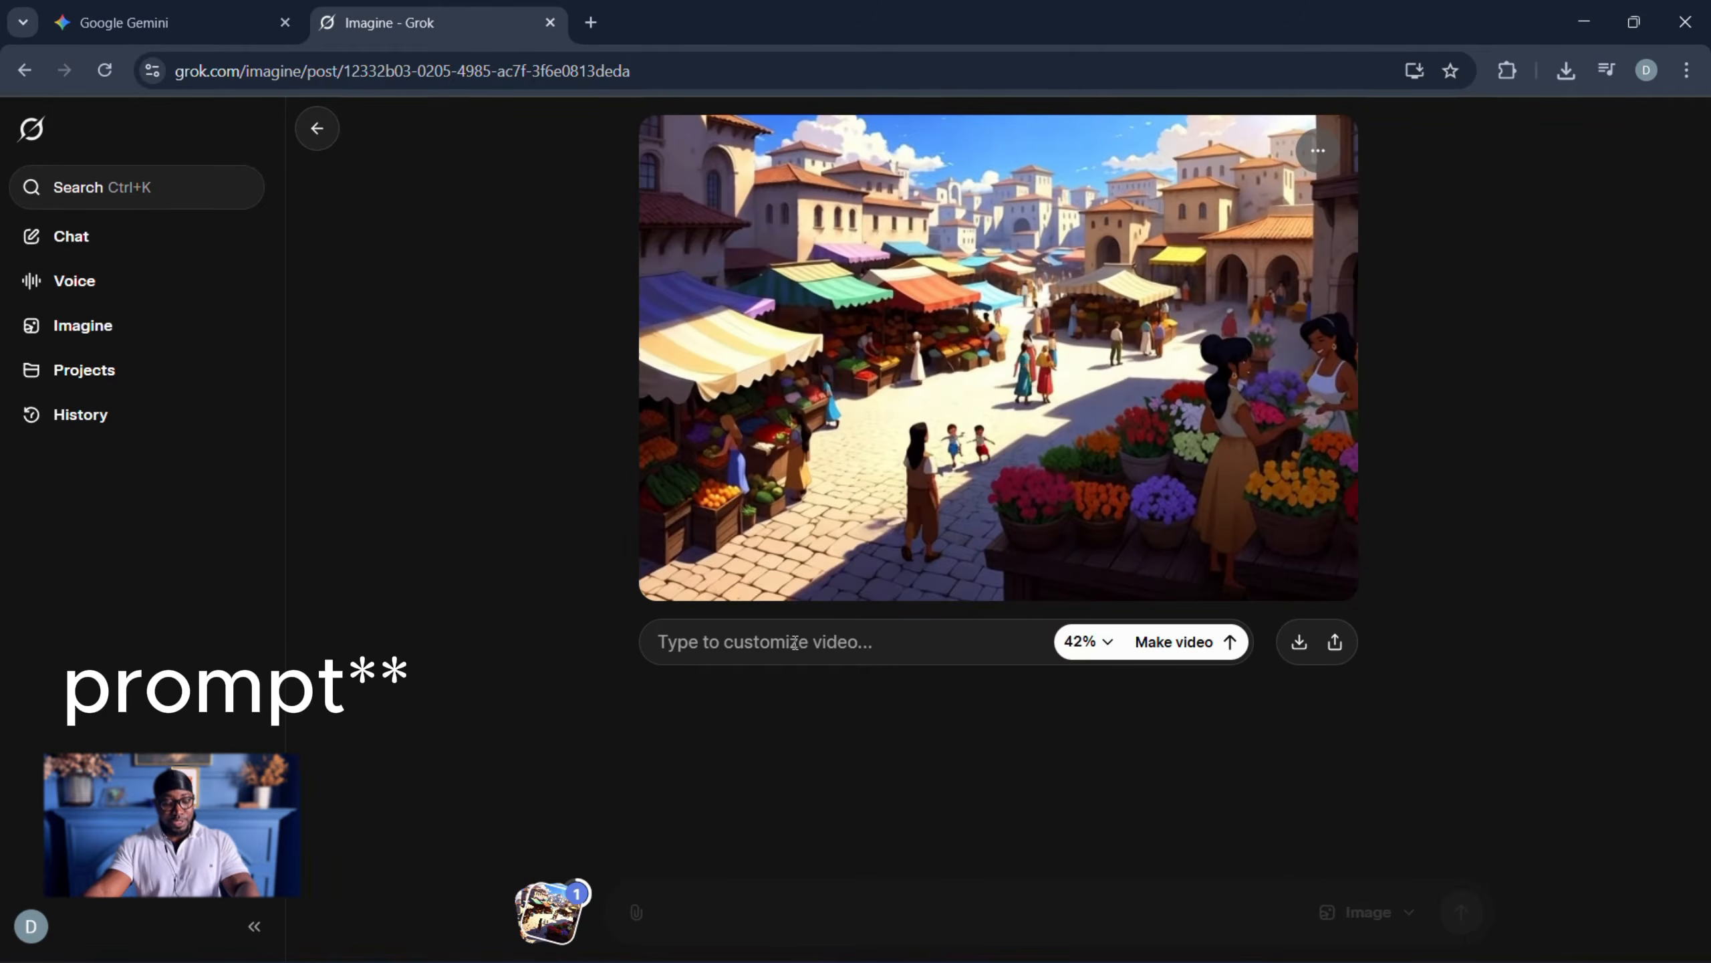
{"action": "key", "text": "ctrl+v"}
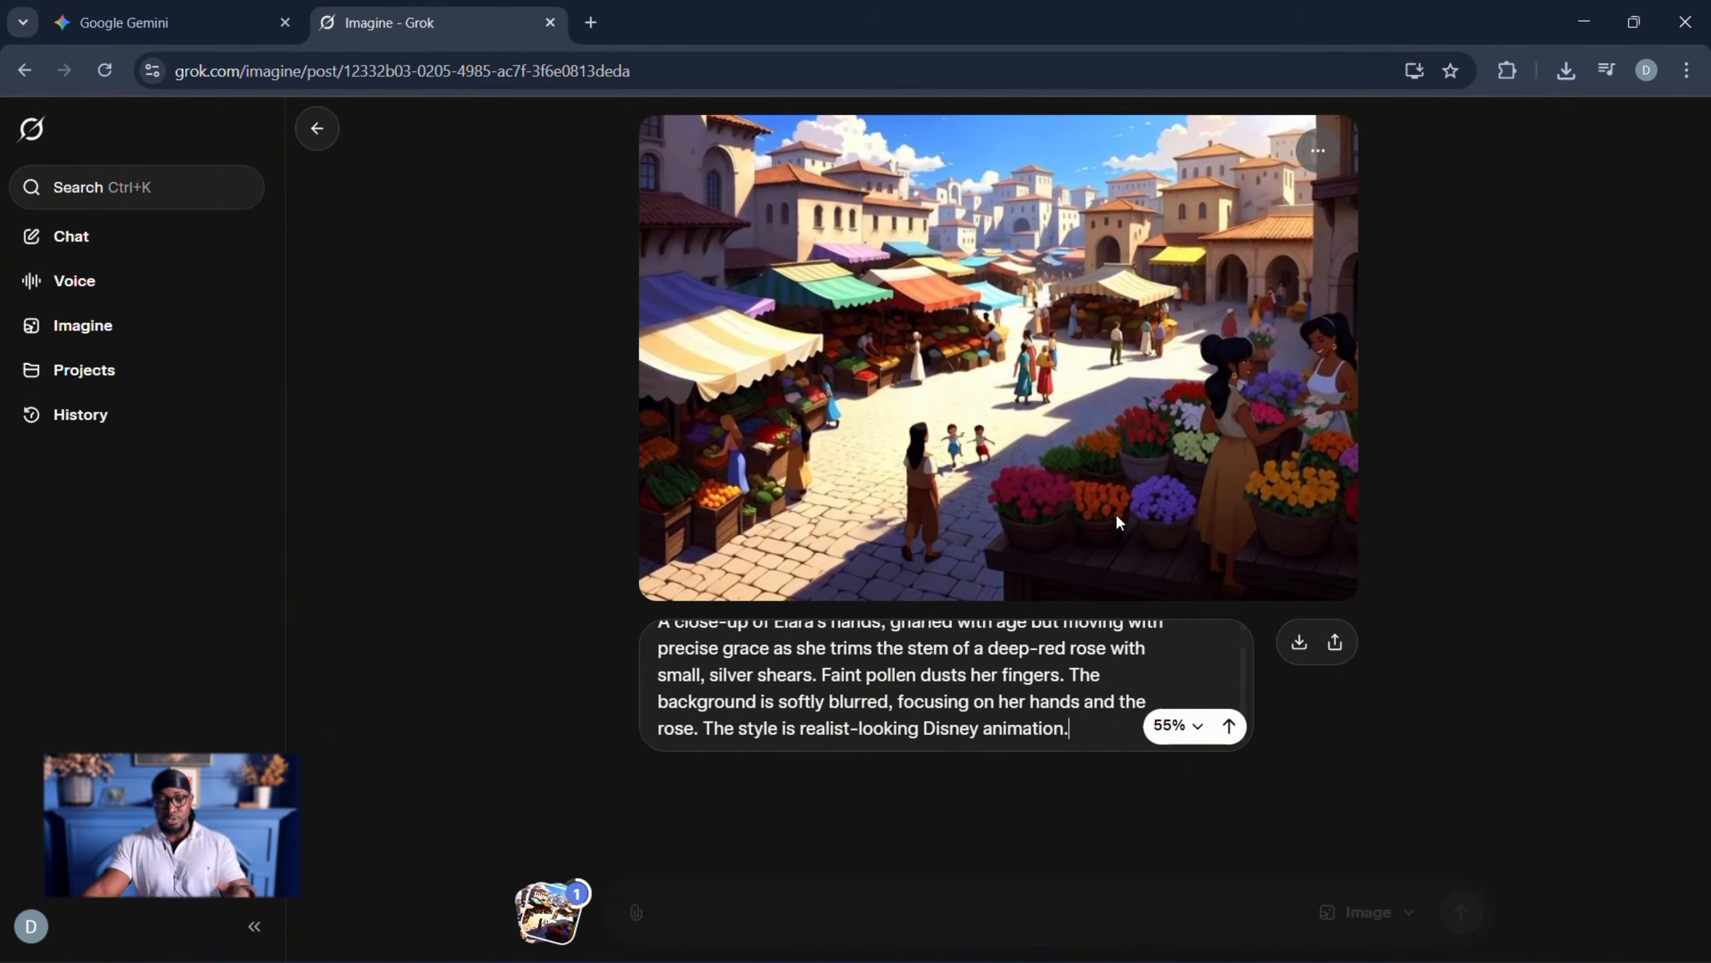
{"action": "left_click", "coordinate": [1227, 727]}
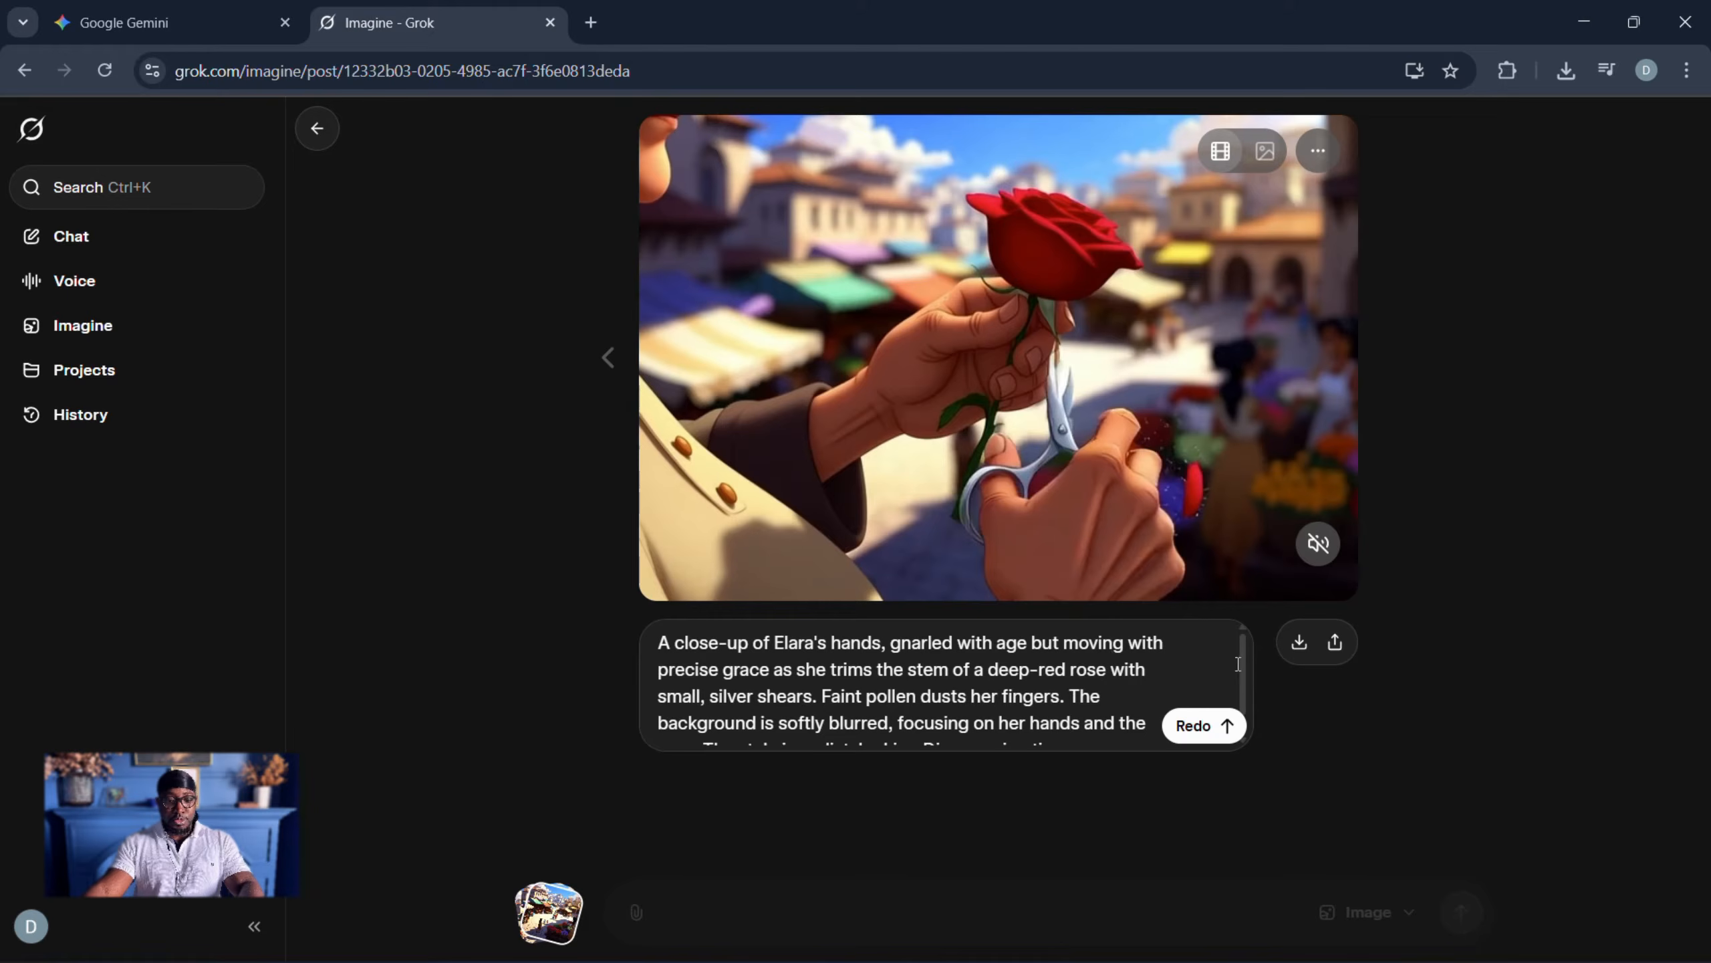
- Download the rose-trimming video, copy its final frame, and go back to the market post
{"action": "left_click", "coordinate": [1300, 646]}
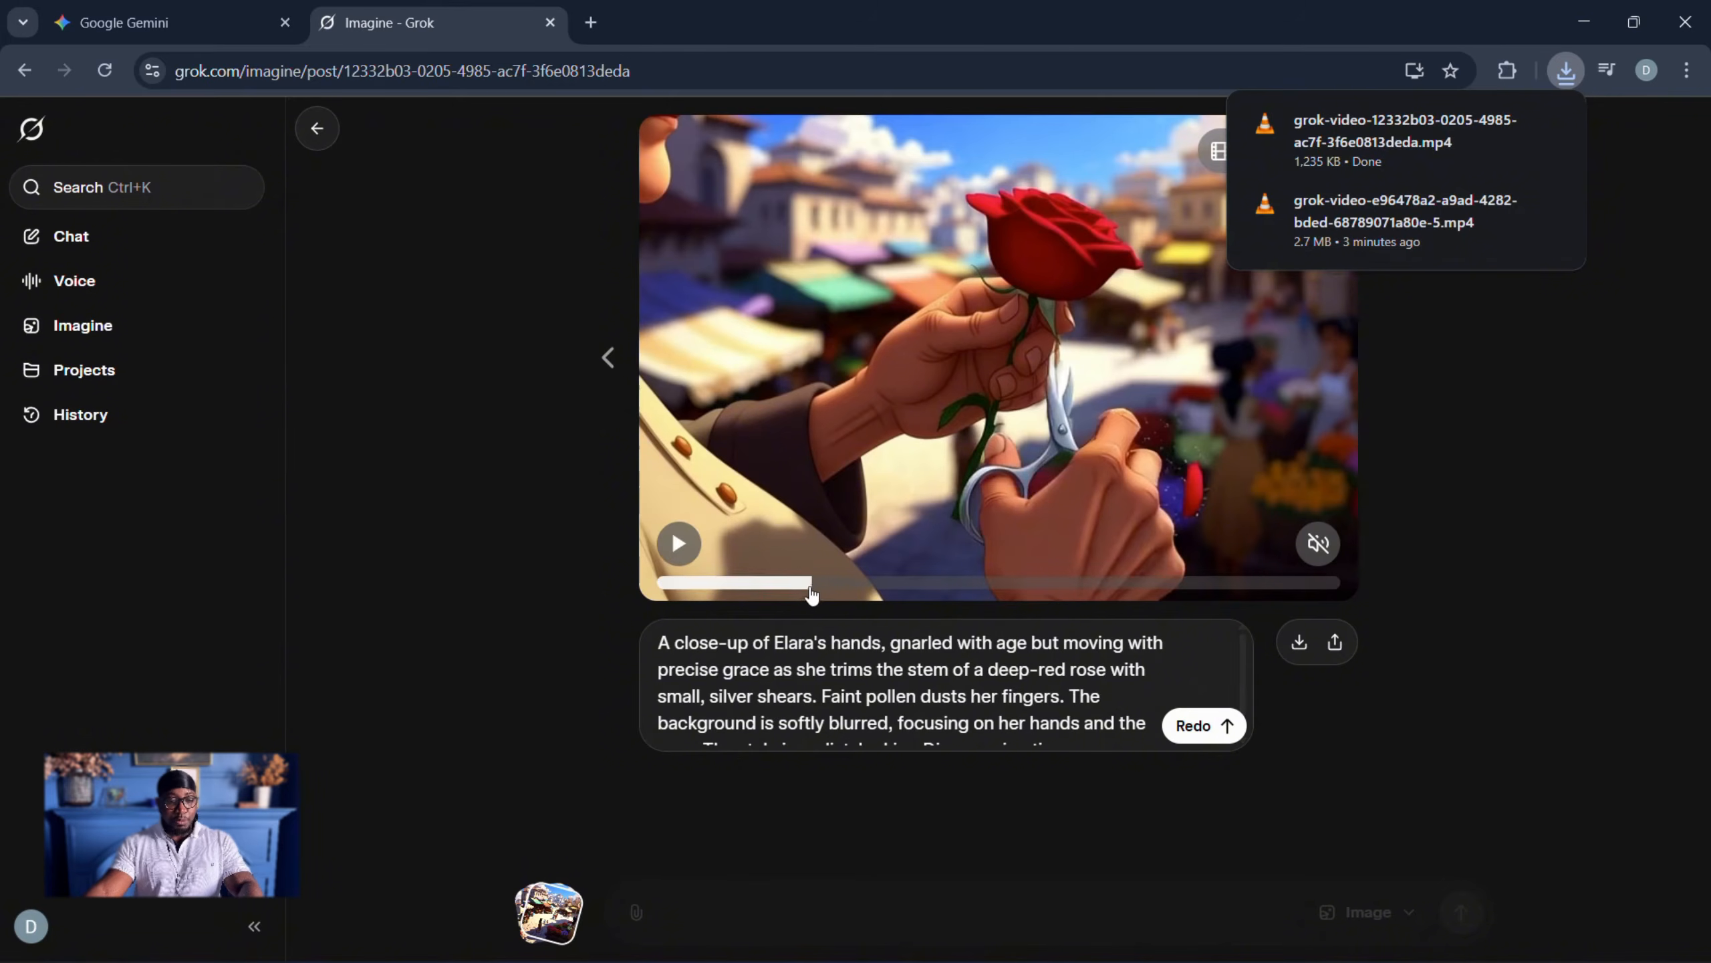
{"action": "left_click_drag", "start_coordinate": [811, 584], "coordinate": [1164, 583]}
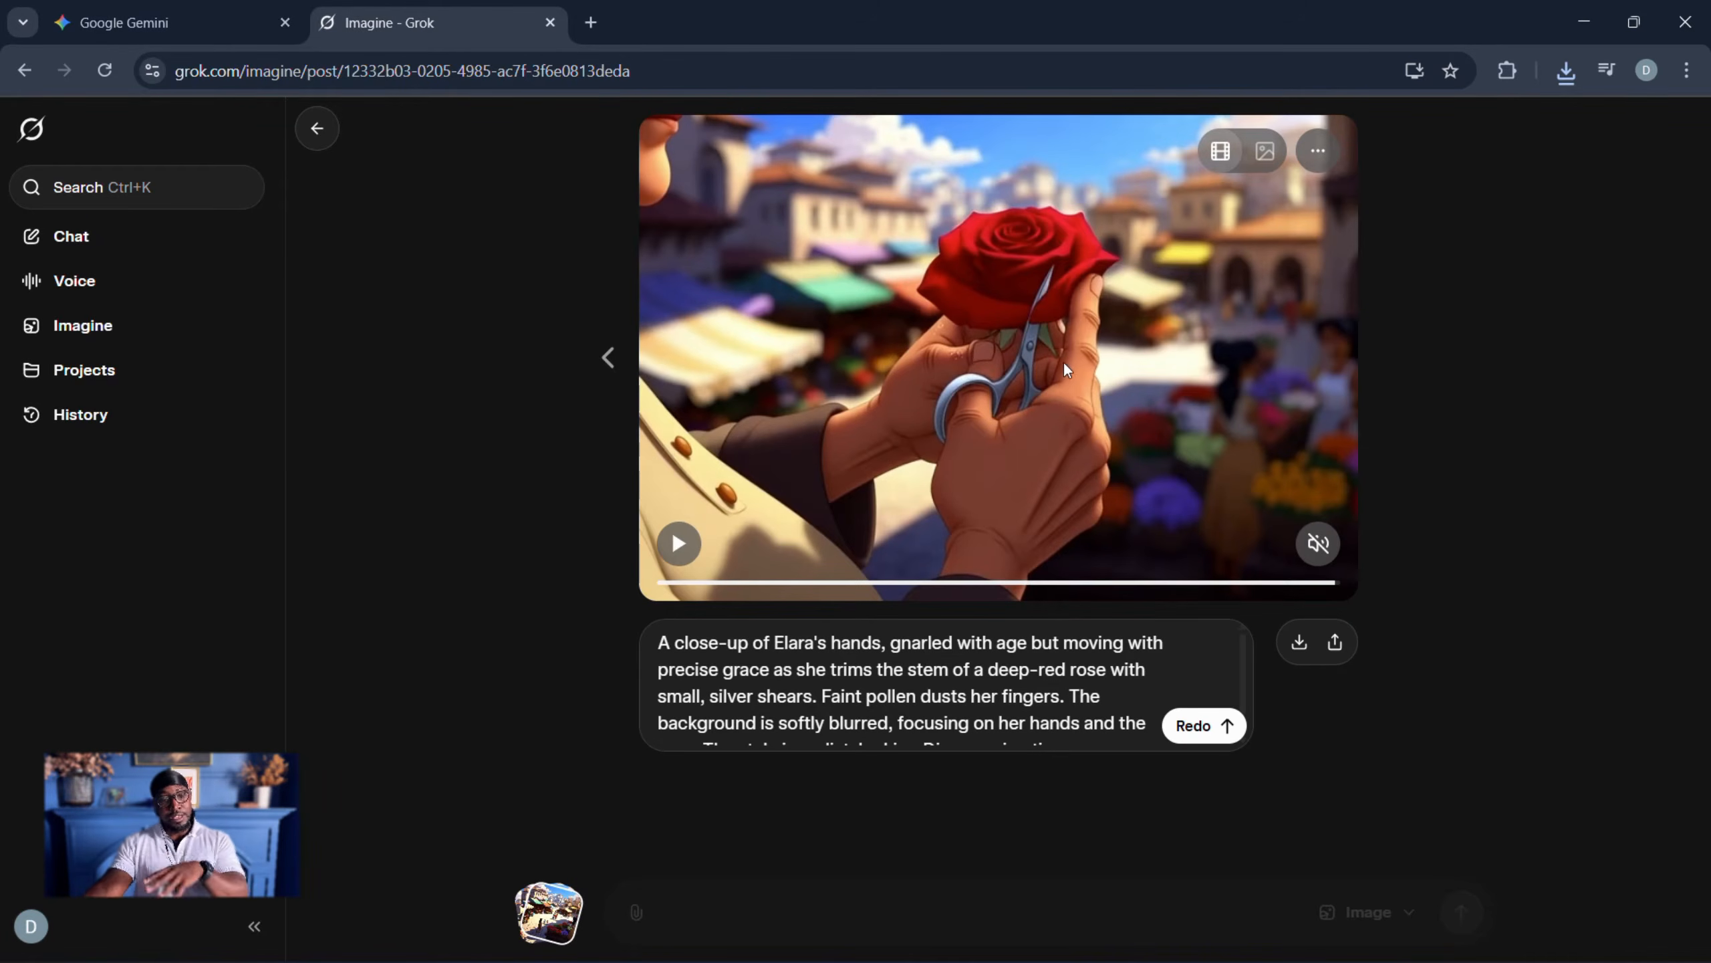
{"action": "right_click", "coordinate": [1091, 313]}
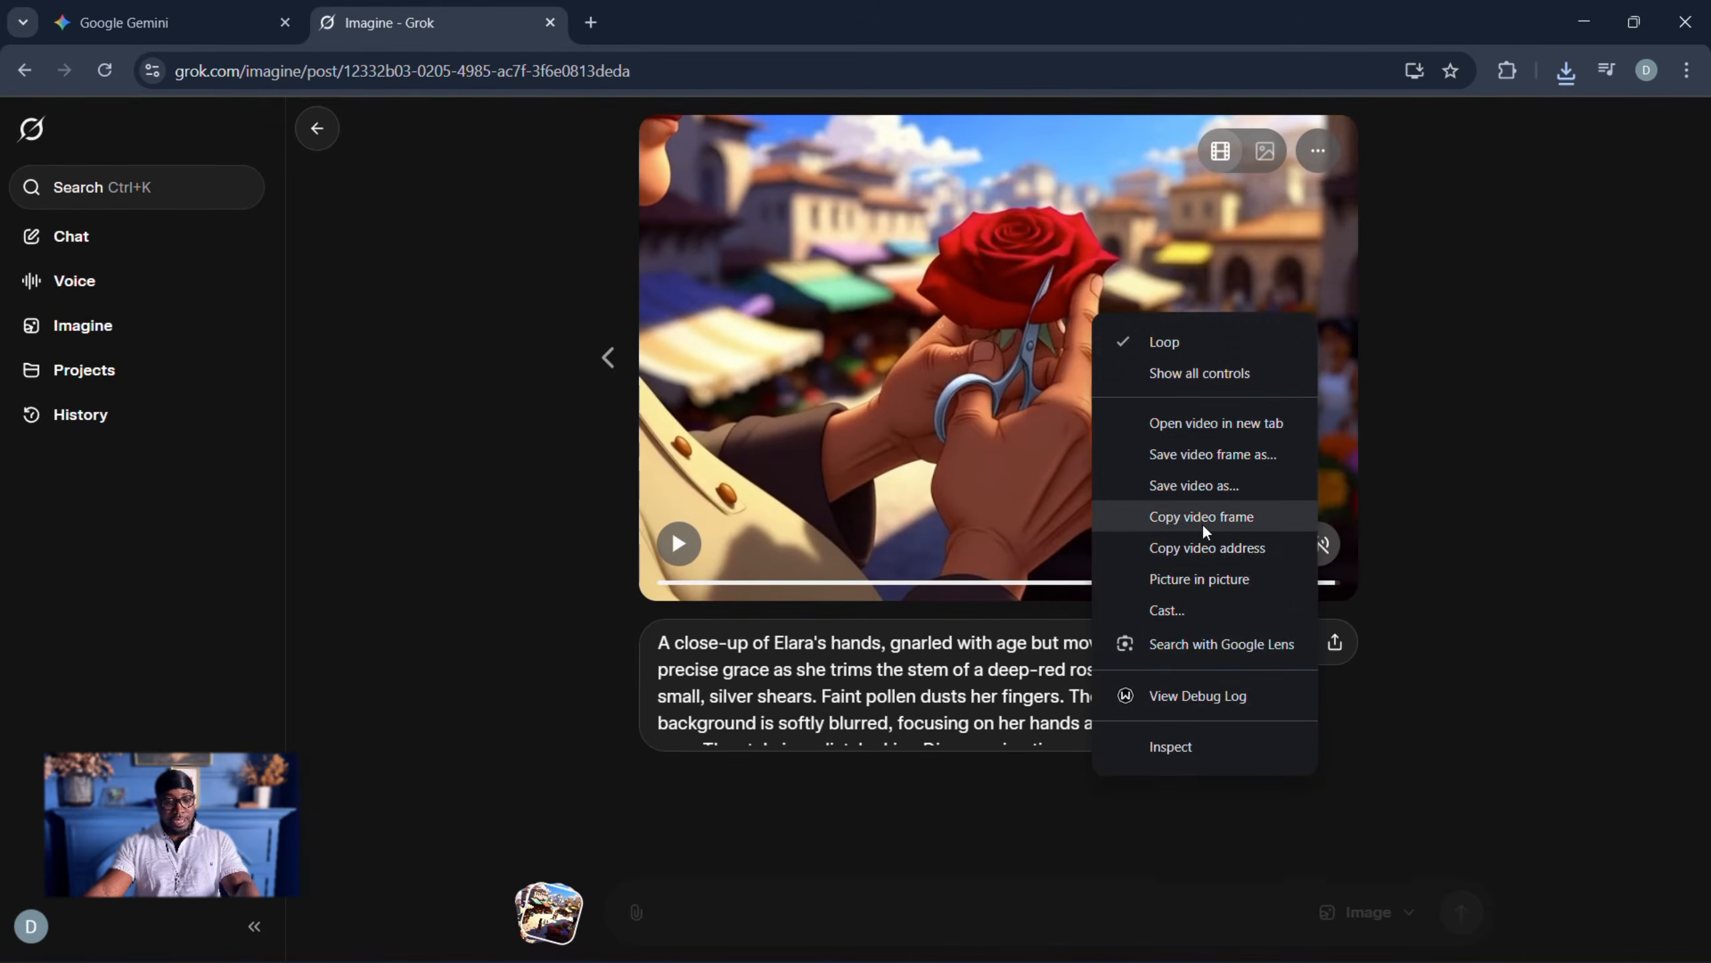
{"action": "left_click", "coordinate": [1202, 520]}
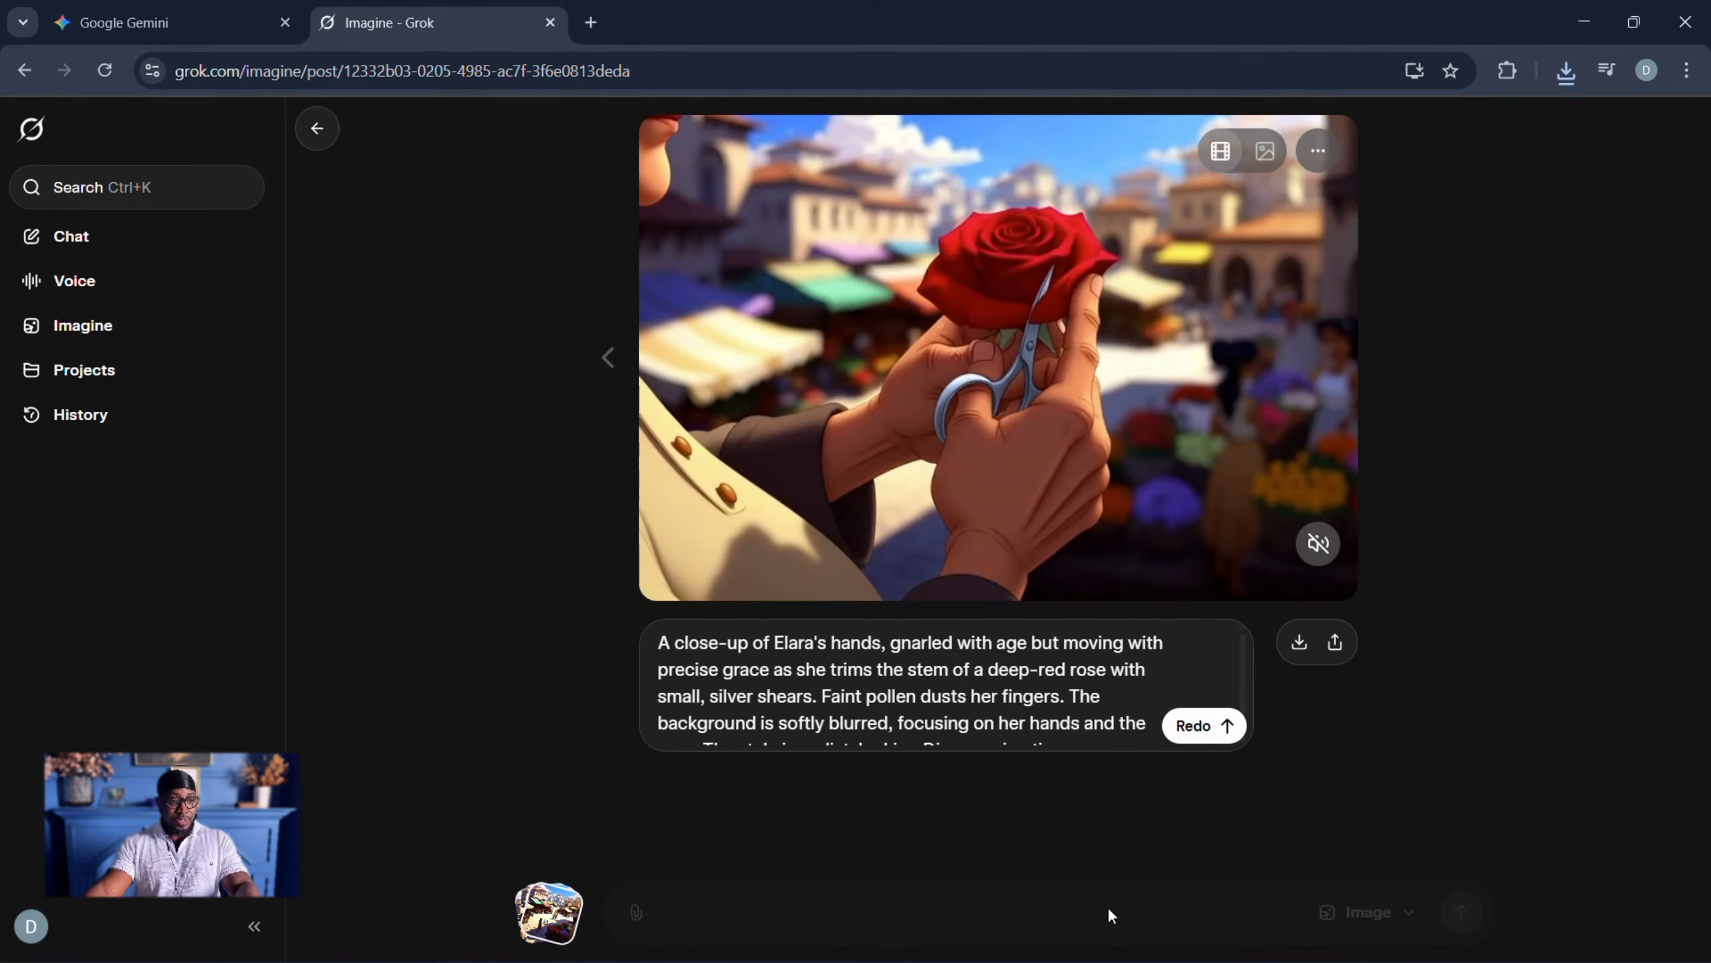
{"action": "left_click", "coordinate": [324, 138]}
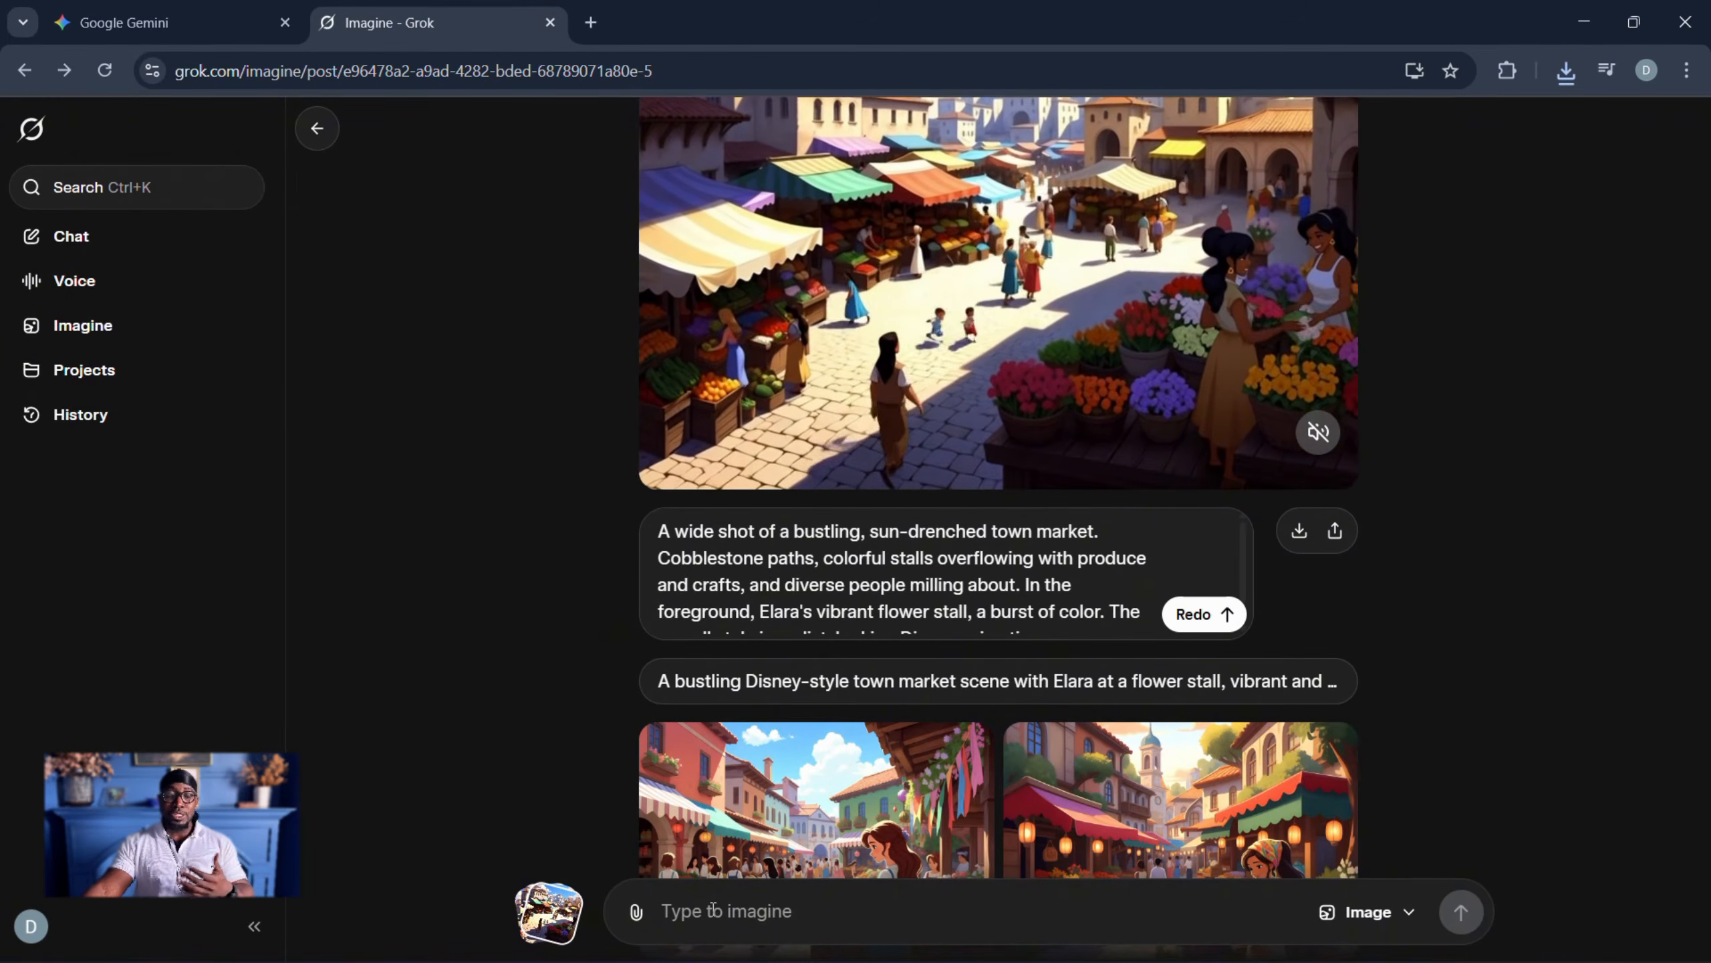
- Turn off Enable Automatic Video Generation in Grok's Behavior settings
{"action": "left_click", "coordinate": [33, 927]}
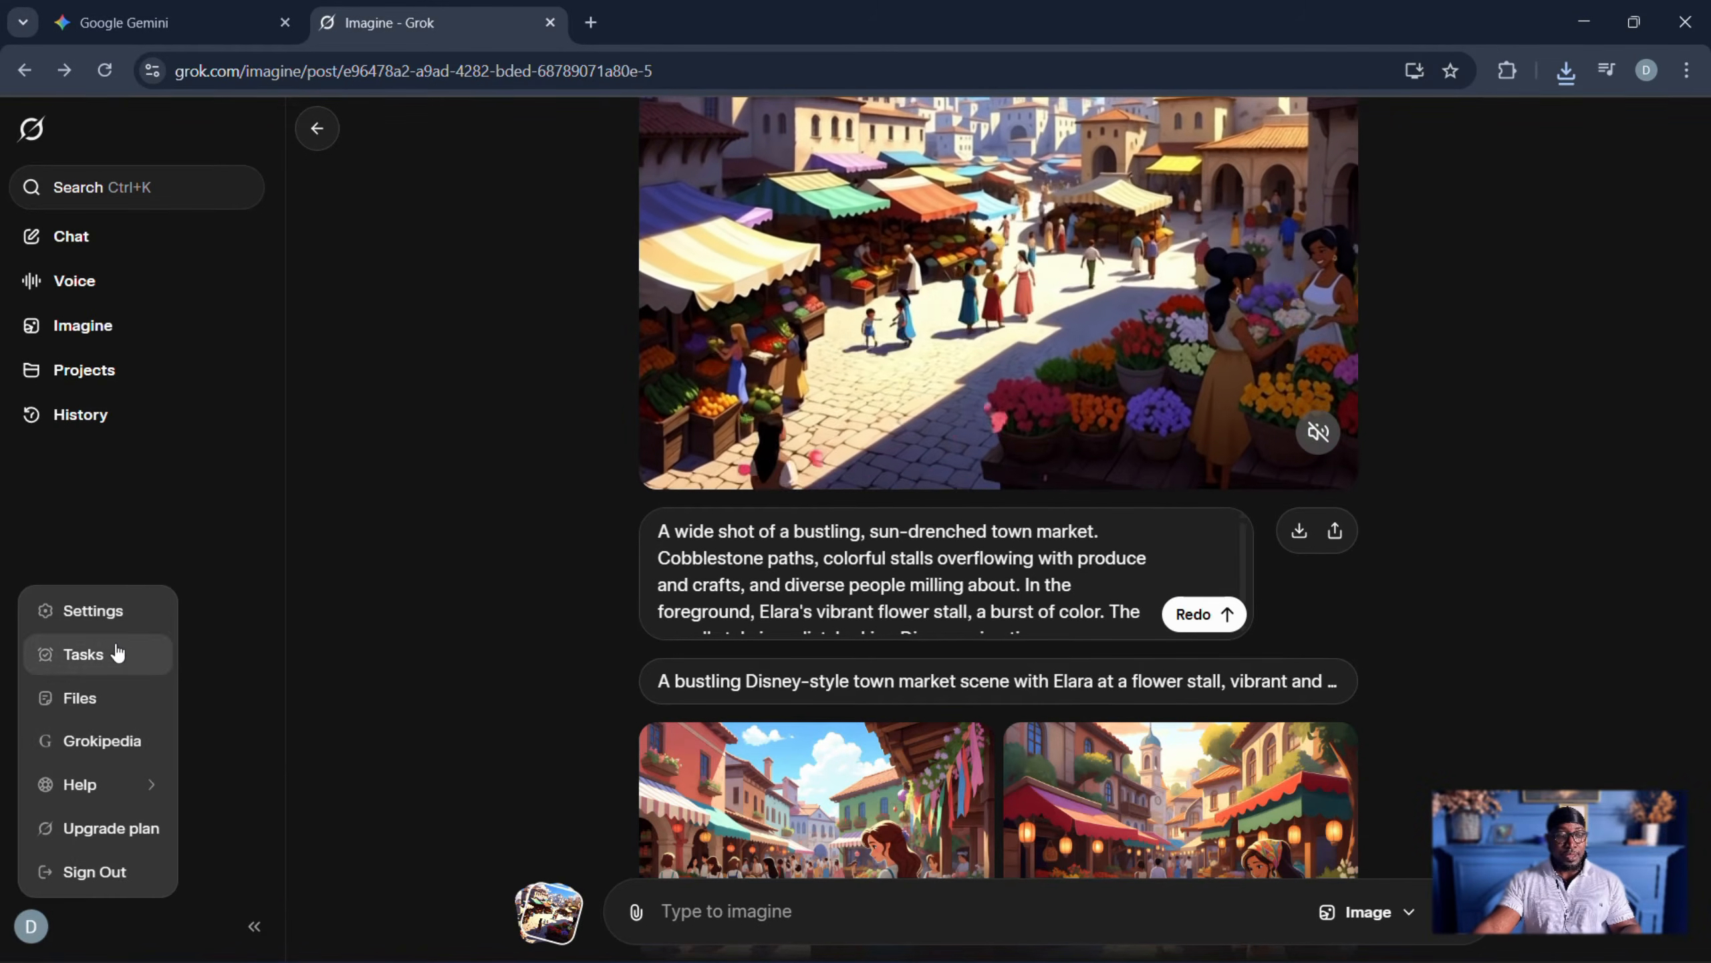
{"action": "left_click", "coordinate": [101, 619]}
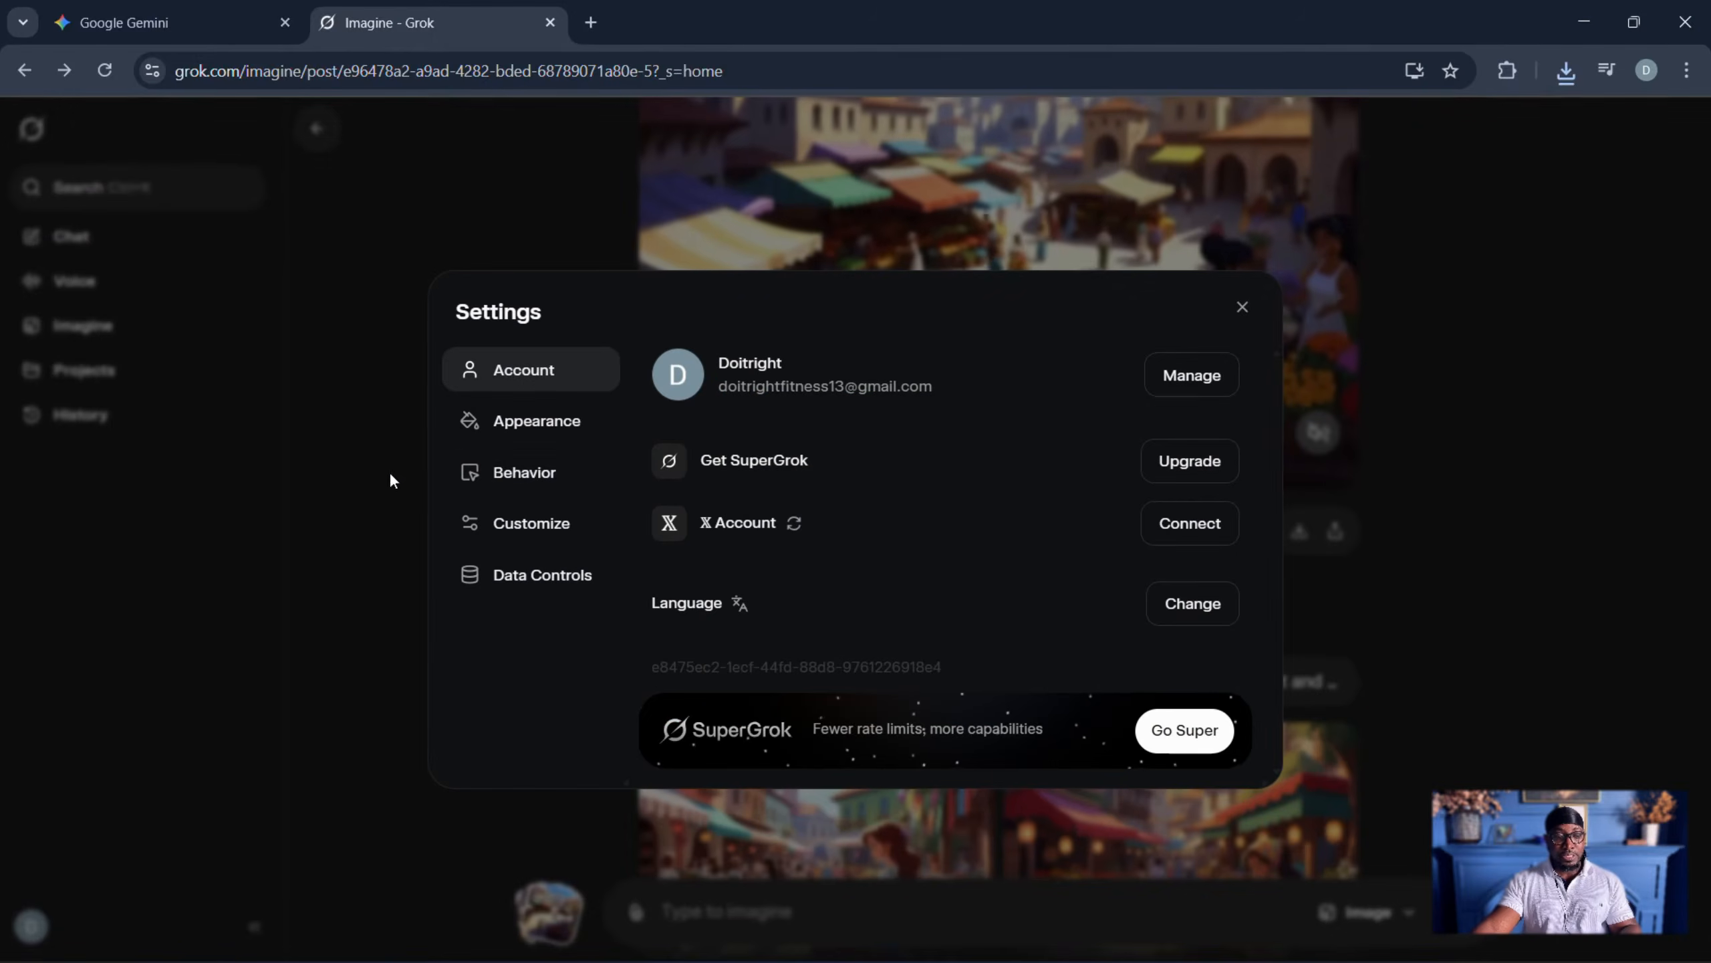
{"action": "left_click", "coordinate": [517, 490]}
{"action": "scroll", "coordinate": [1051, 607], "scroll_direction": "down", "scroll_amount": 2}
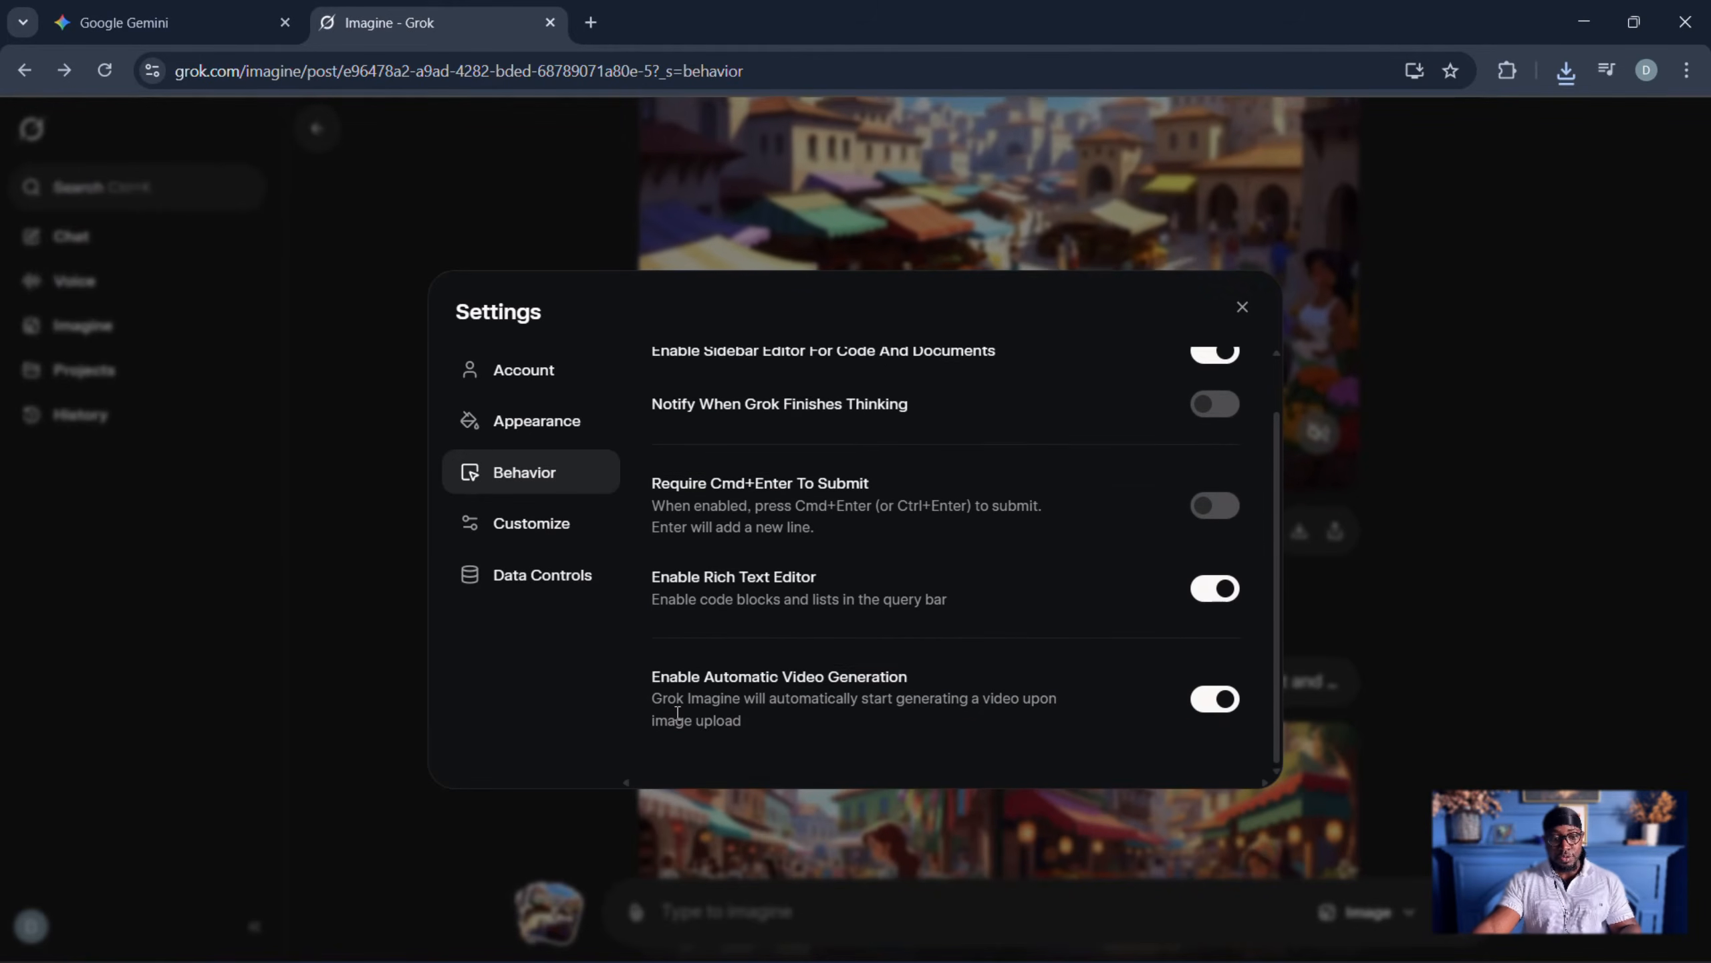
{"action": "left_click", "coordinate": [1217, 702]}
{"action": "left_click", "coordinate": [1242, 308]}
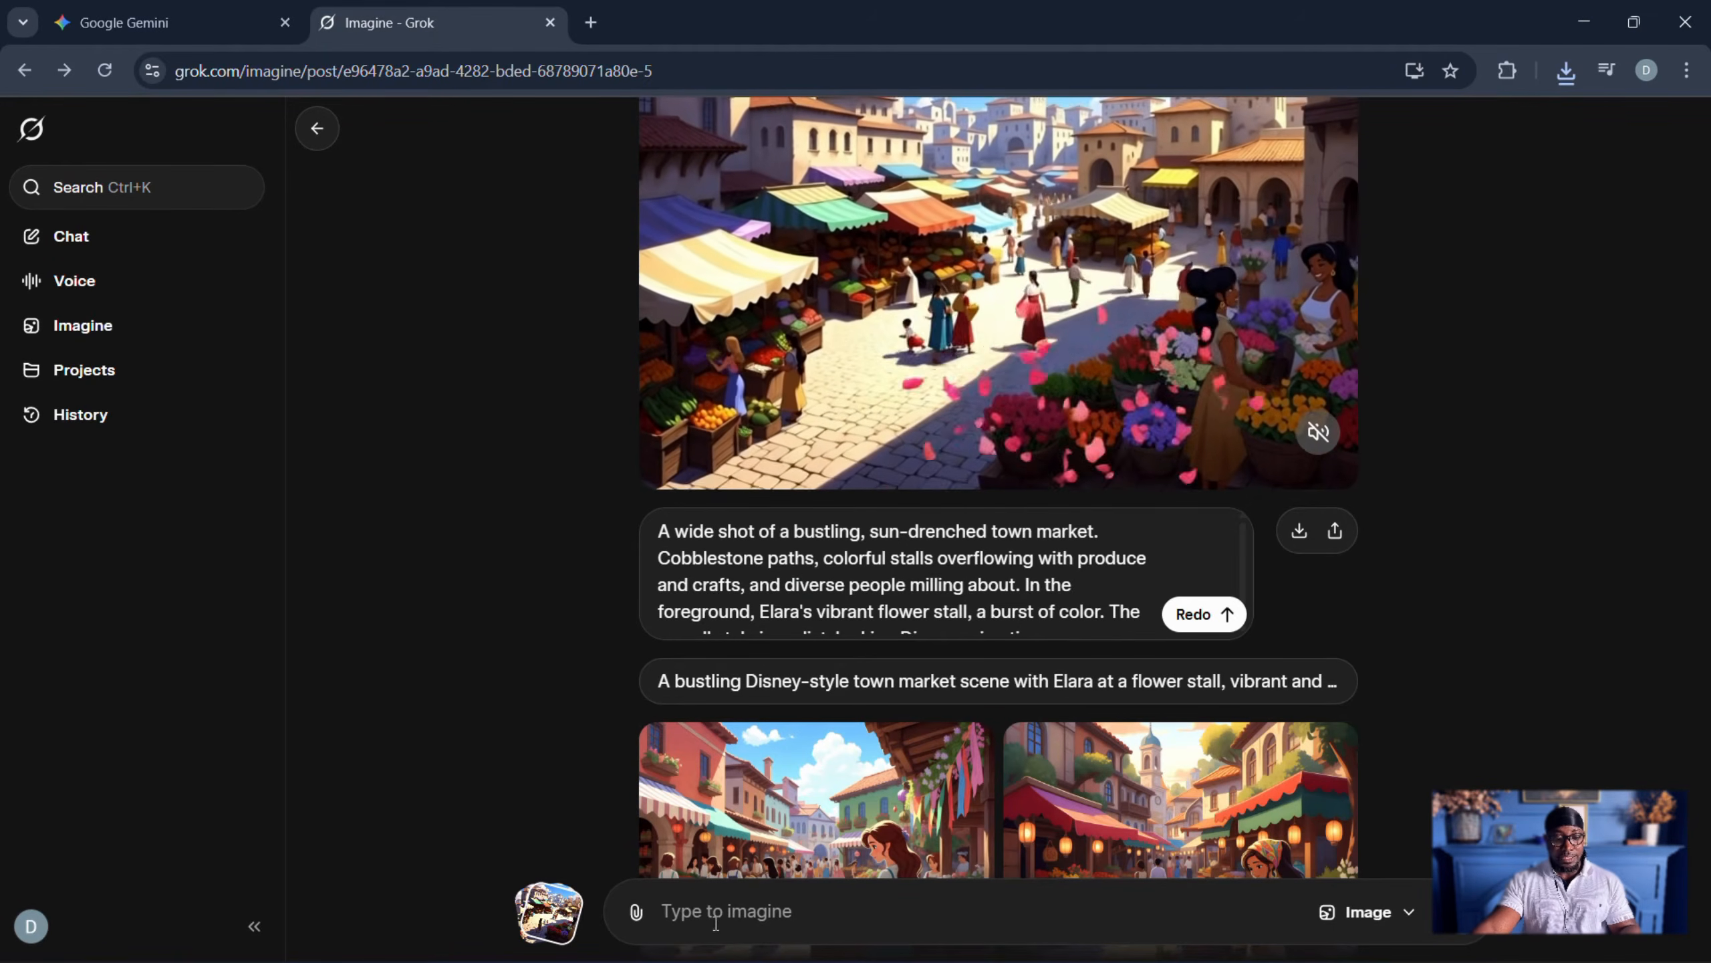
- Paste the copied rose frame as a new image and make a video from it using Gemini's third visual prompt, about Liam watching Elara
{"action": "right_click", "coordinate": [677, 911]}
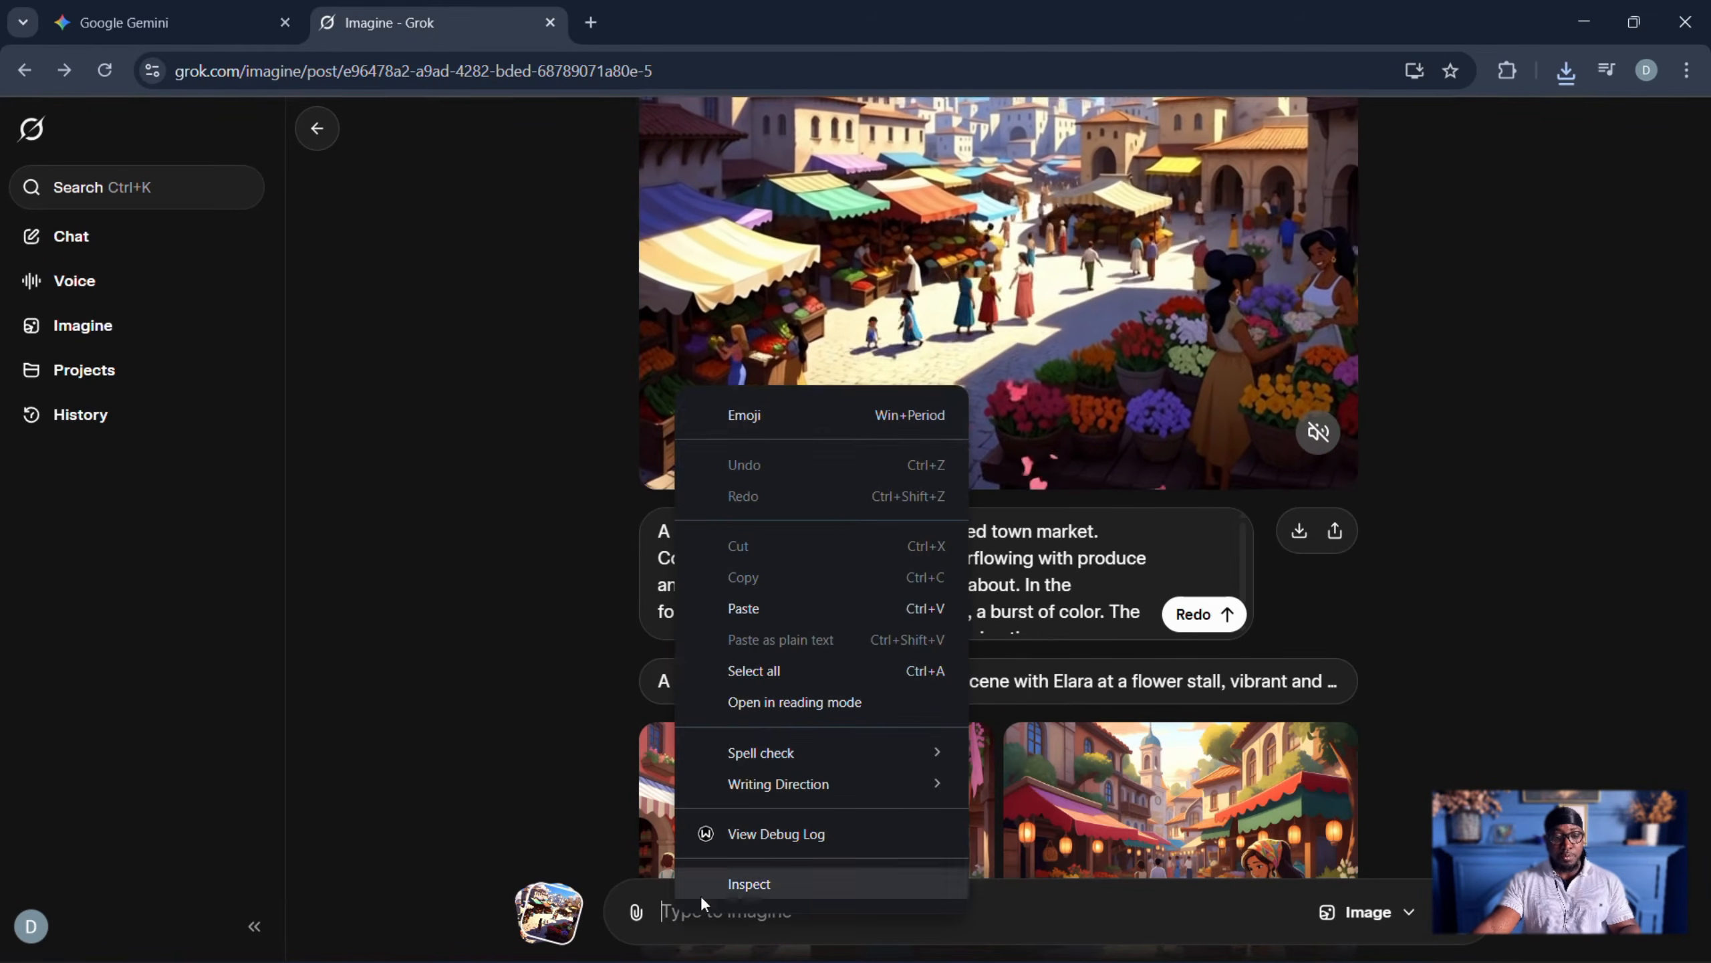
{"action": "left_click", "coordinate": [755, 610]}
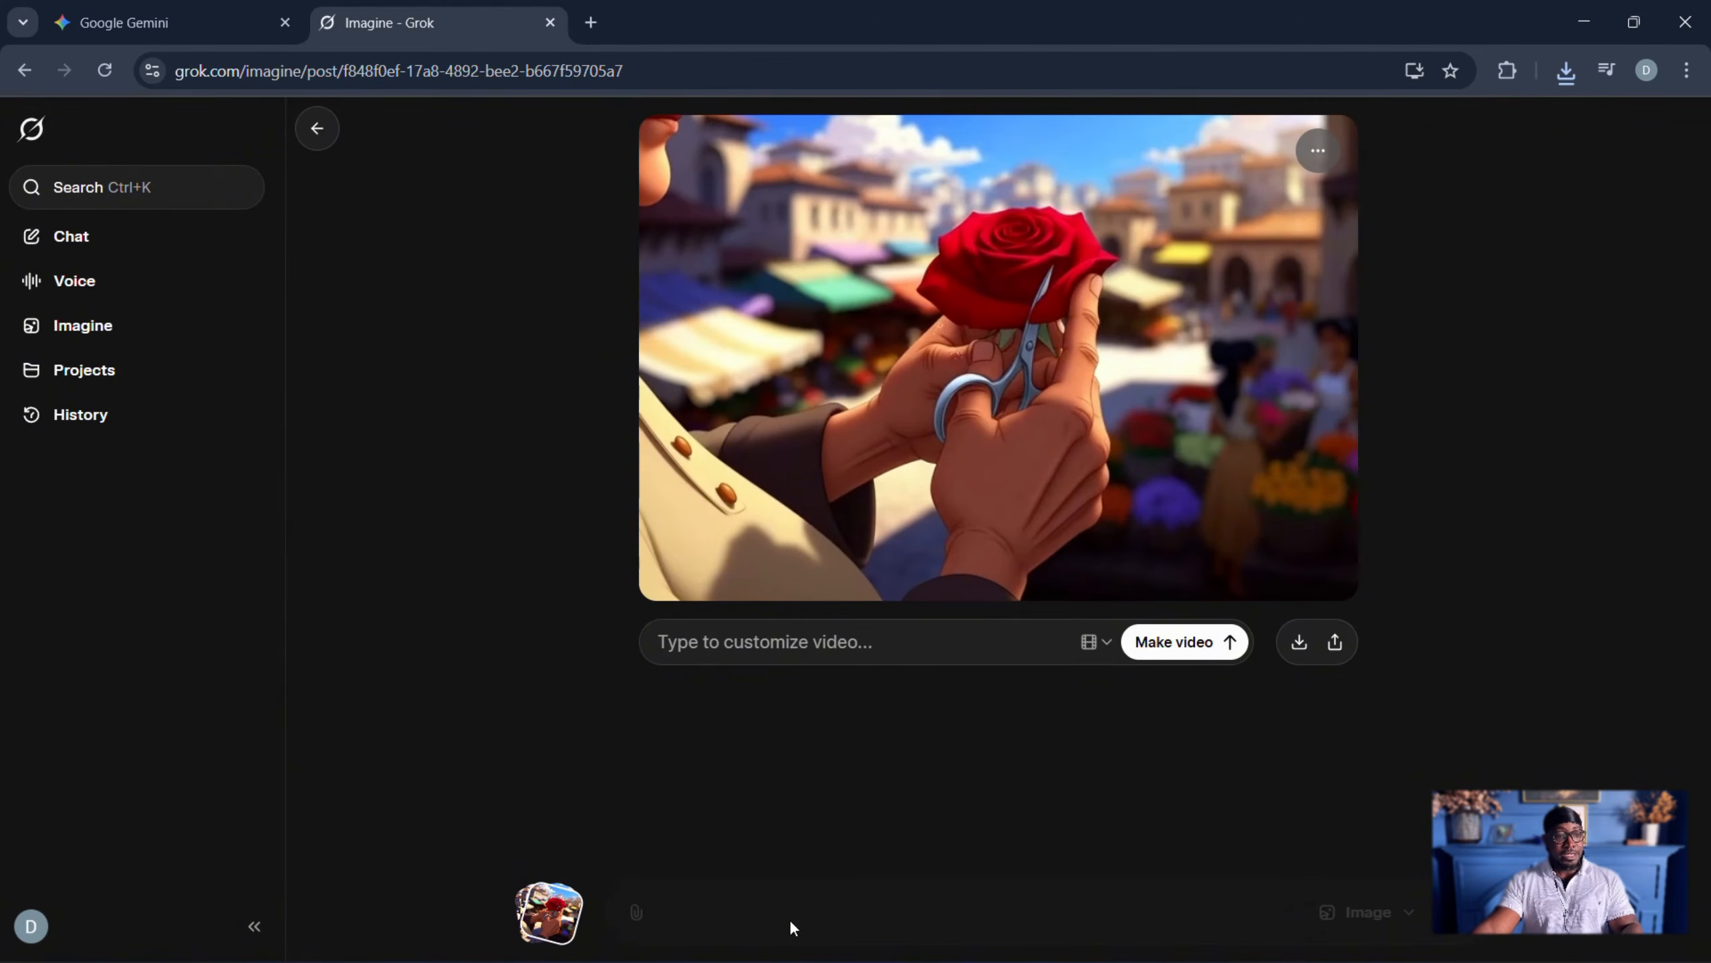
{"action": "left_click", "coordinate": [240, 31]}
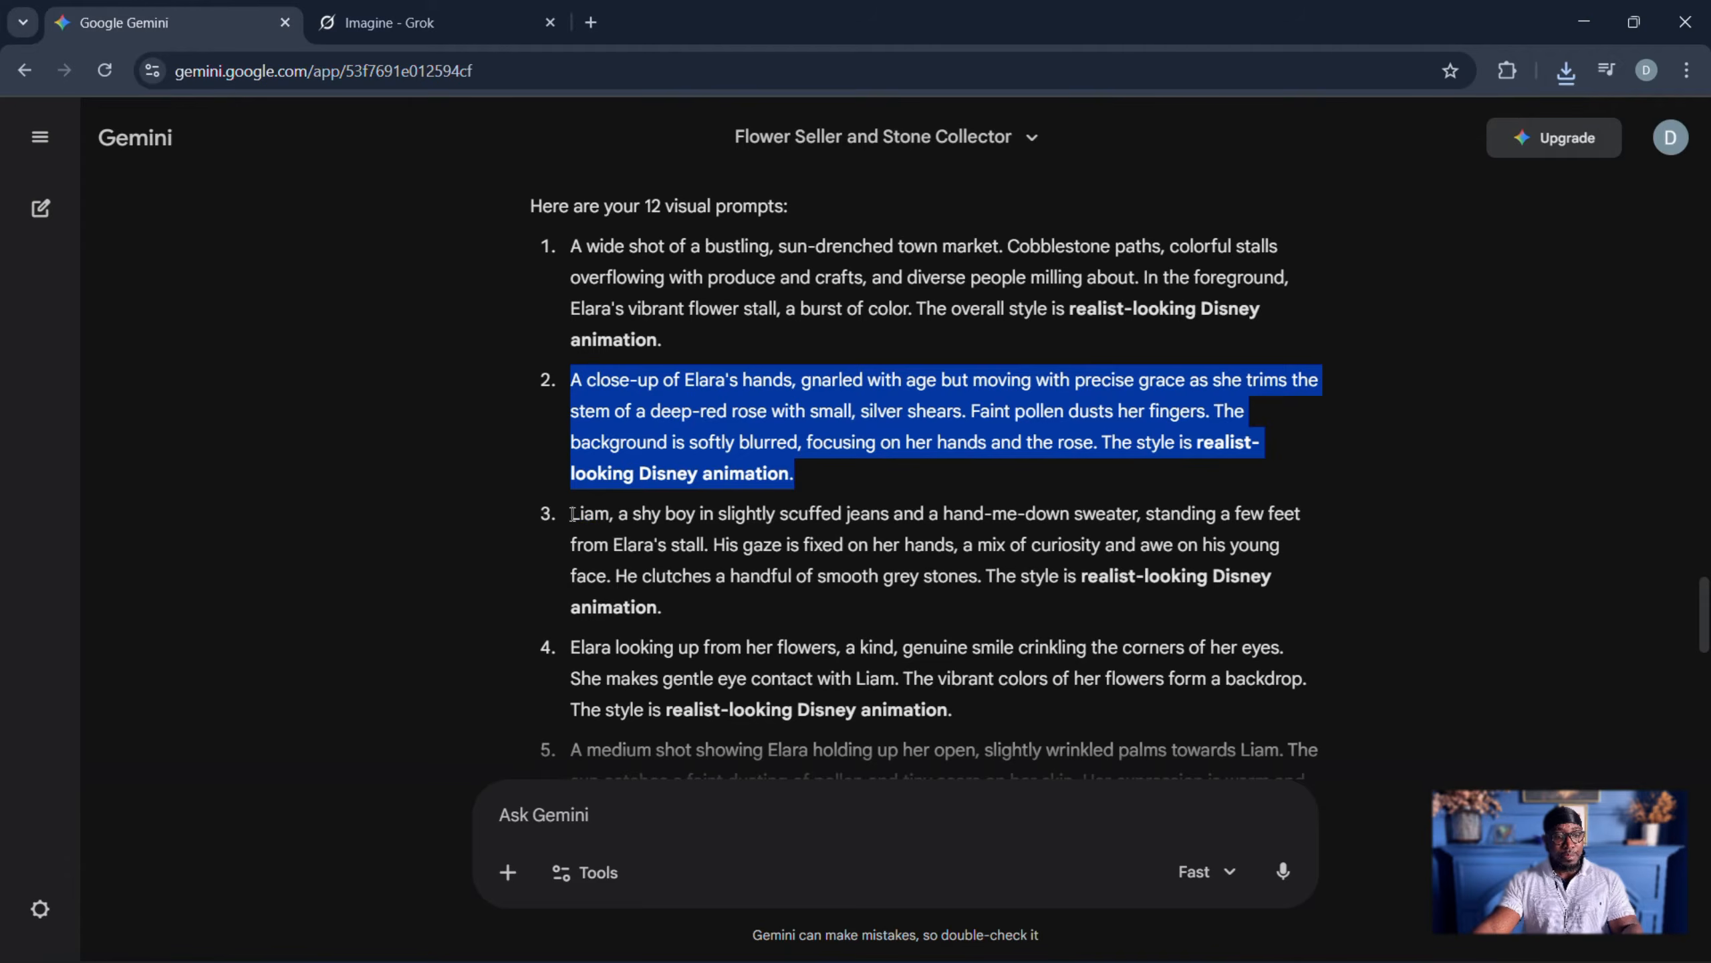
{"action": "left_click_drag", "start_coordinate": [572, 514], "coordinate": [713, 616]}
{"action": "key", "text": "ctrl+c"}
{"action": "left_click", "coordinate": [387, 26]}
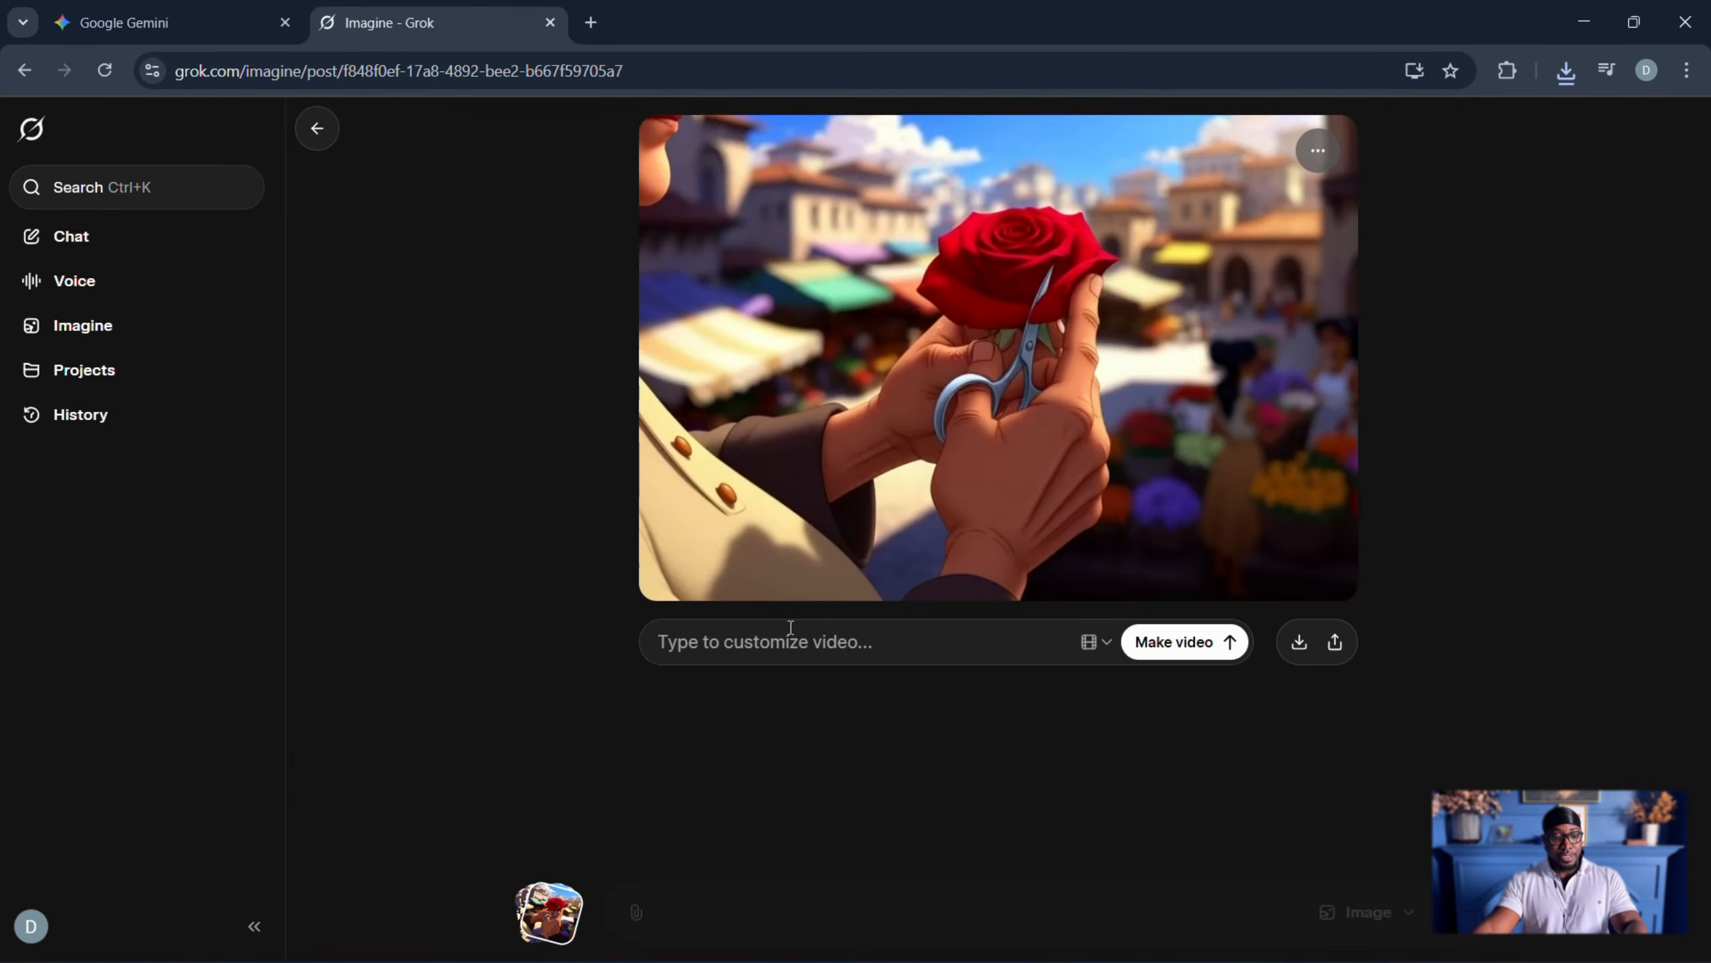
{"action": "key", "text": "ctrl+v"}
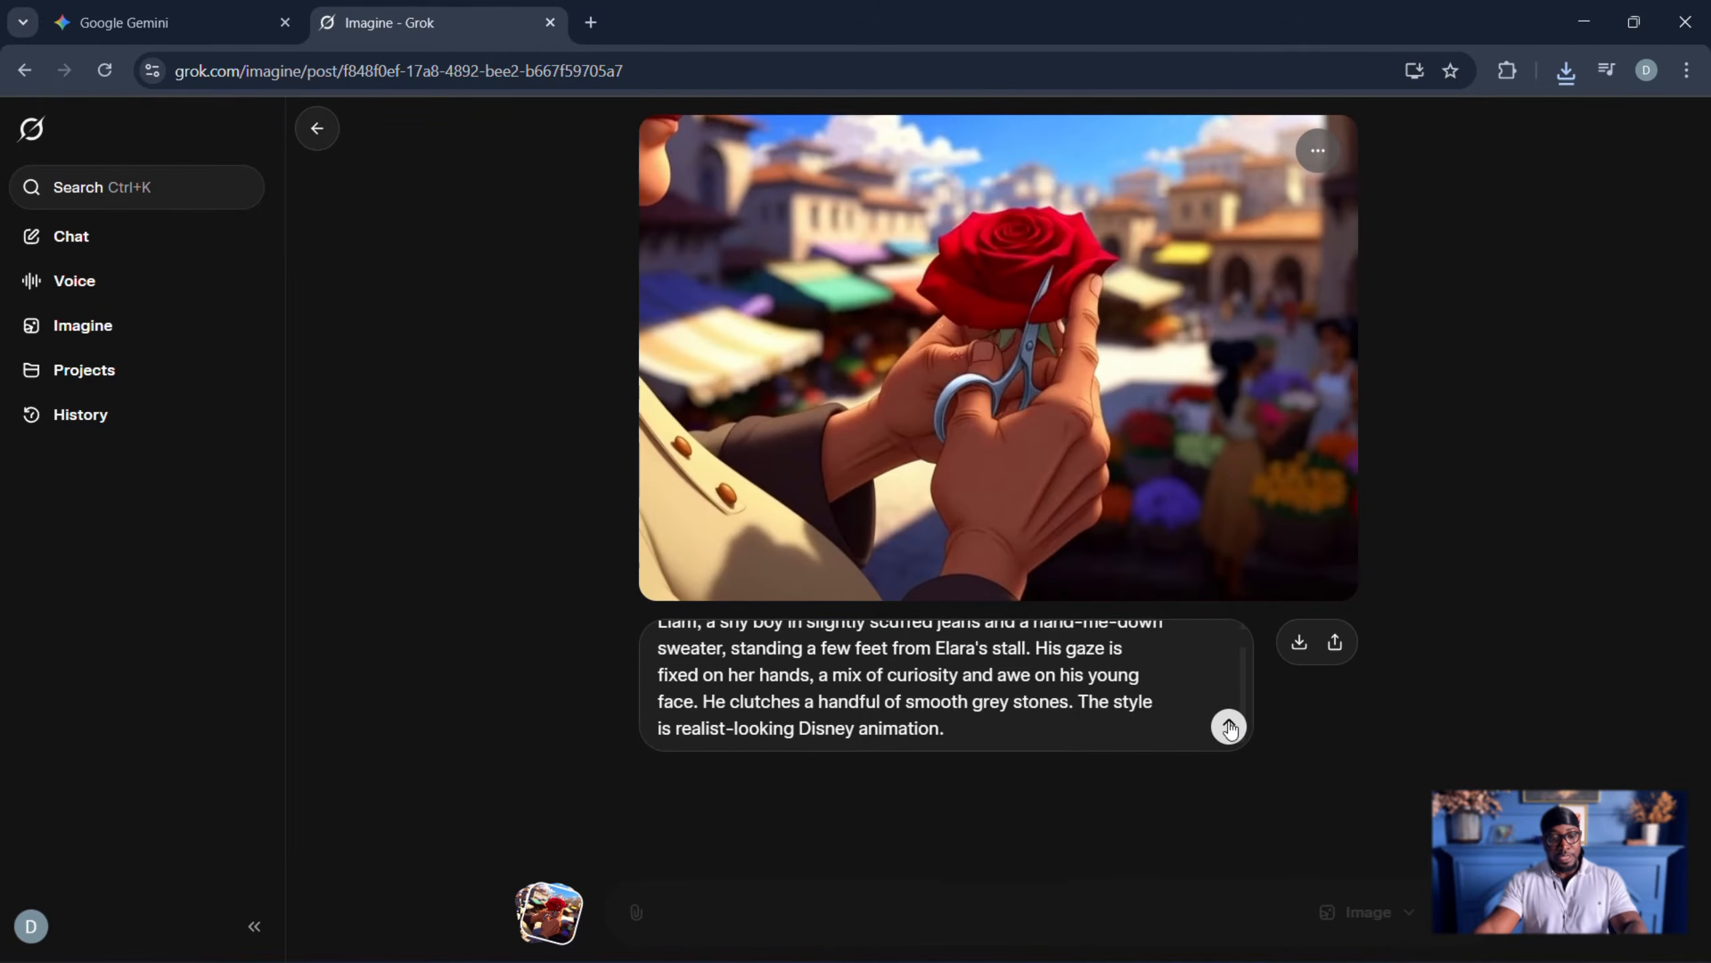
{"action": "left_click", "coordinate": [1229, 728]}
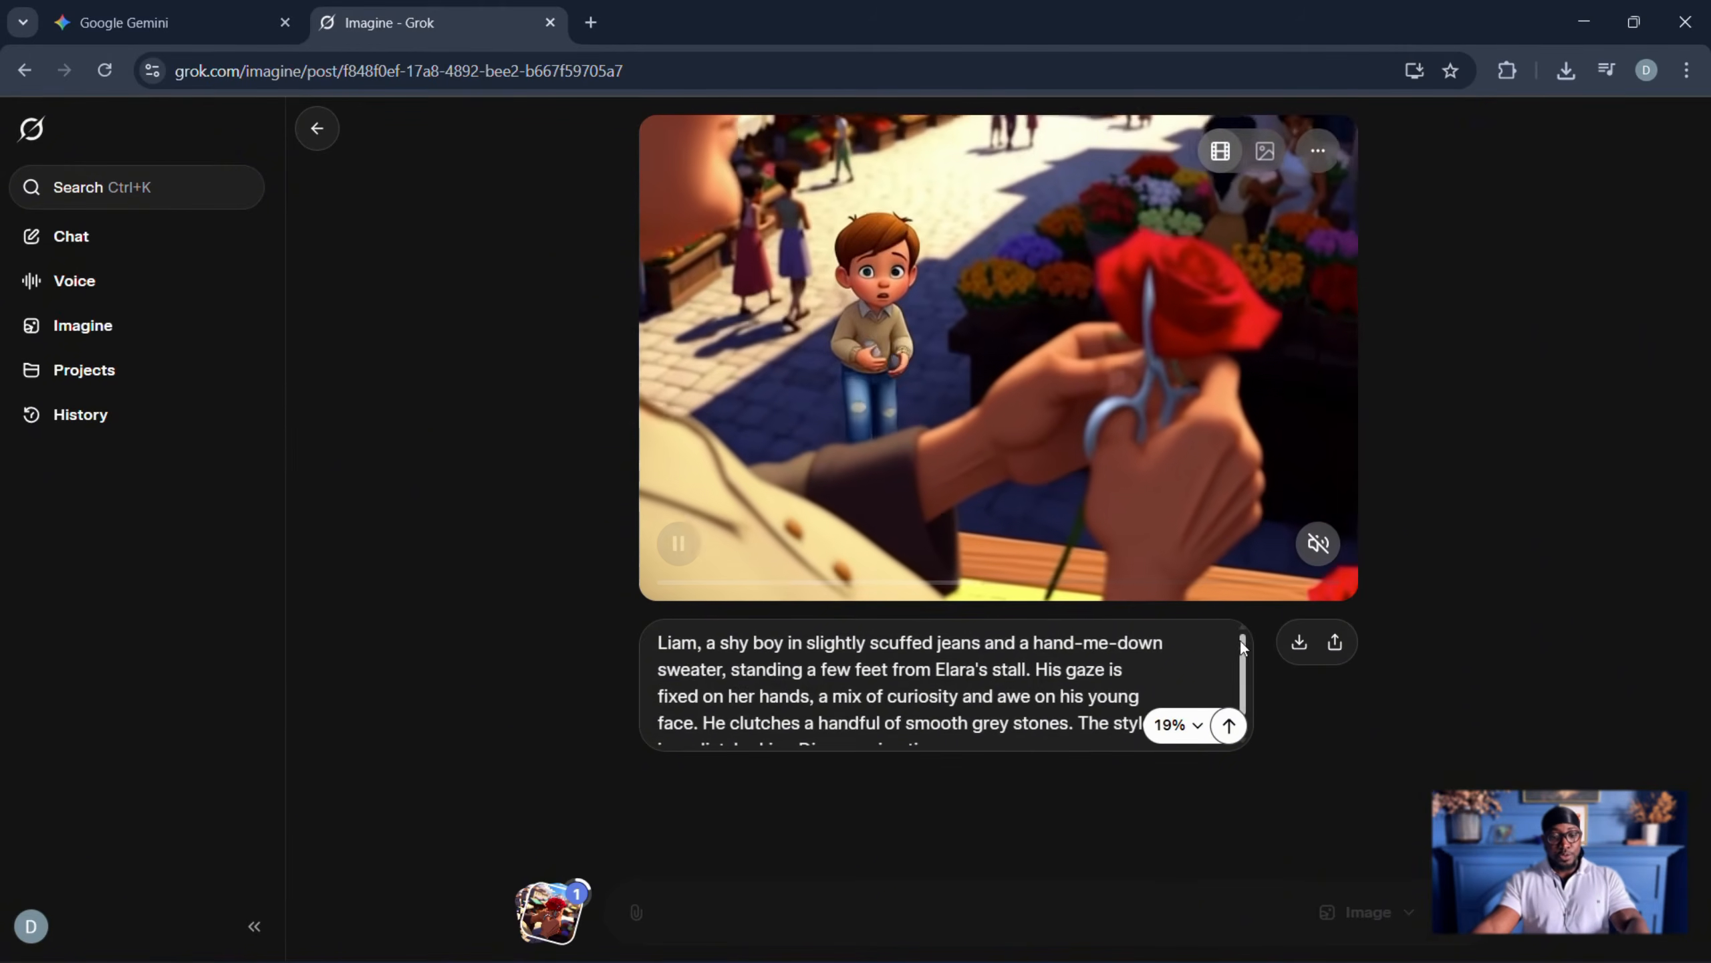
- Download the video of Liam at the stall, copy its final frame, and return to the market post
{"action": "left_click", "coordinate": [1299, 642]}
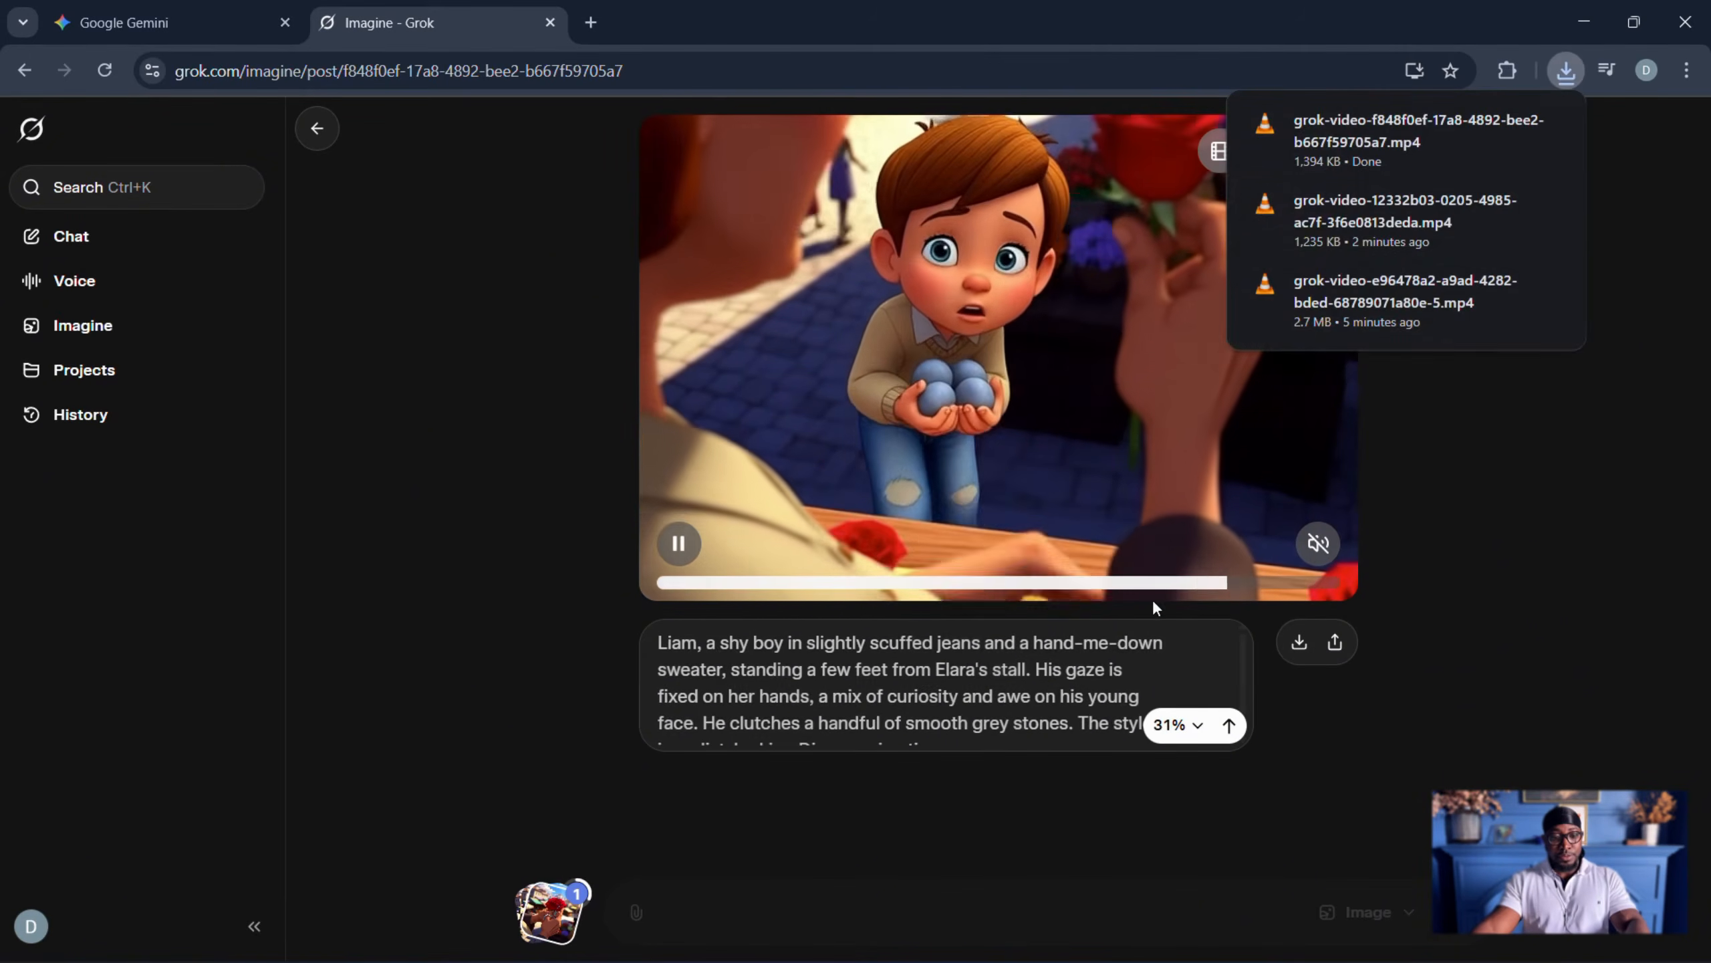
{"action": "left_click_drag", "start_coordinate": [691, 589], "coordinate": [1337, 583]}
{"action": "right_click", "coordinate": [1070, 393]}
{"action": "left_click", "coordinate": [1317, 544]}
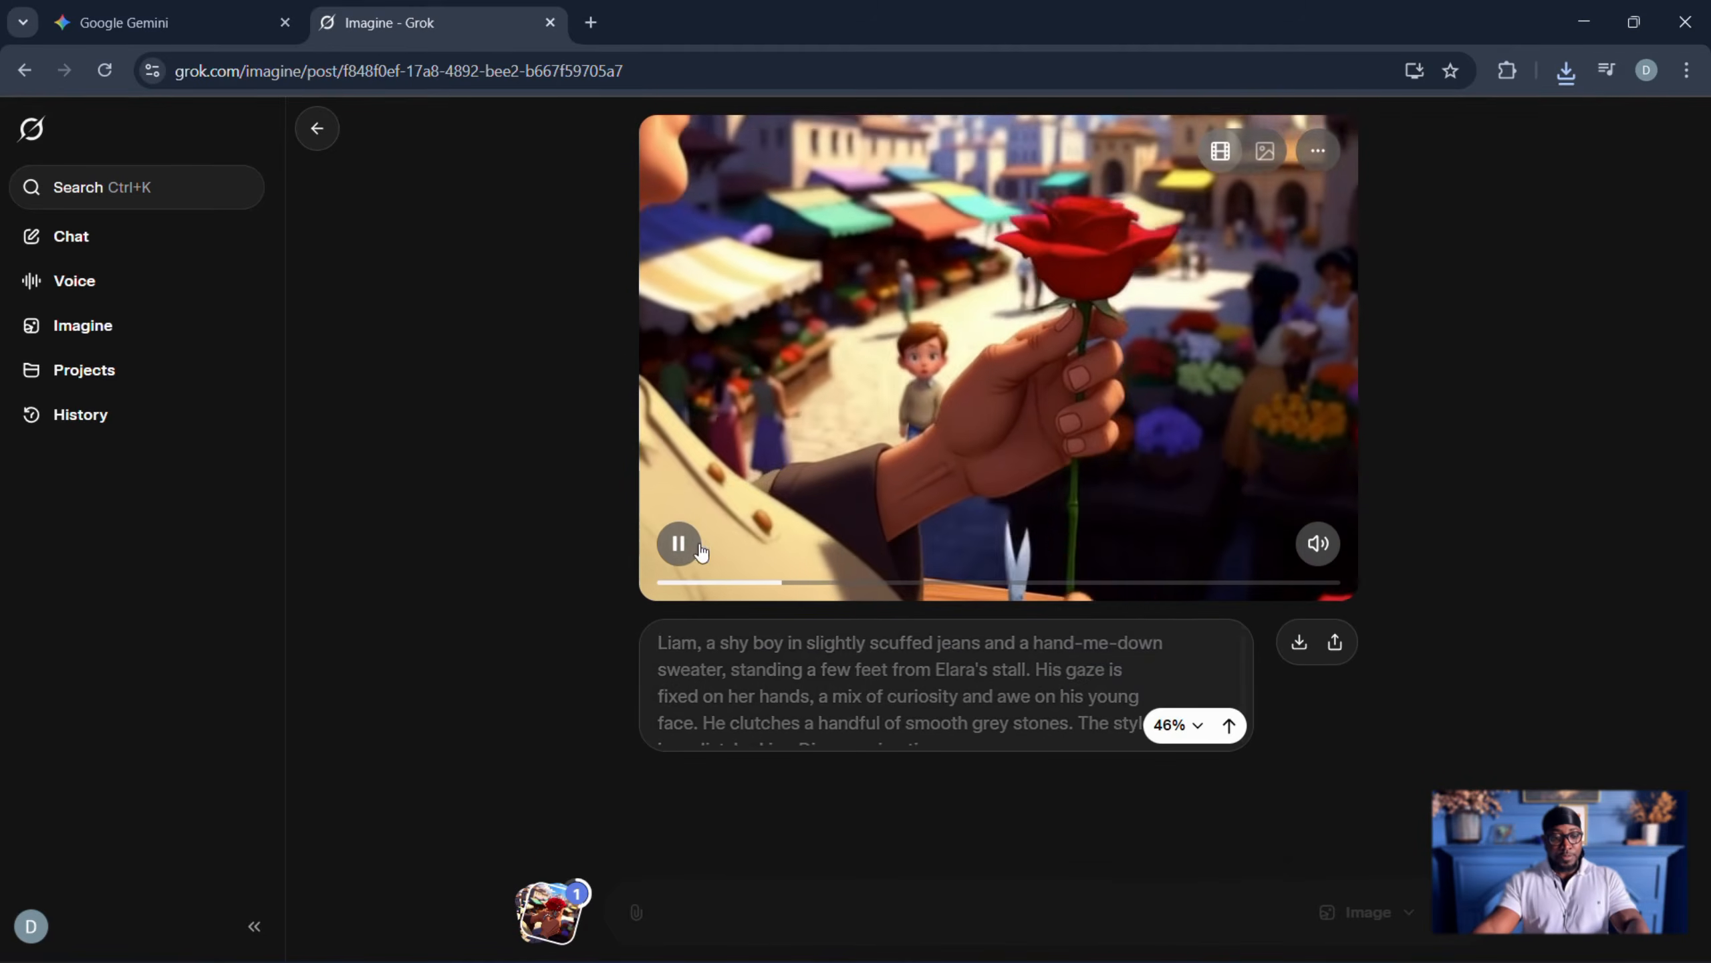
{"action": "left_click_drag", "start_coordinate": [817, 585], "coordinate": [1401, 592]}
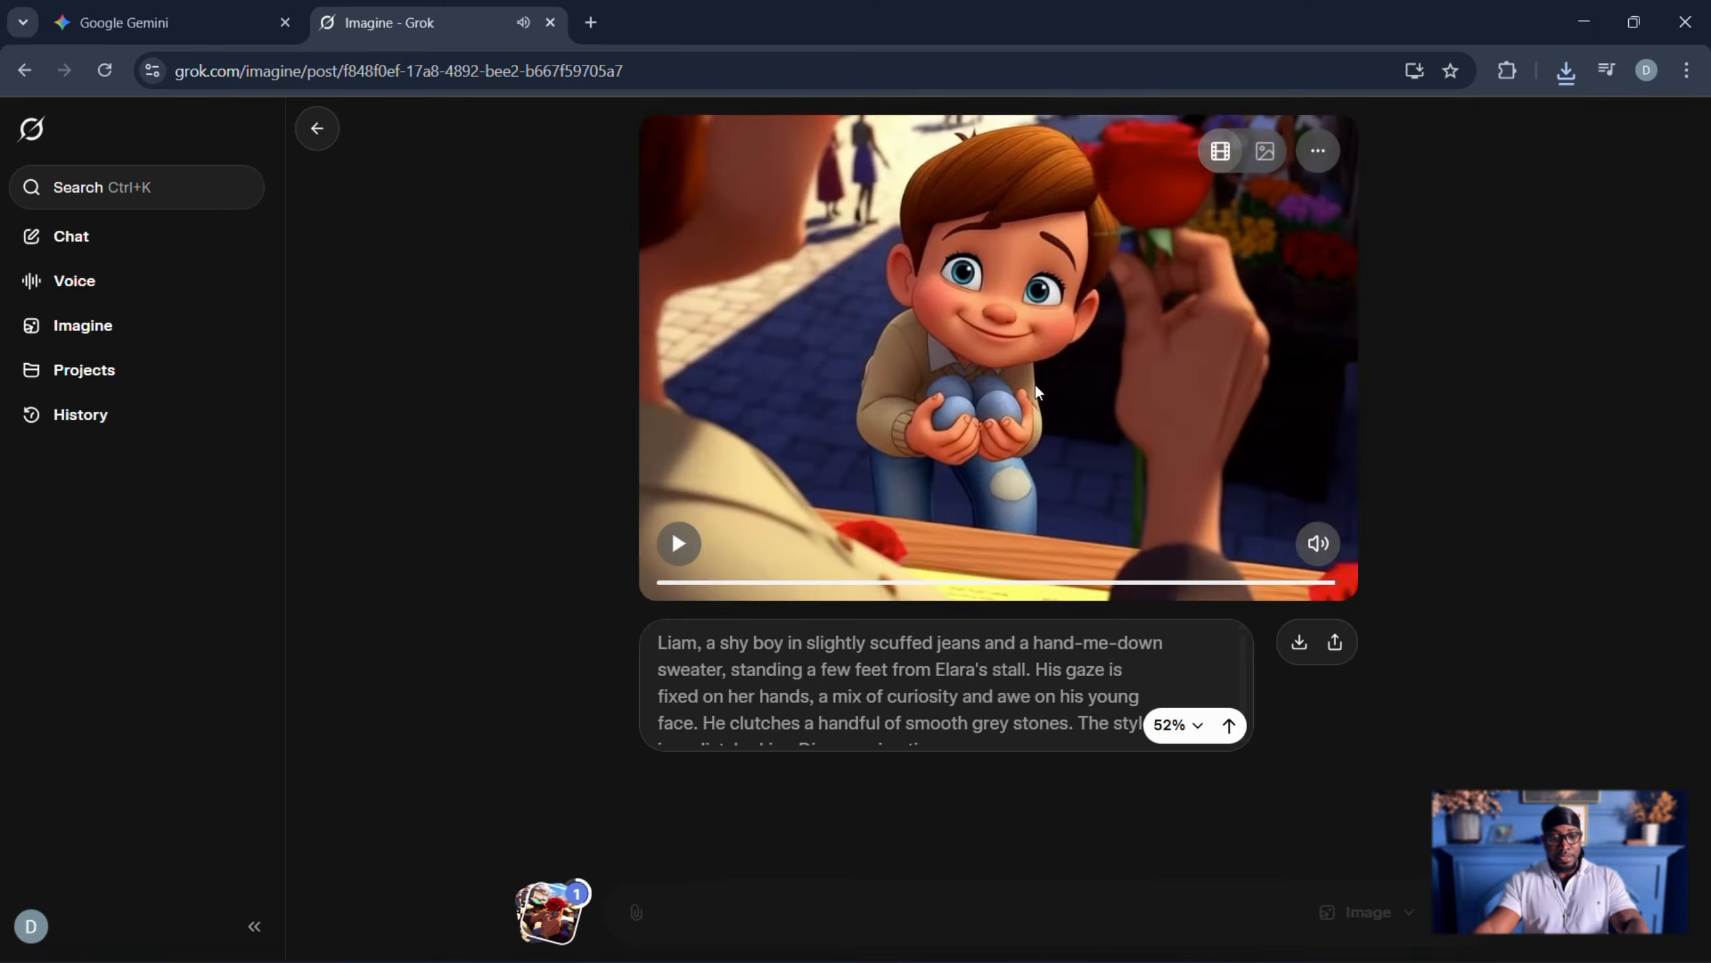
{"action": "right_click", "coordinate": [1005, 353]}
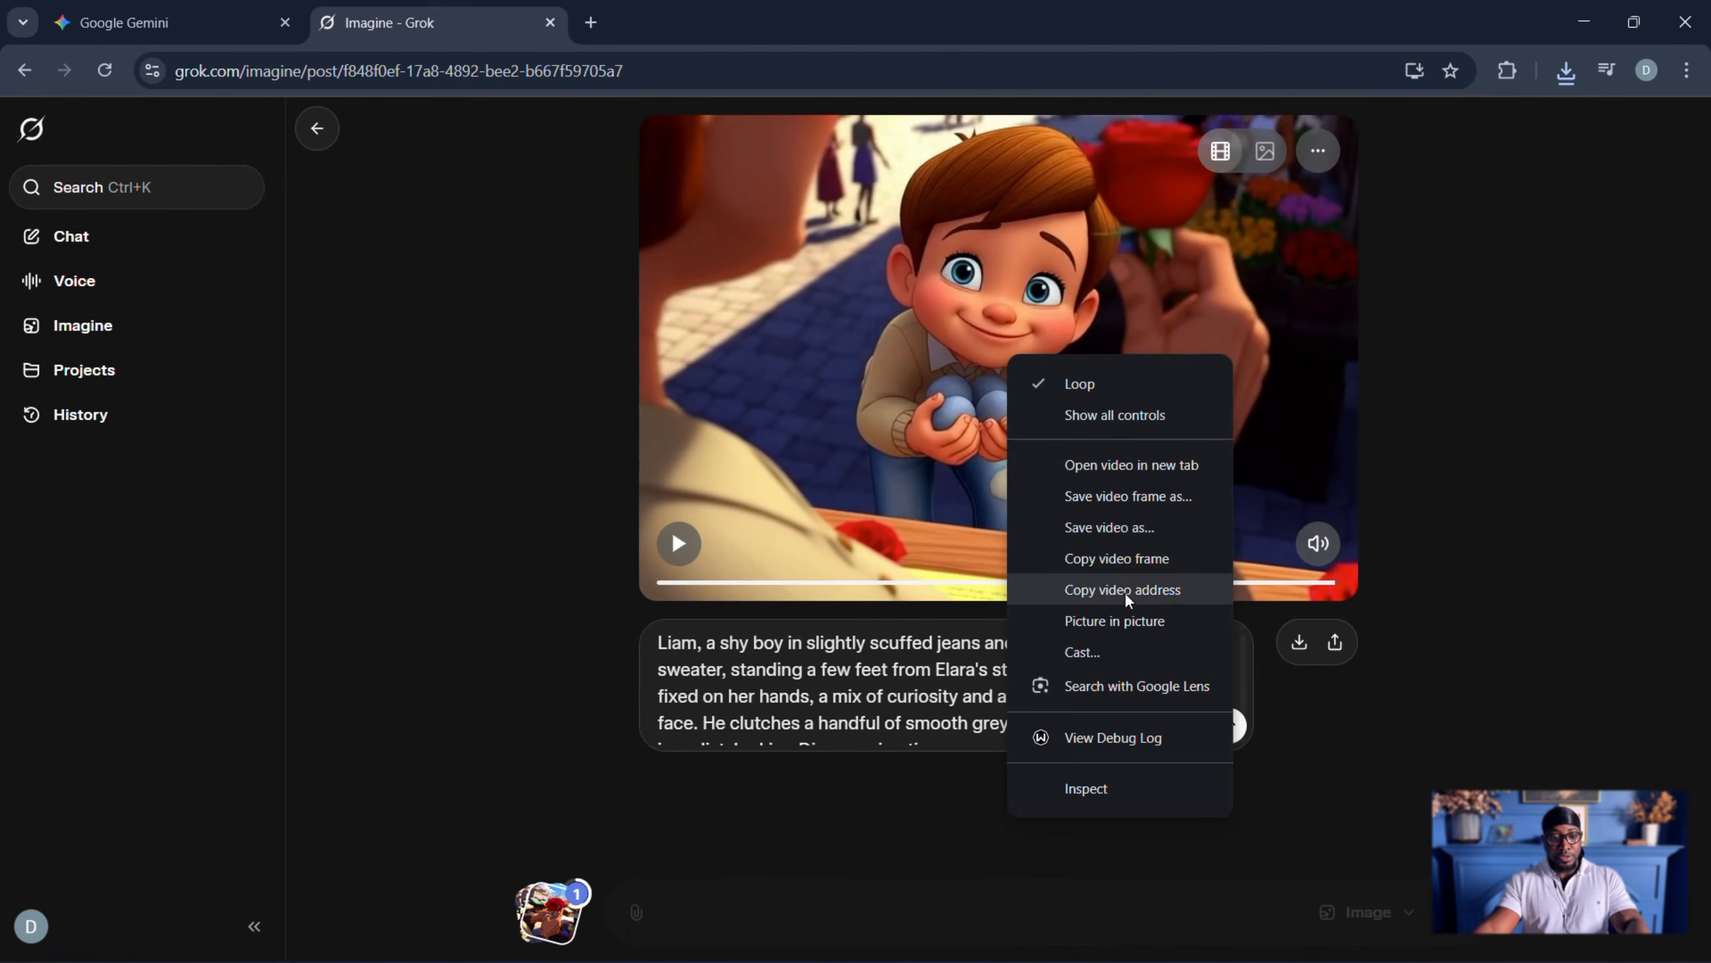
{"action": "left_click", "coordinate": [1118, 559]}
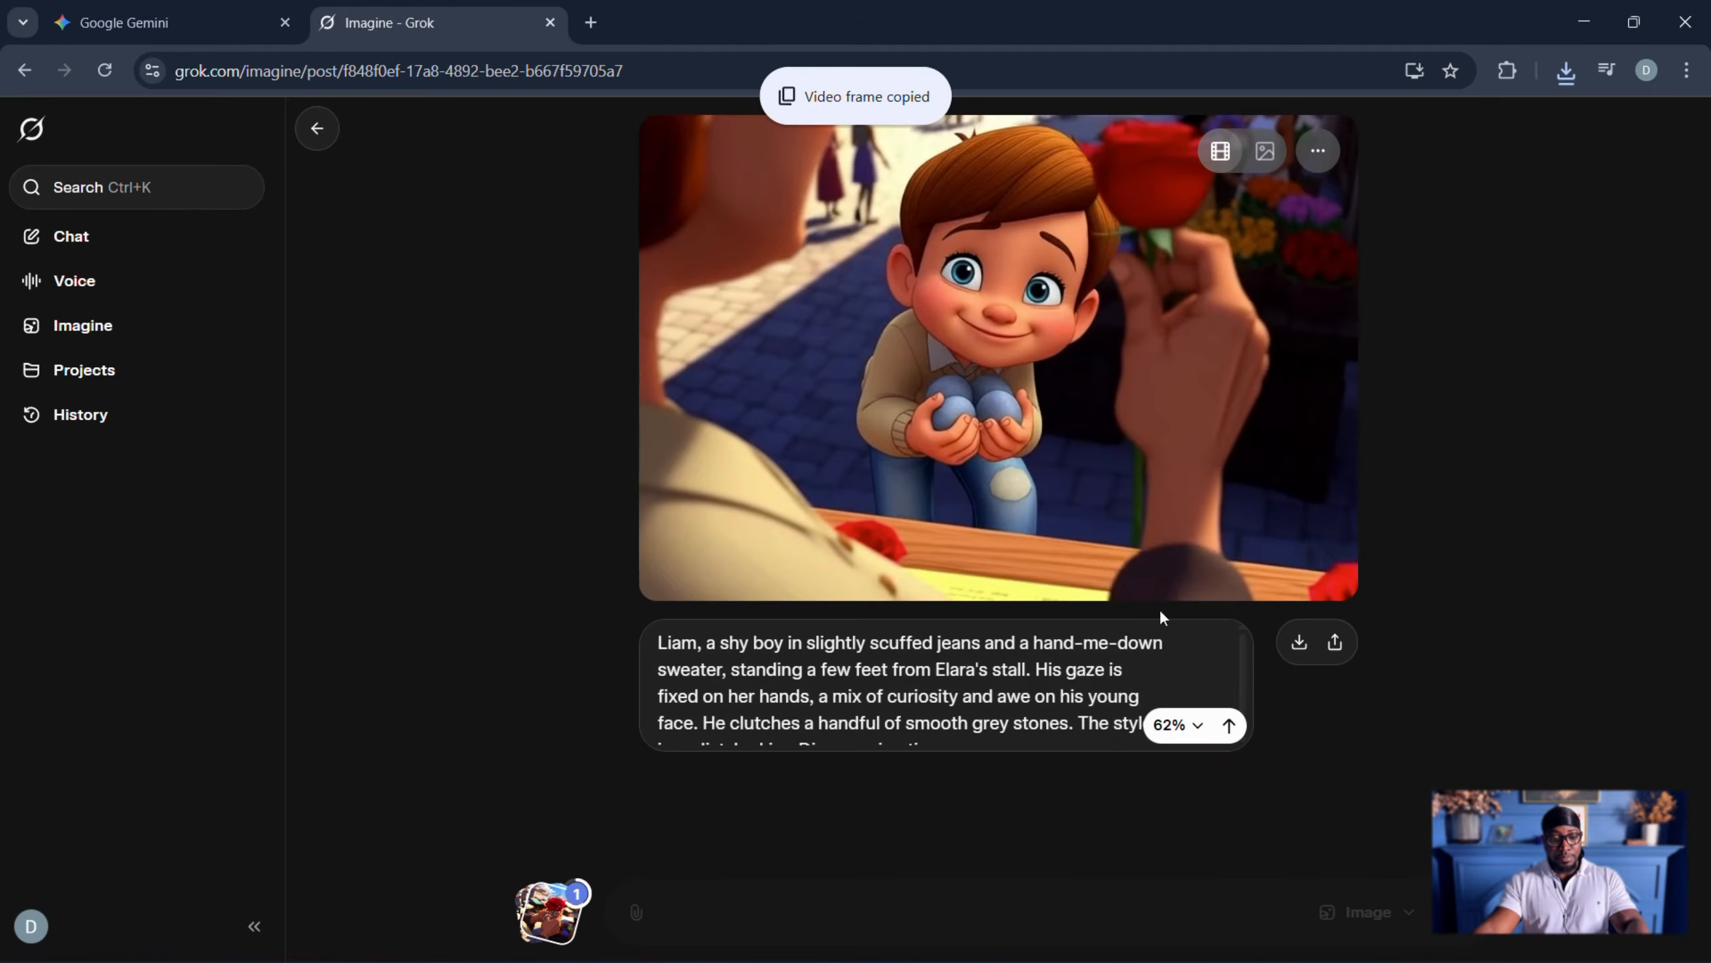
{"action": "left_click", "coordinate": [318, 130]}
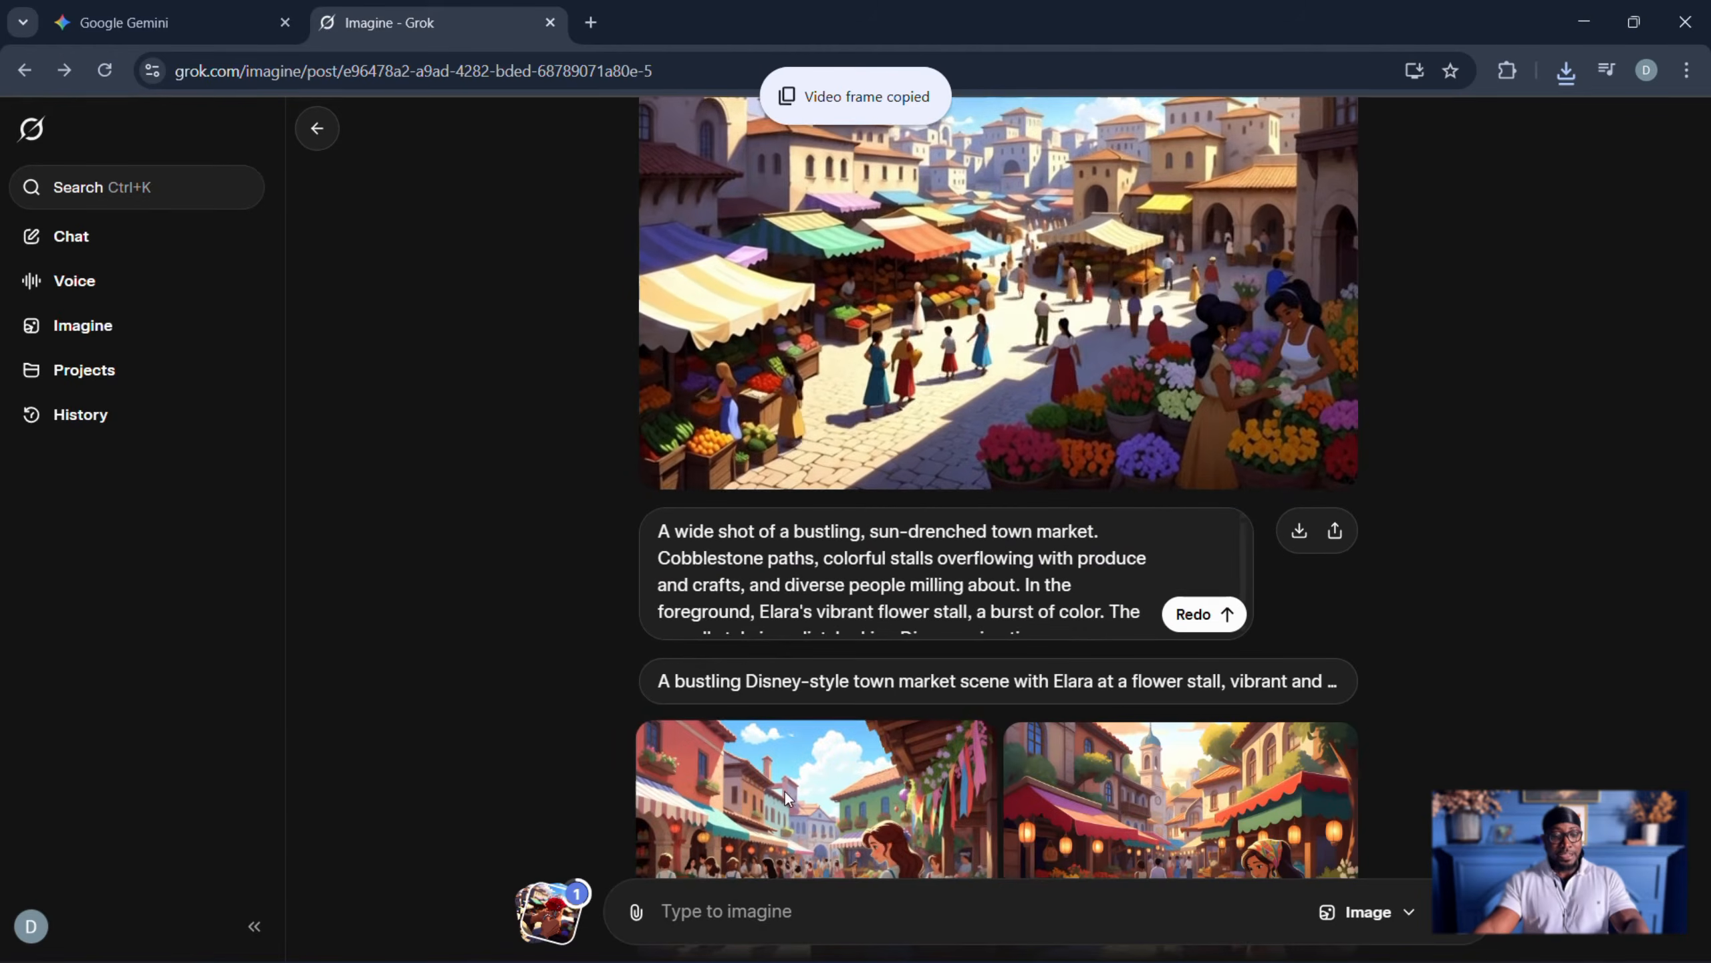
- Paste the copied frame of Liam at the stall into Grok Imagine's prompt
{"action": "right_click", "coordinate": [723, 914]}
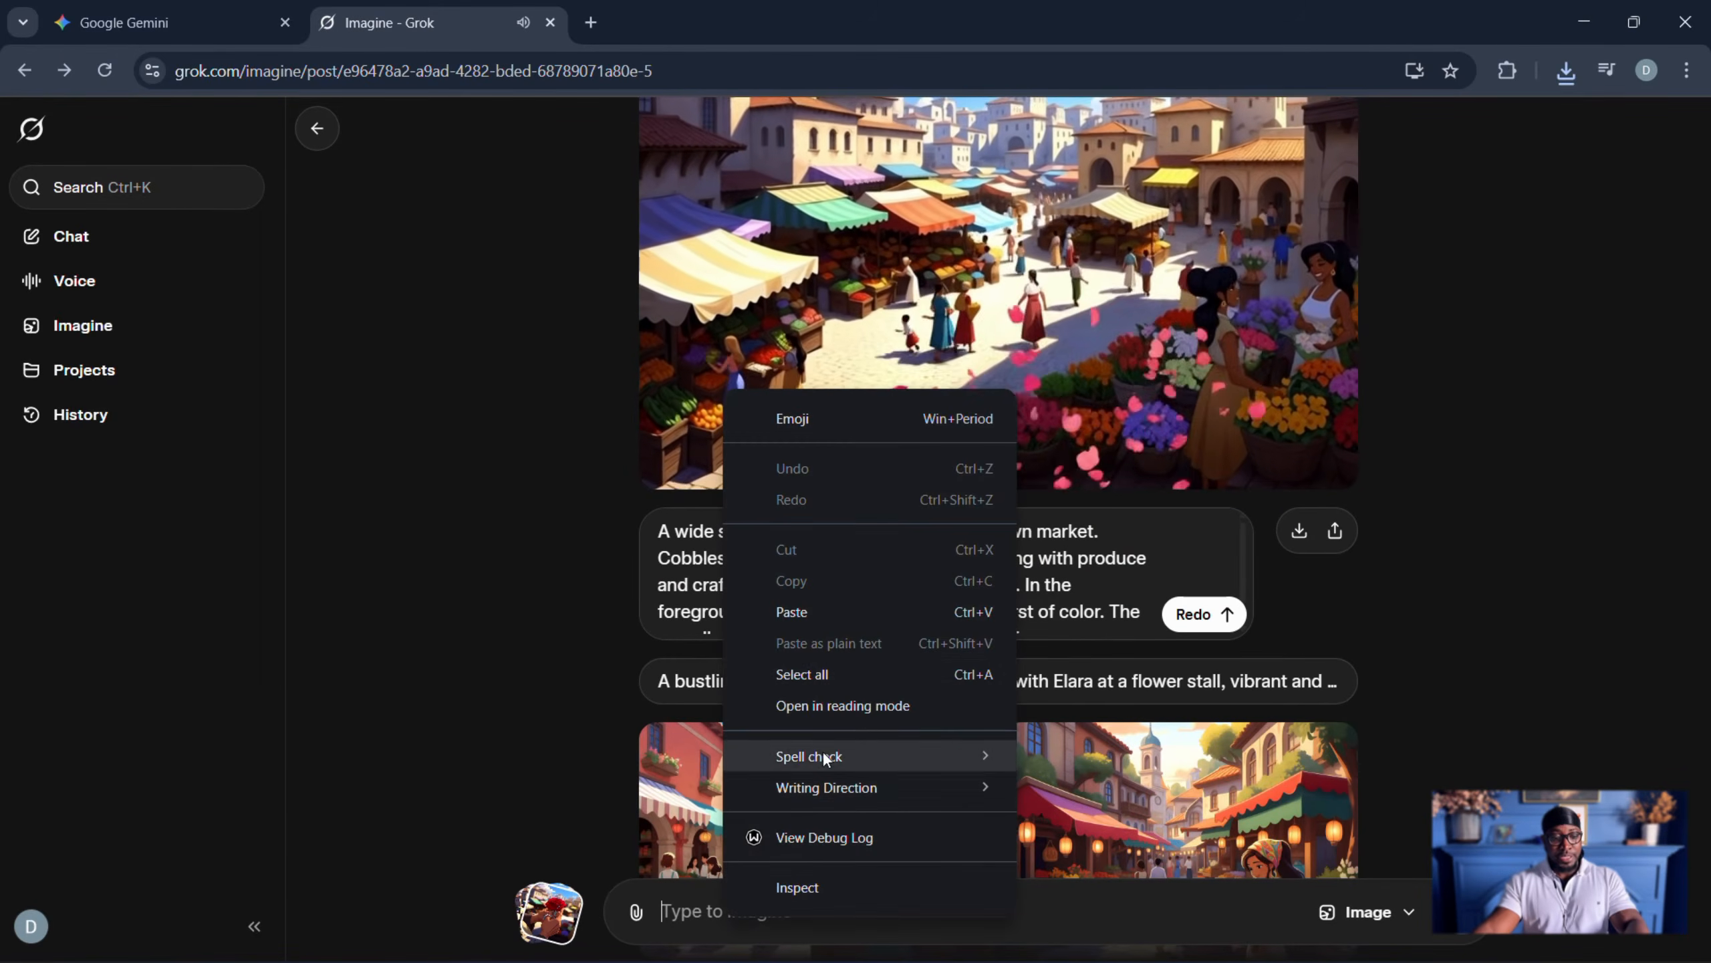
{"action": "left_click", "coordinate": [794, 613]}
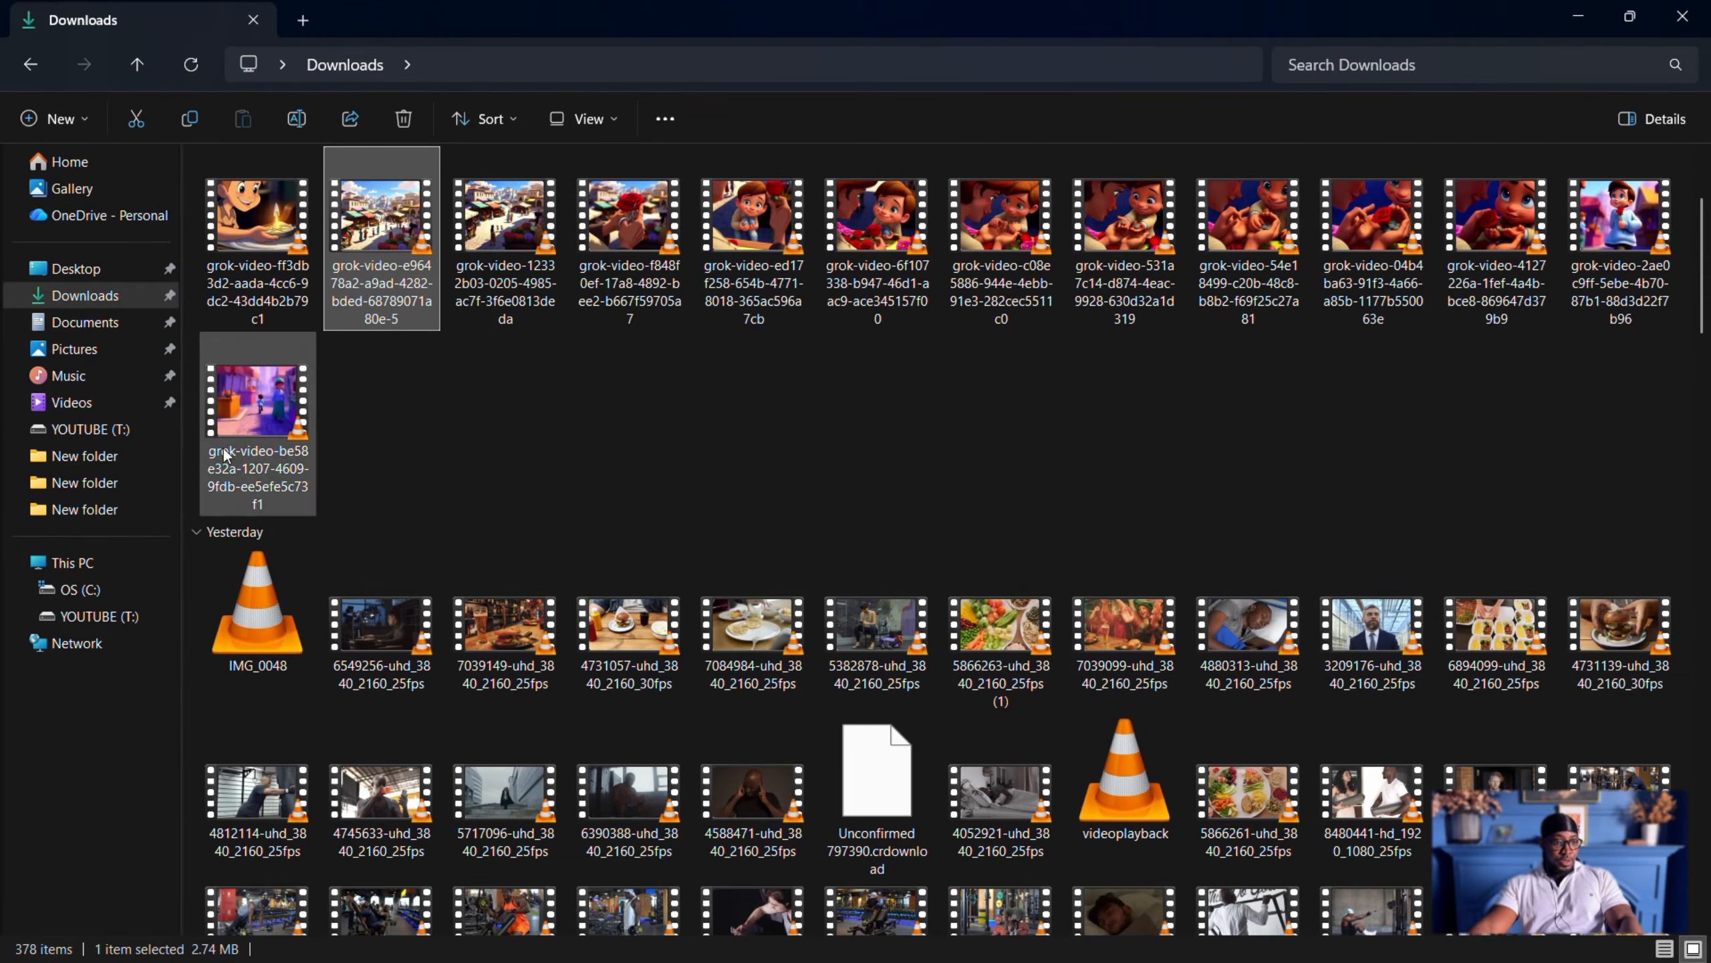
- Import the 12 downloaded Grok videos into a new CapCut project and place them all on the timeline
{"action": "left_click", "coordinate": [230, 427], "text": "shift"}
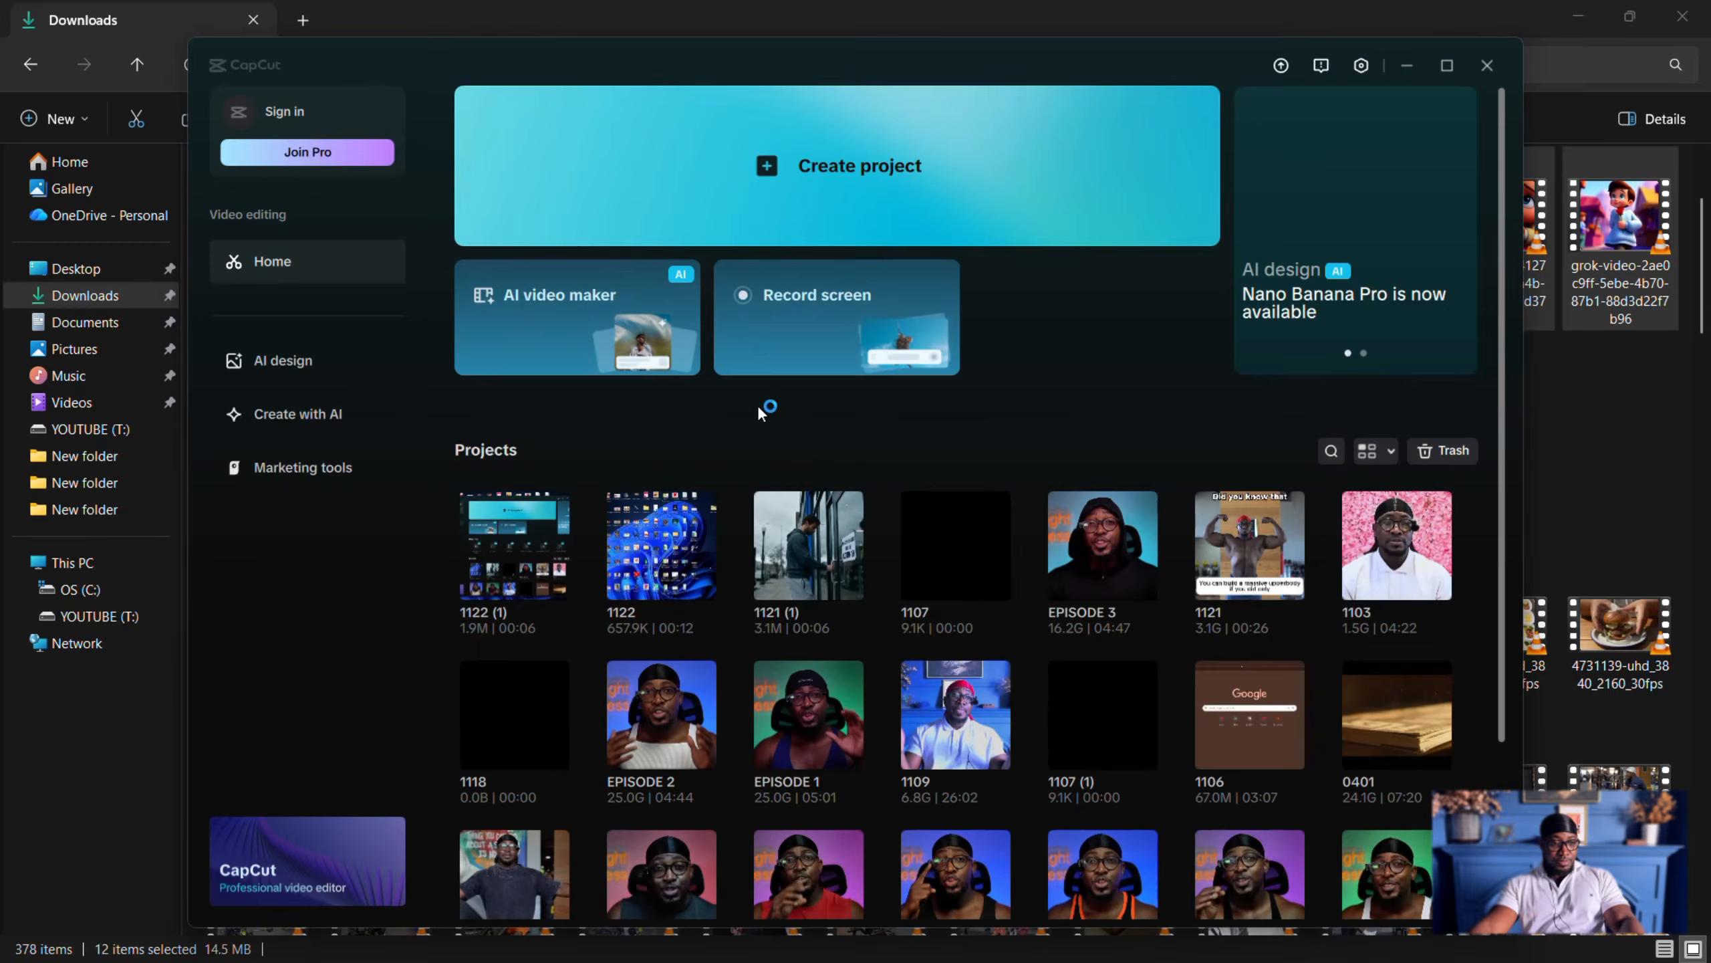
{"action": "left_click", "coordinate": [682, 195]}
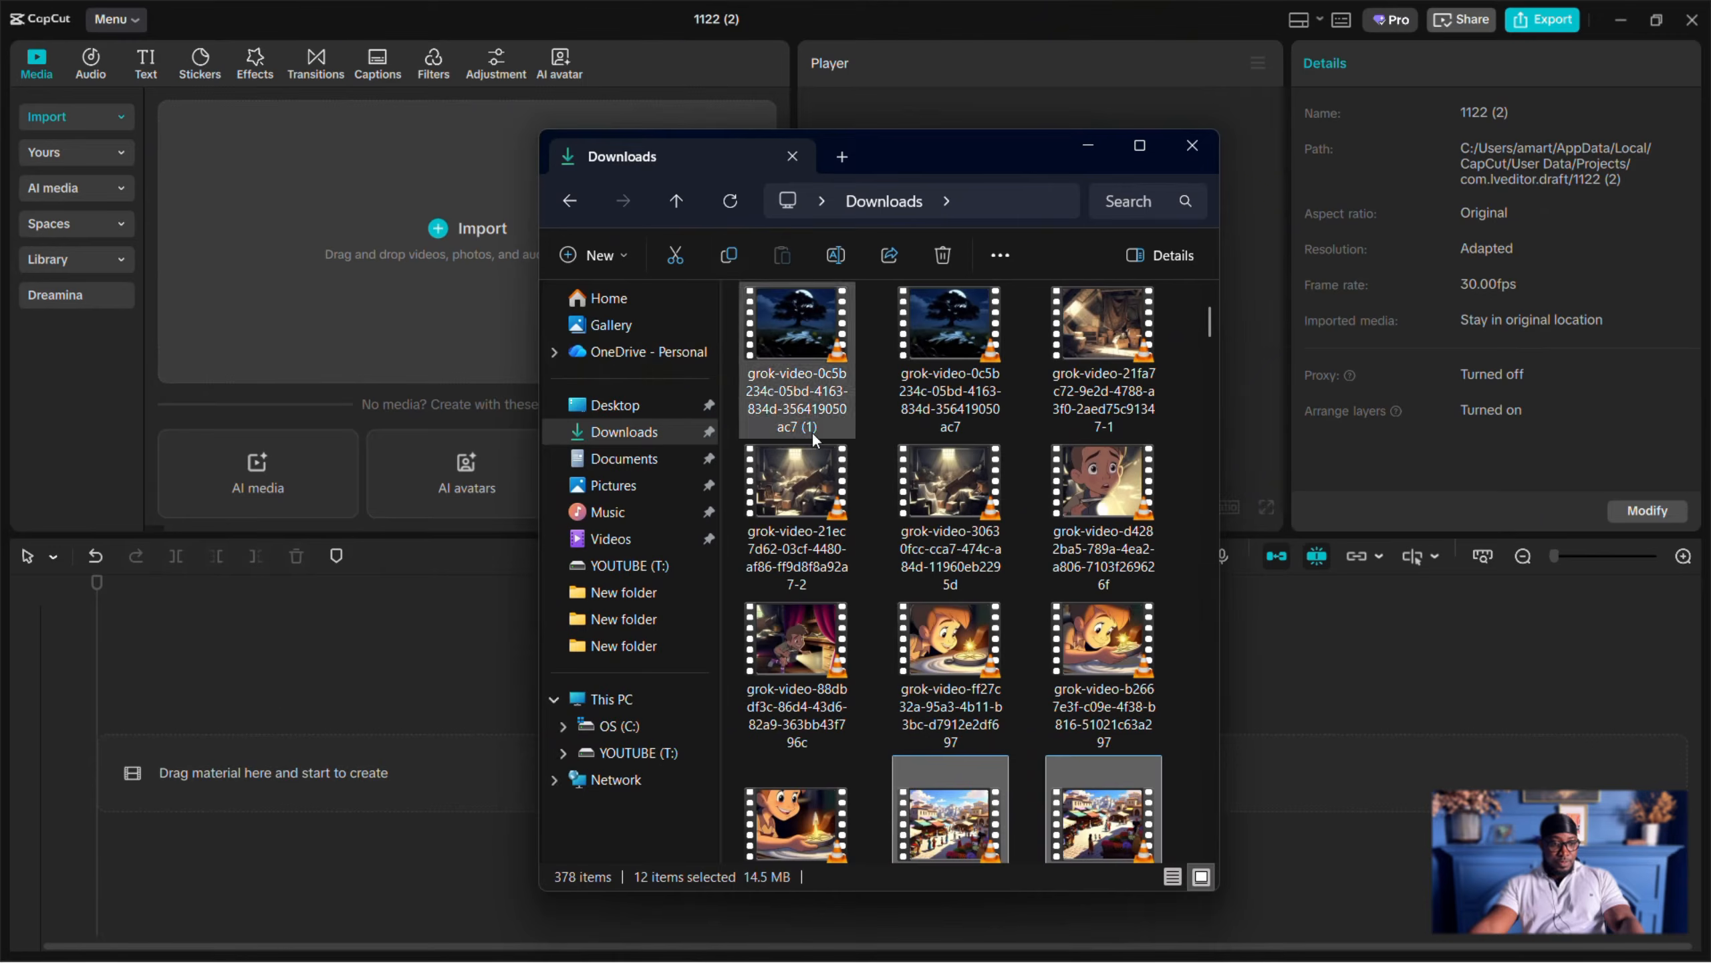
{"action": "left_click_drag", "start_coordinate": [945, 815], "coordinate": [329, 309]}
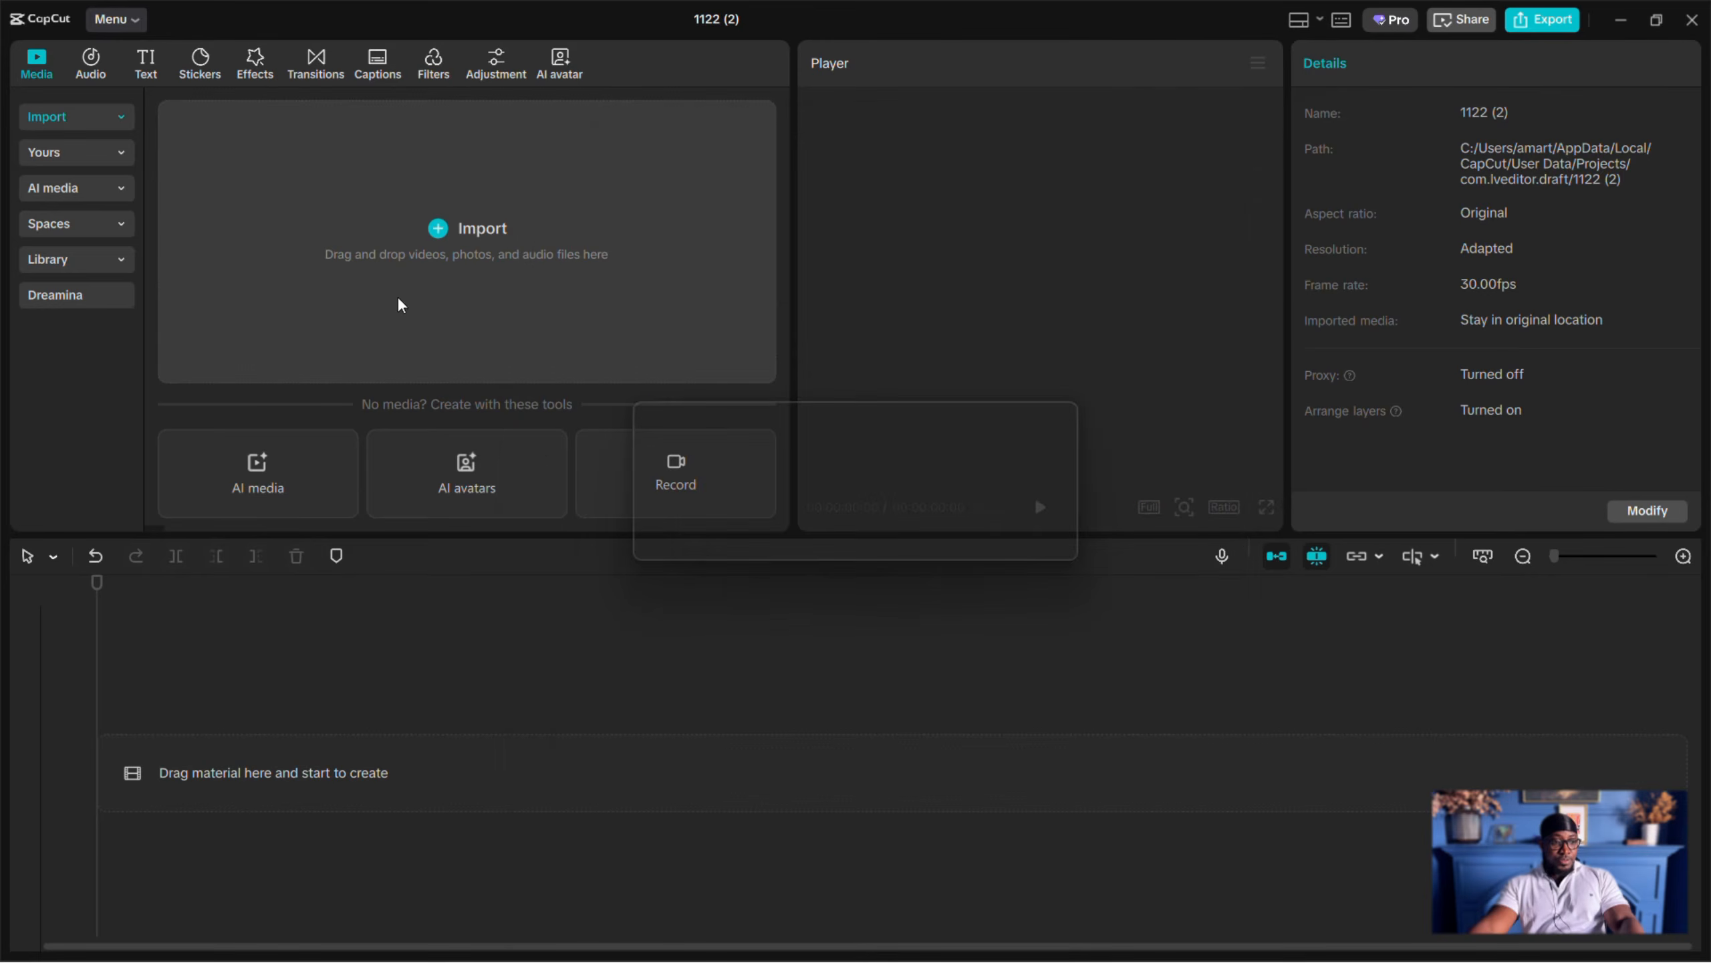
{"action": "left_click_drag", "start_coordinate": [250, 206], "coordinate": [263, 743]}
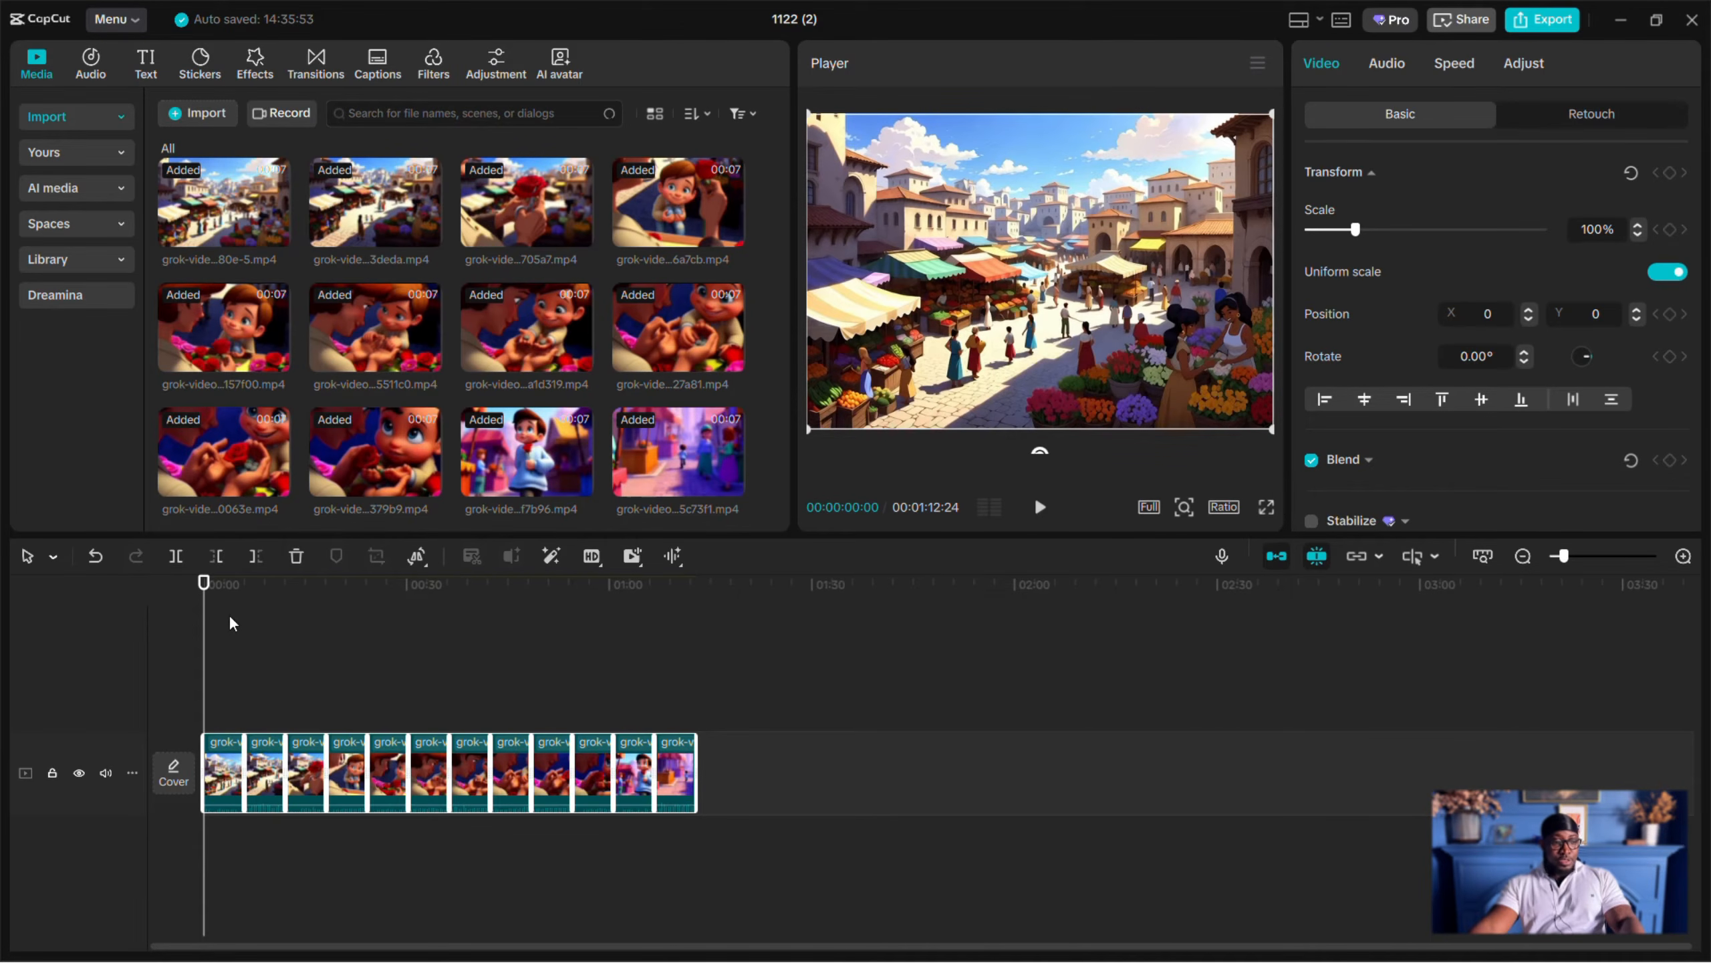
- Mute all 12 timeline clips by lowering their volume to -∞ dB, playing the sequence before and after the change
{"action": "key", "text": "space"}
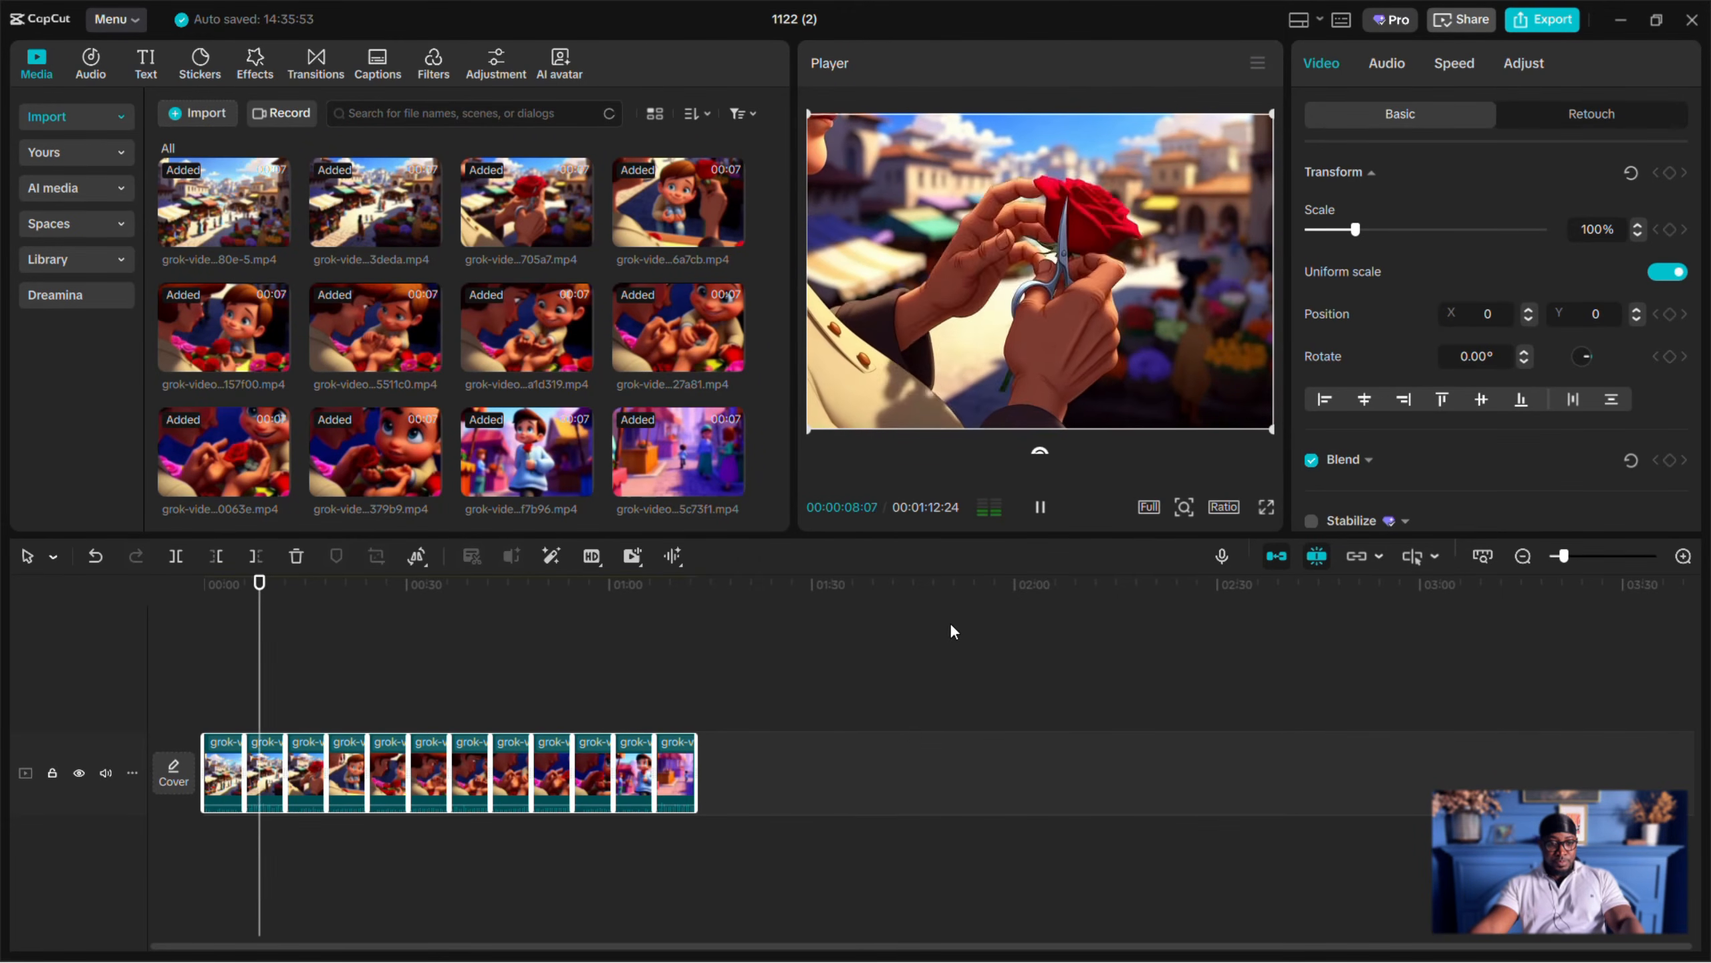
{"action": "key", "text": "space"}
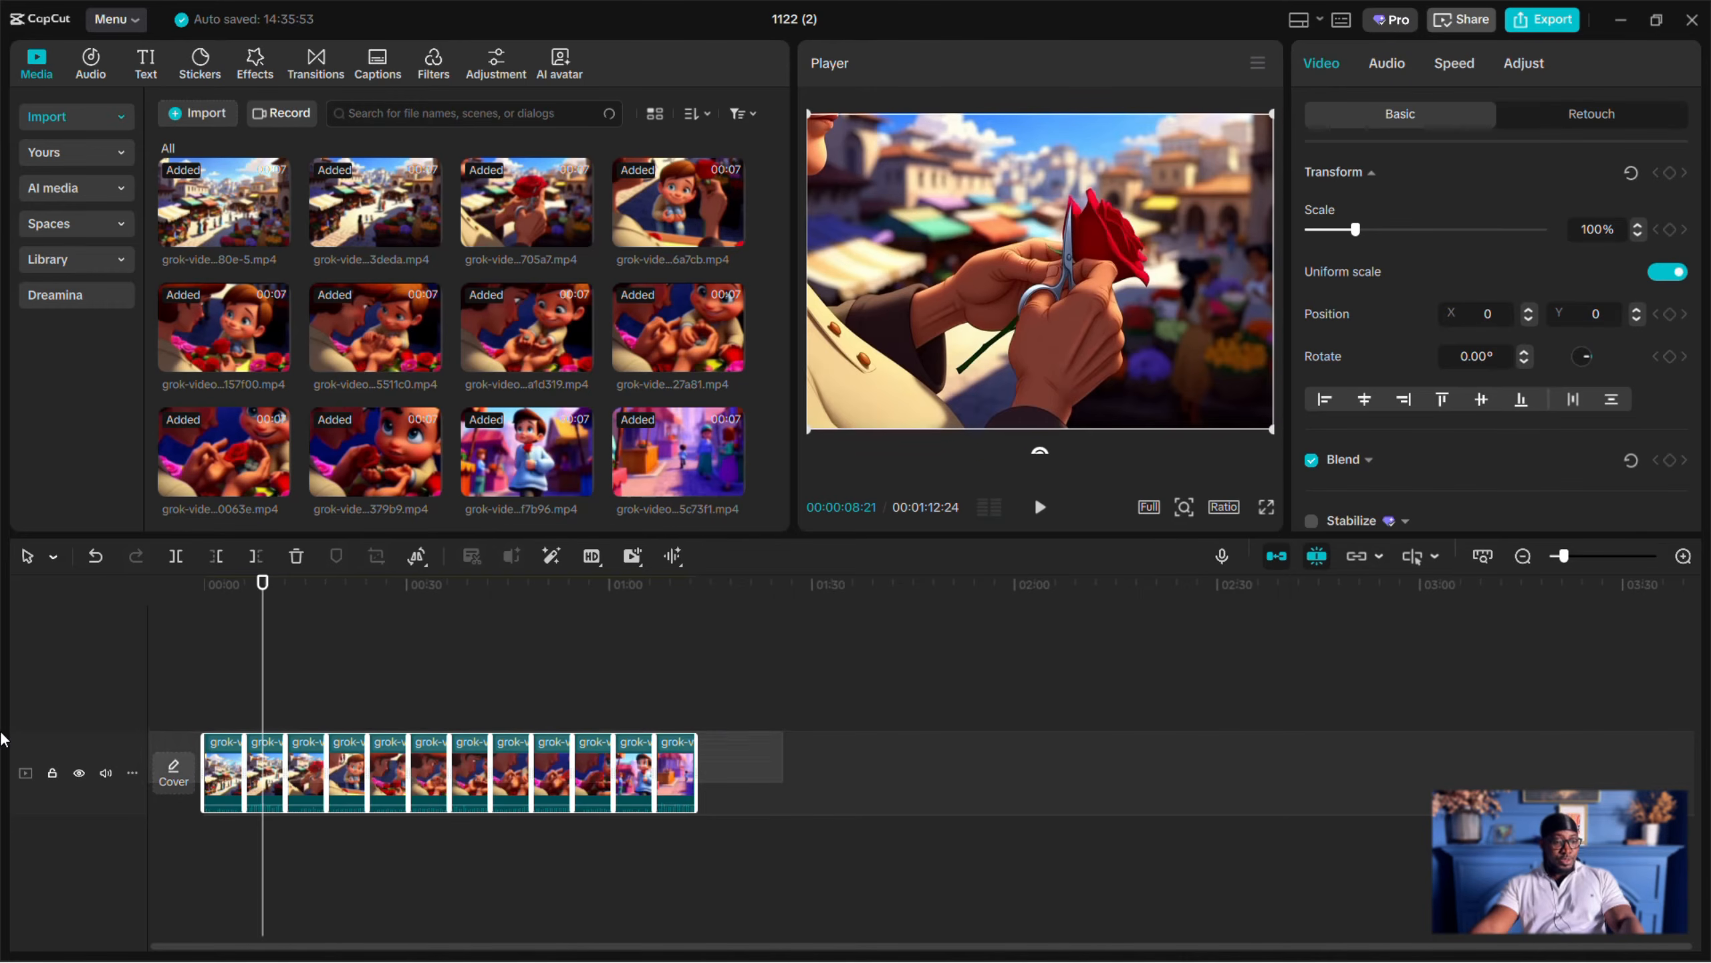
{"action": "left_click", "coordinate": [1386, 64]}
{"action": "left_click_drag", "start_coordinate": [1484, 230], "coordinate": [1307, 230]}
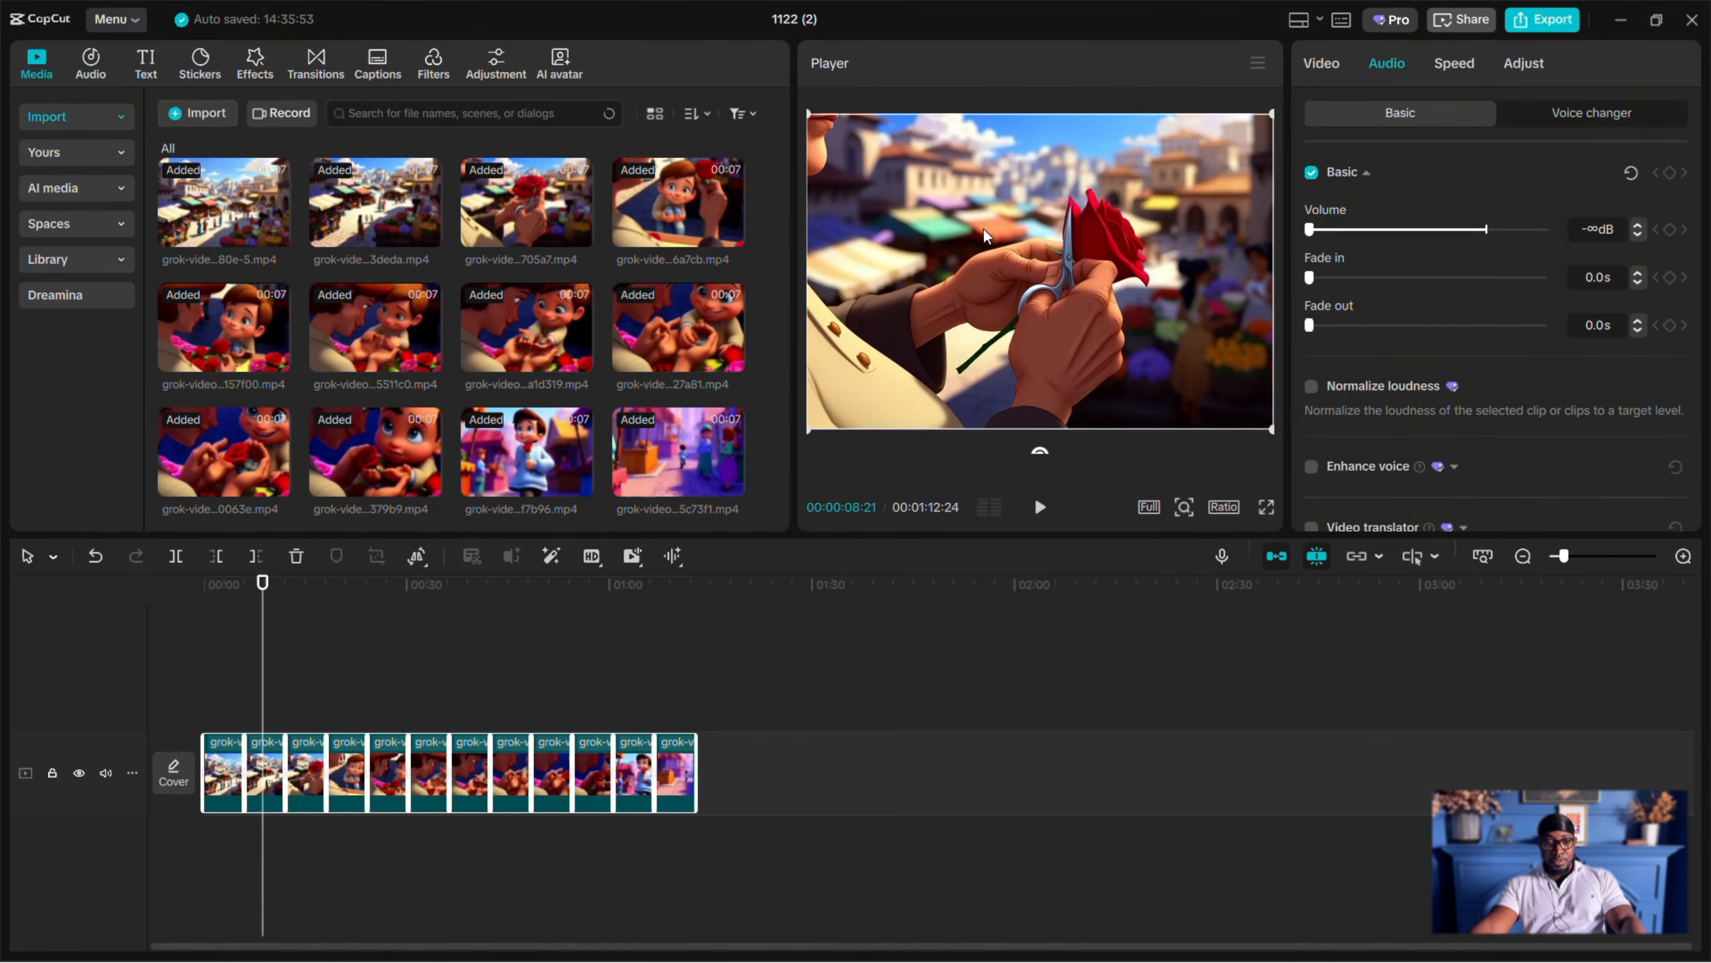
{"action": "key", "text": "space"}
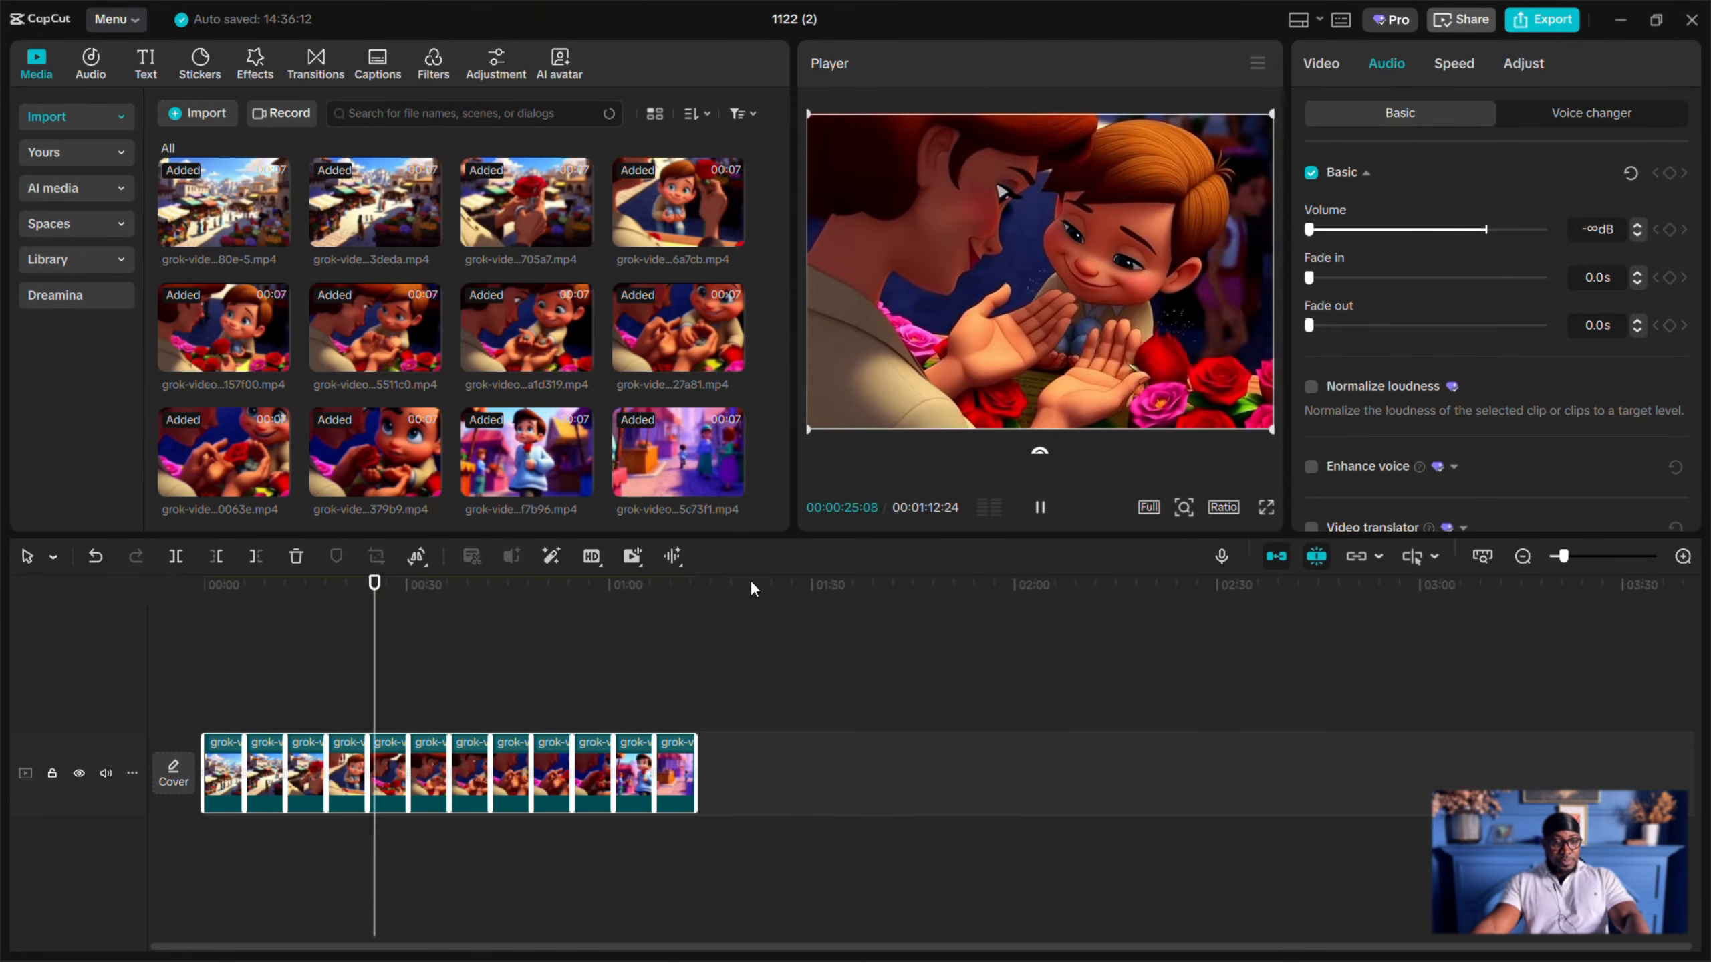
{"action": "key", "text": "space"}
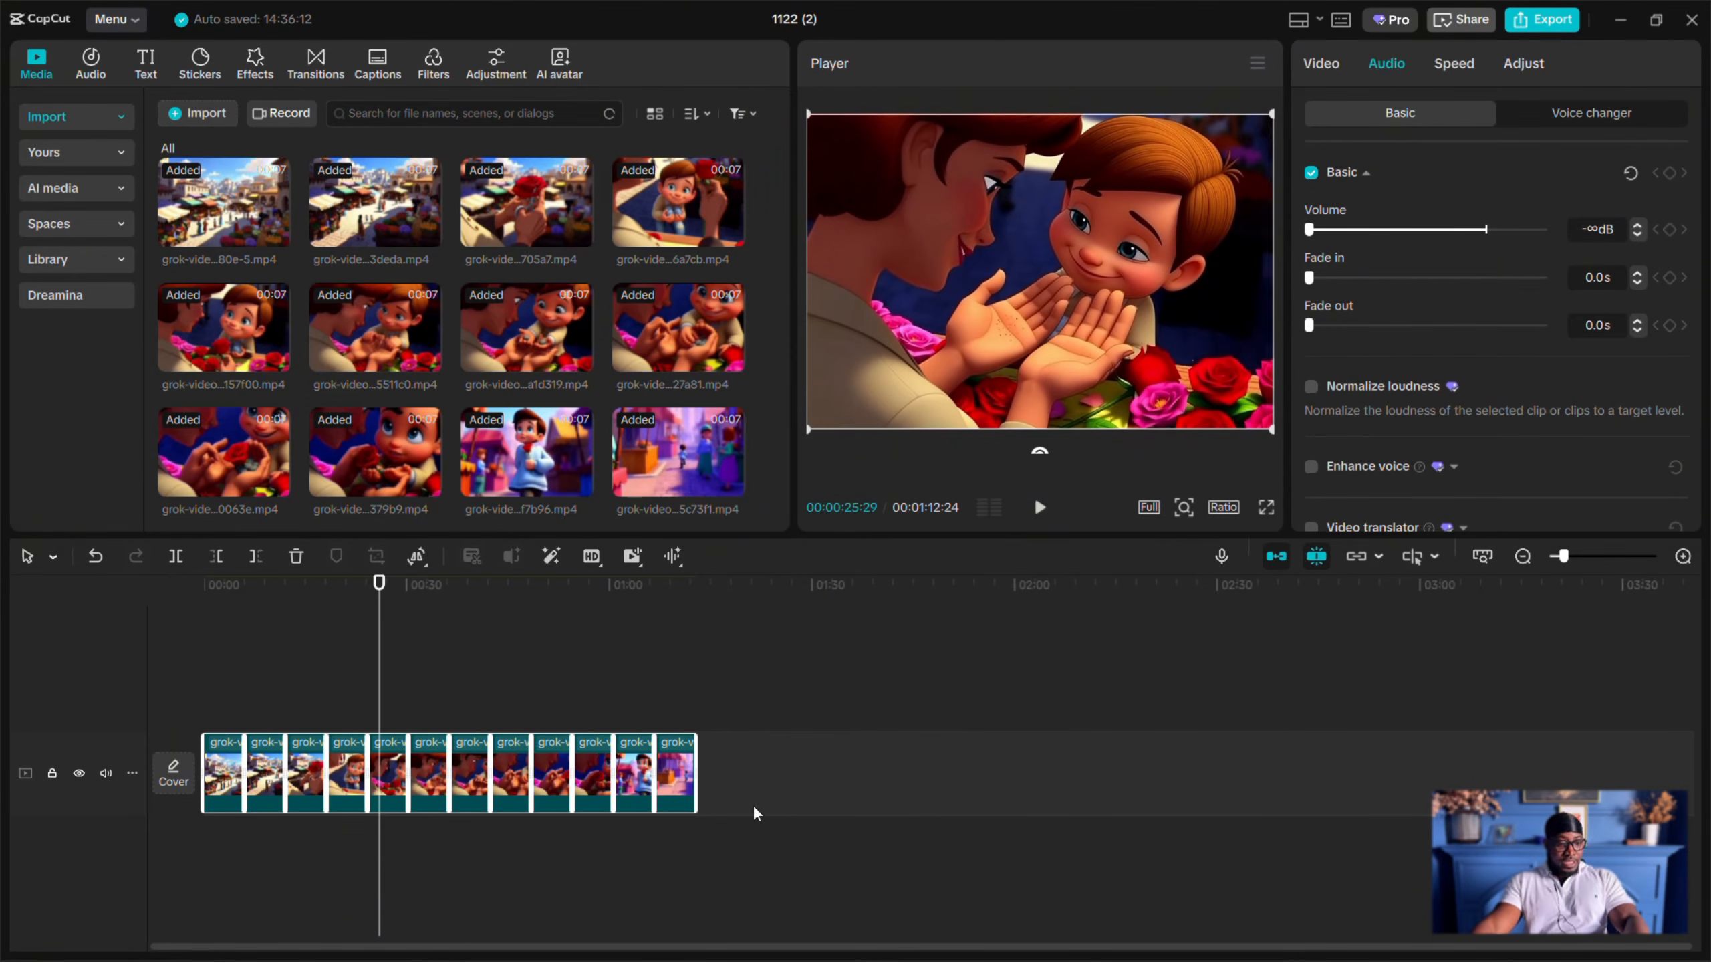
- Switch to the browser, open Google AI Studio in a new tab, and set Gemini text to speech to single-speaker audio
{"action": "left_click", "coordinate": [1620, 20]}
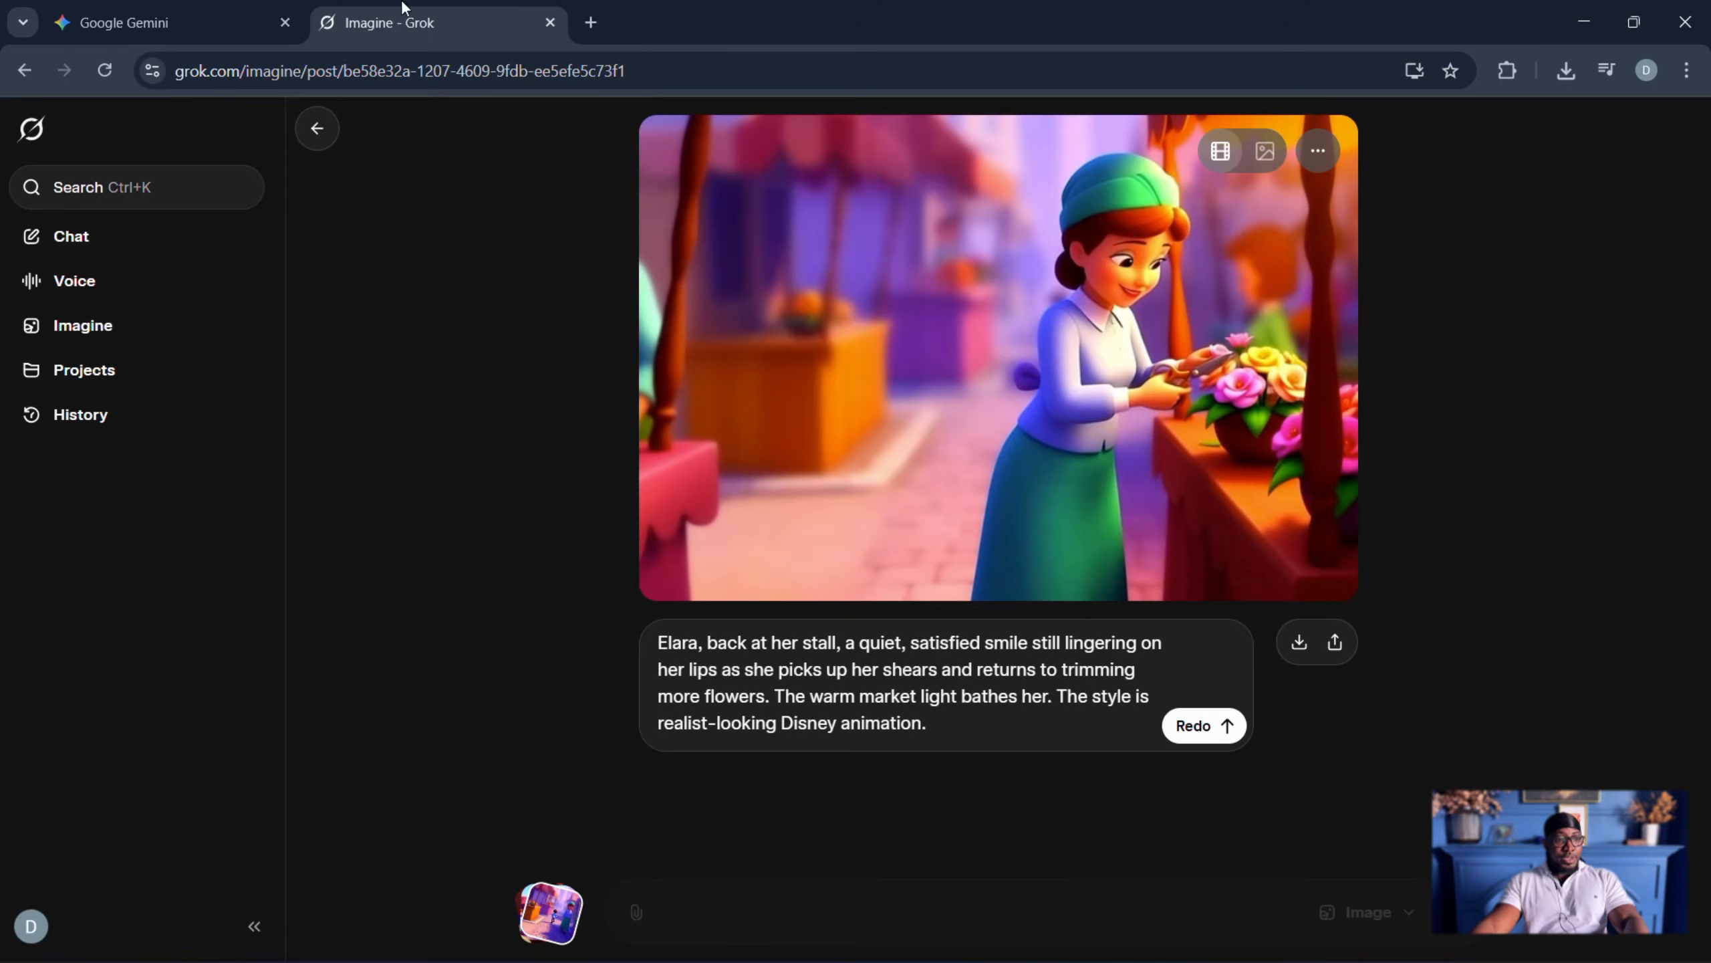
{"action": "left_click", "coordinate": [591, 22]}
{"action": "left_click", "coordinate": [585, 70]}
{"action": "type", "text": "g"}
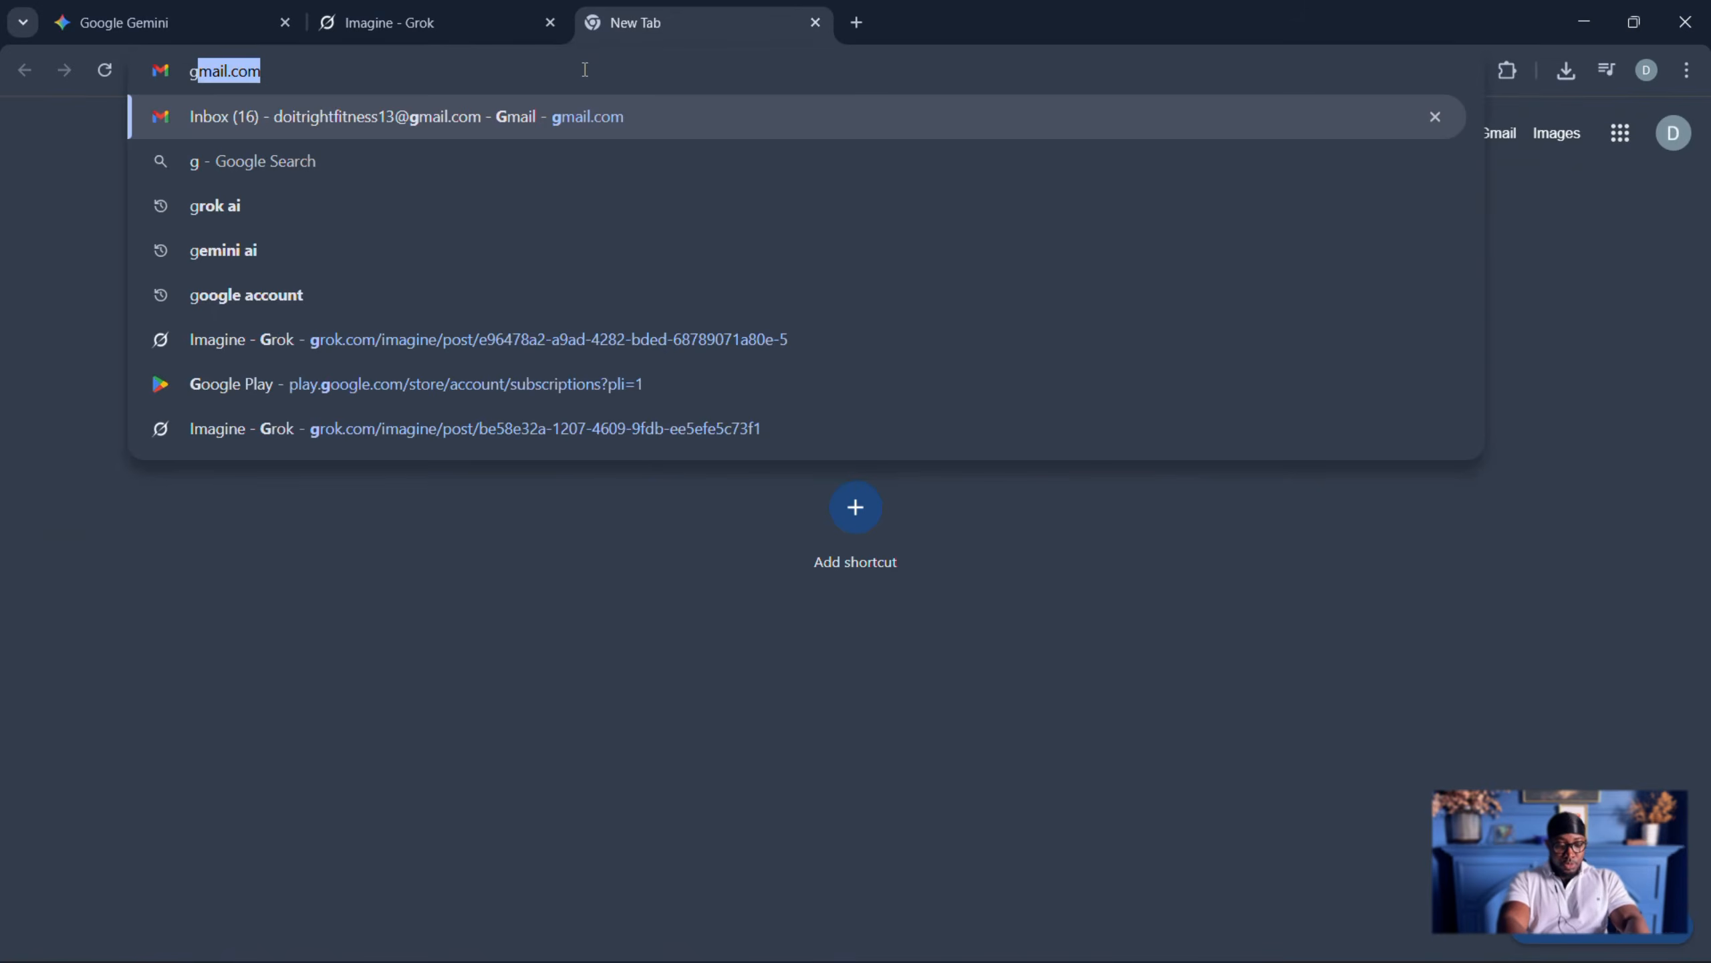
{"action": "type", "text": "oogle s"}
{"action": "key", "text": "BackSpace"}
{"action": "type", "text": "a"}
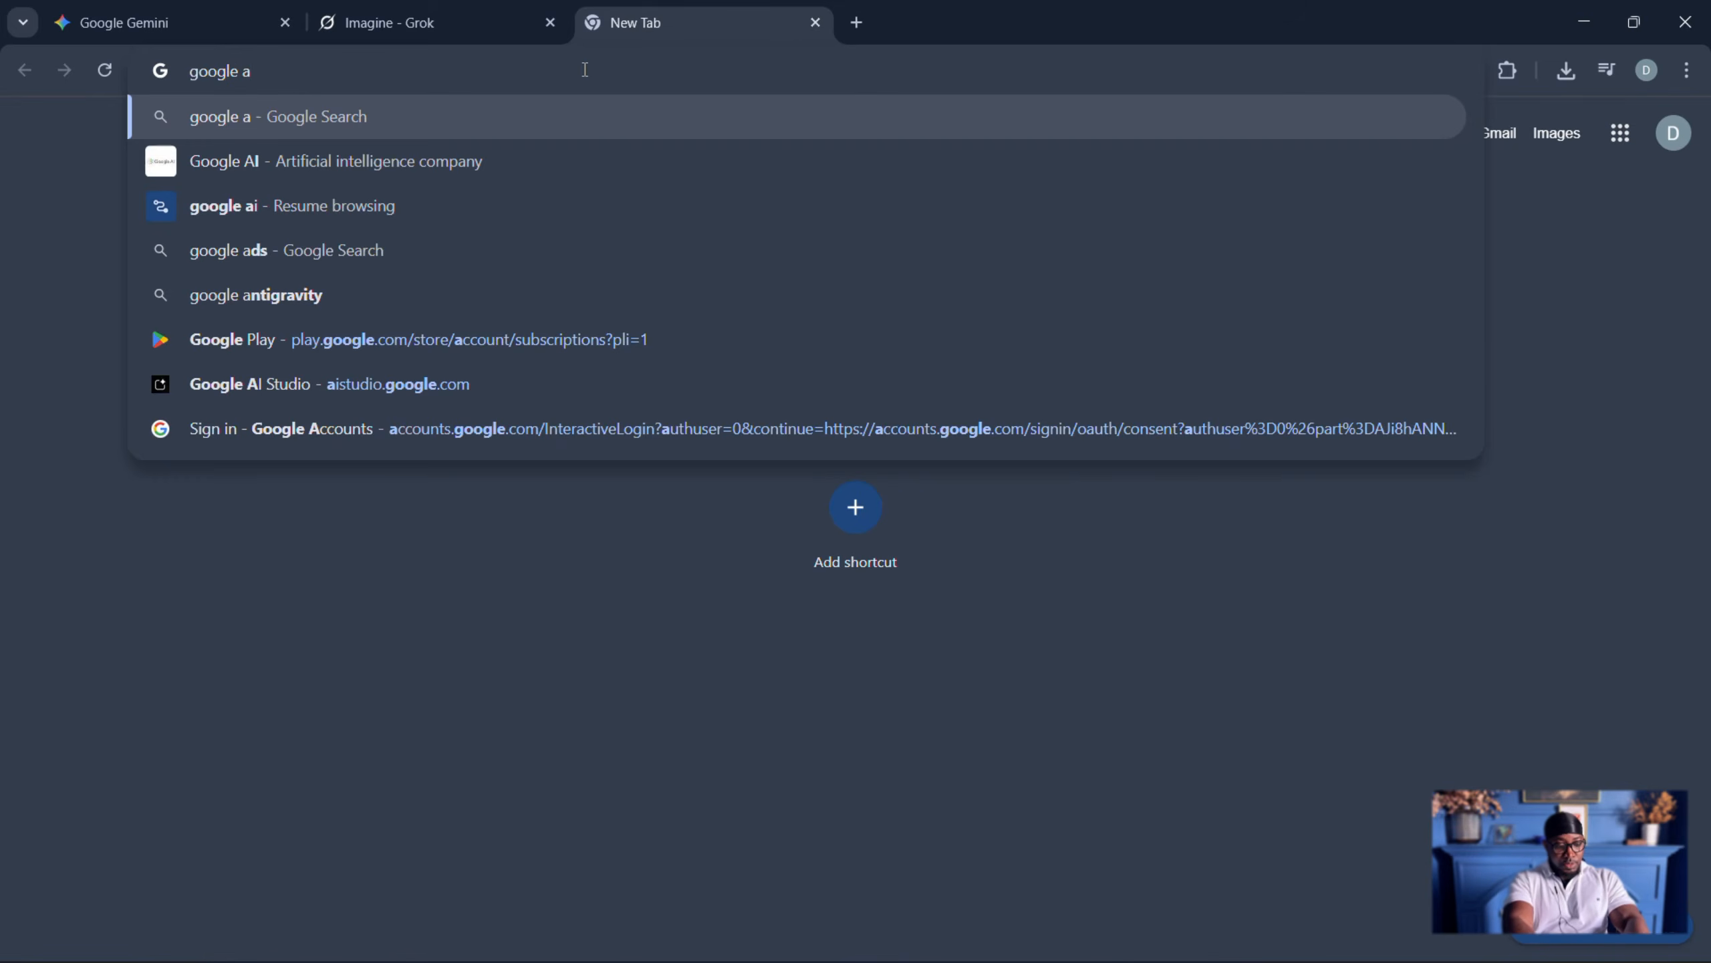
{"action": "type", "text": "i studio\\"}
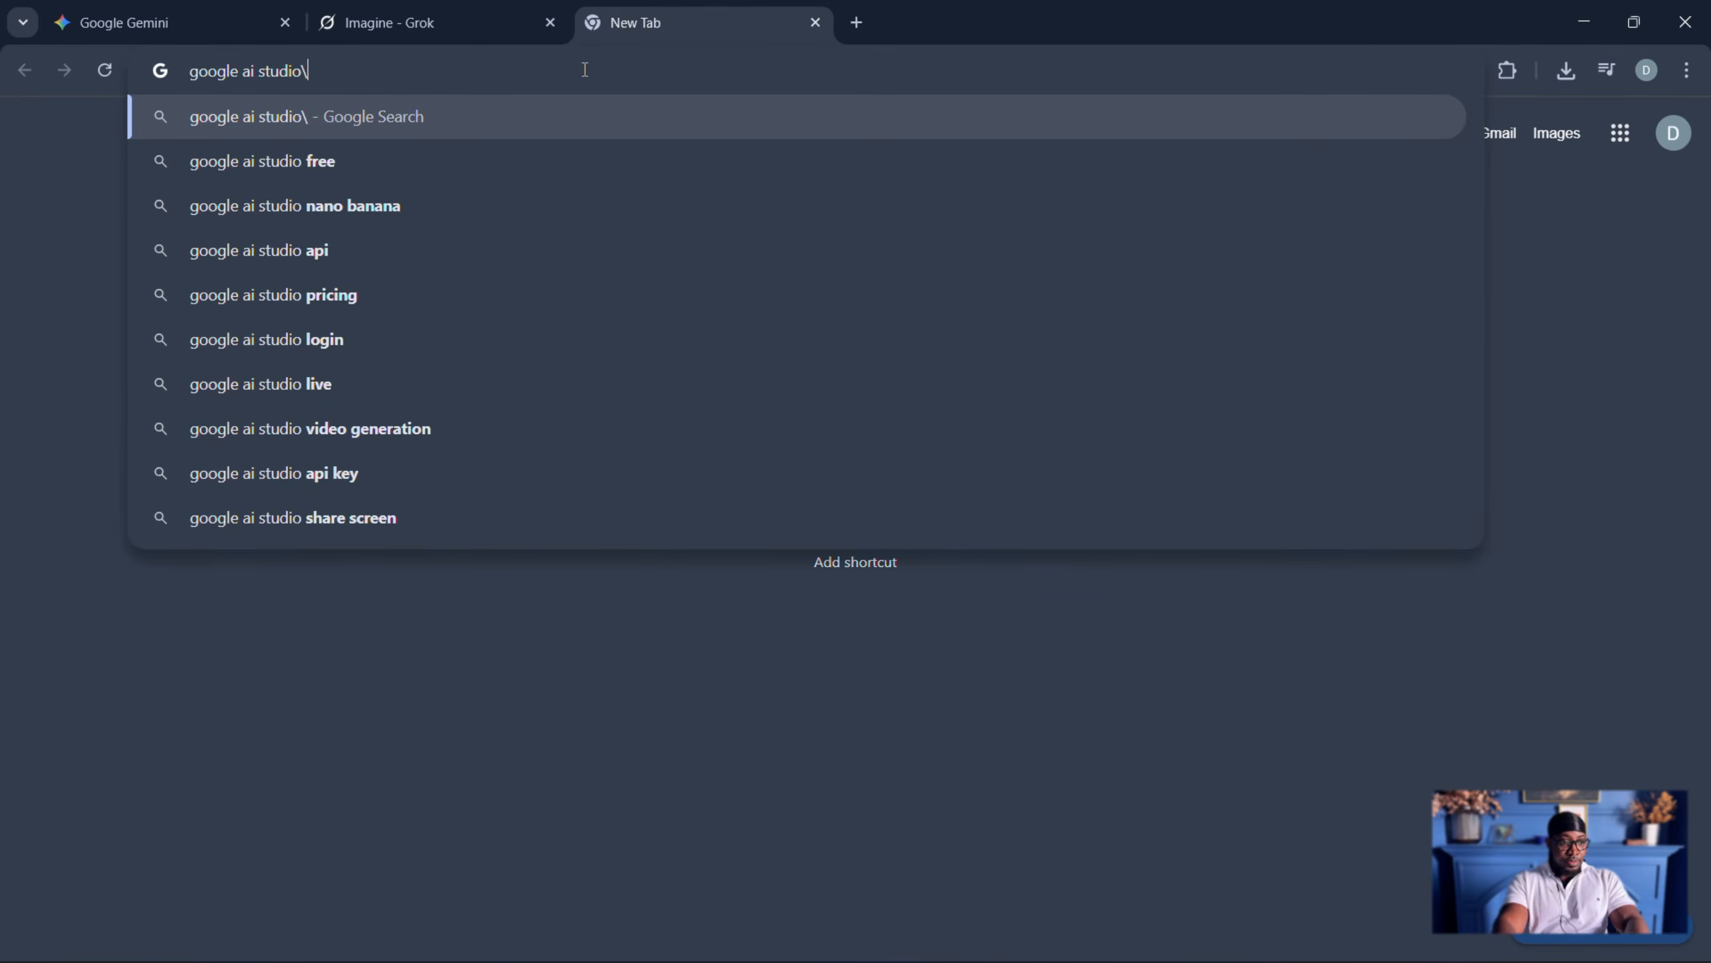
{"action": "key", "text": "BackSpace"}
{"action": "key", "text": "Return"}
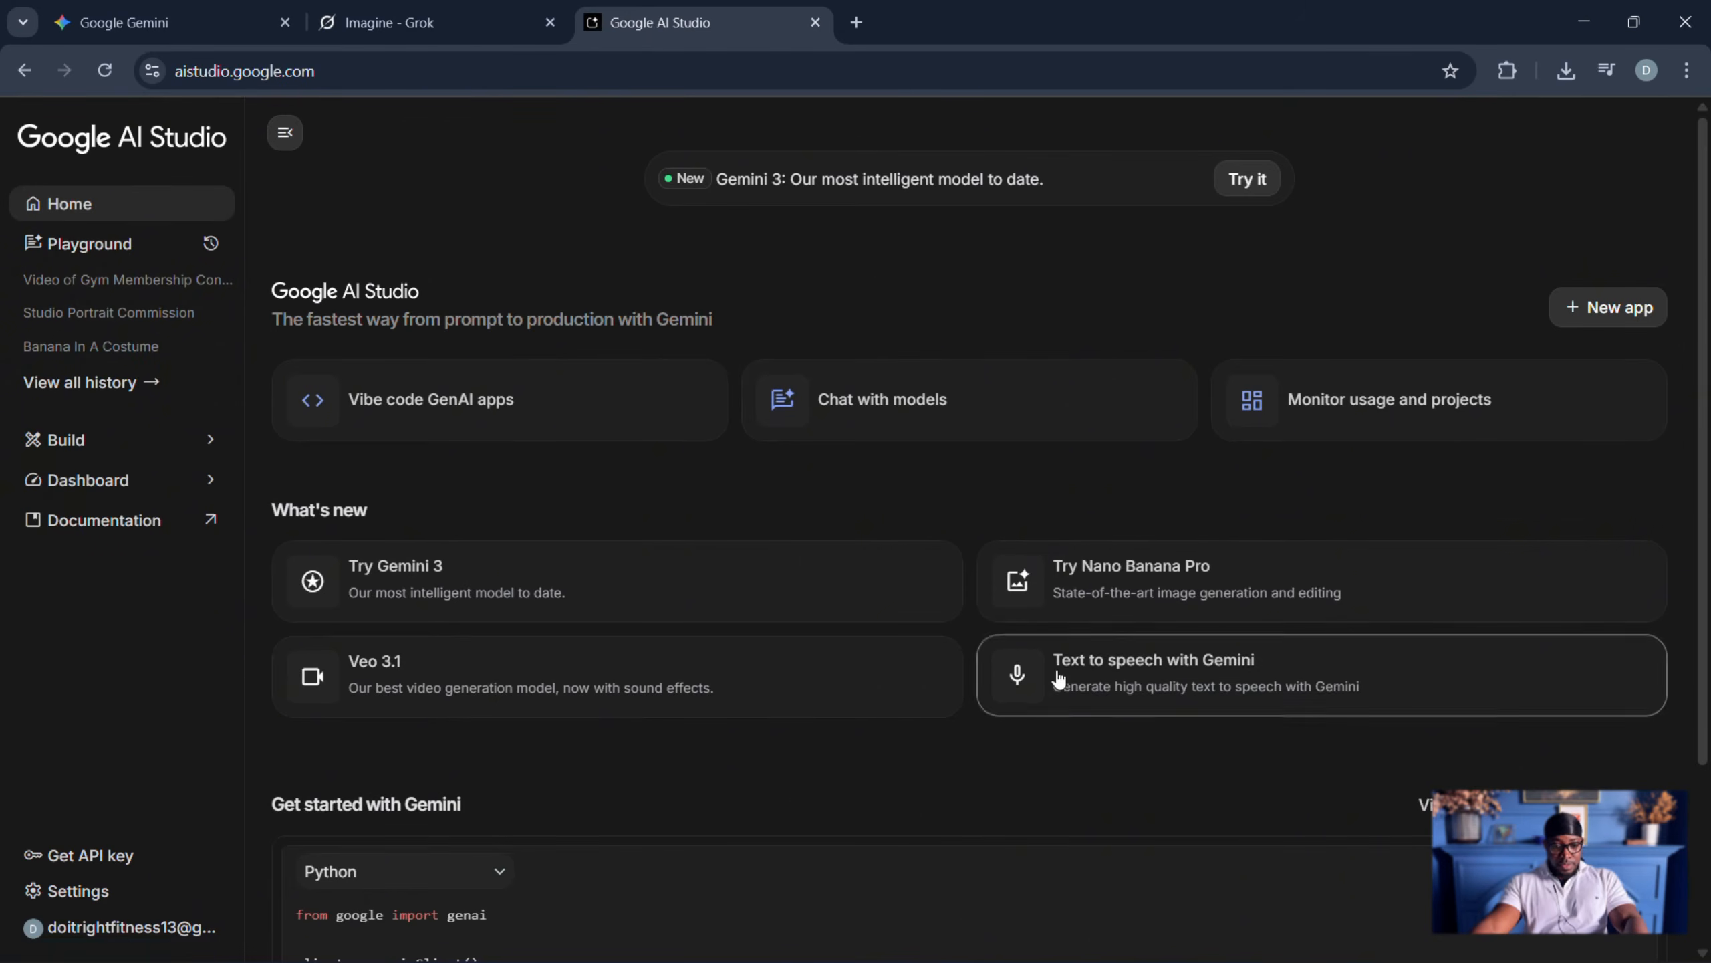
{"action": "left_click", "coordinate": [1182, 683]}
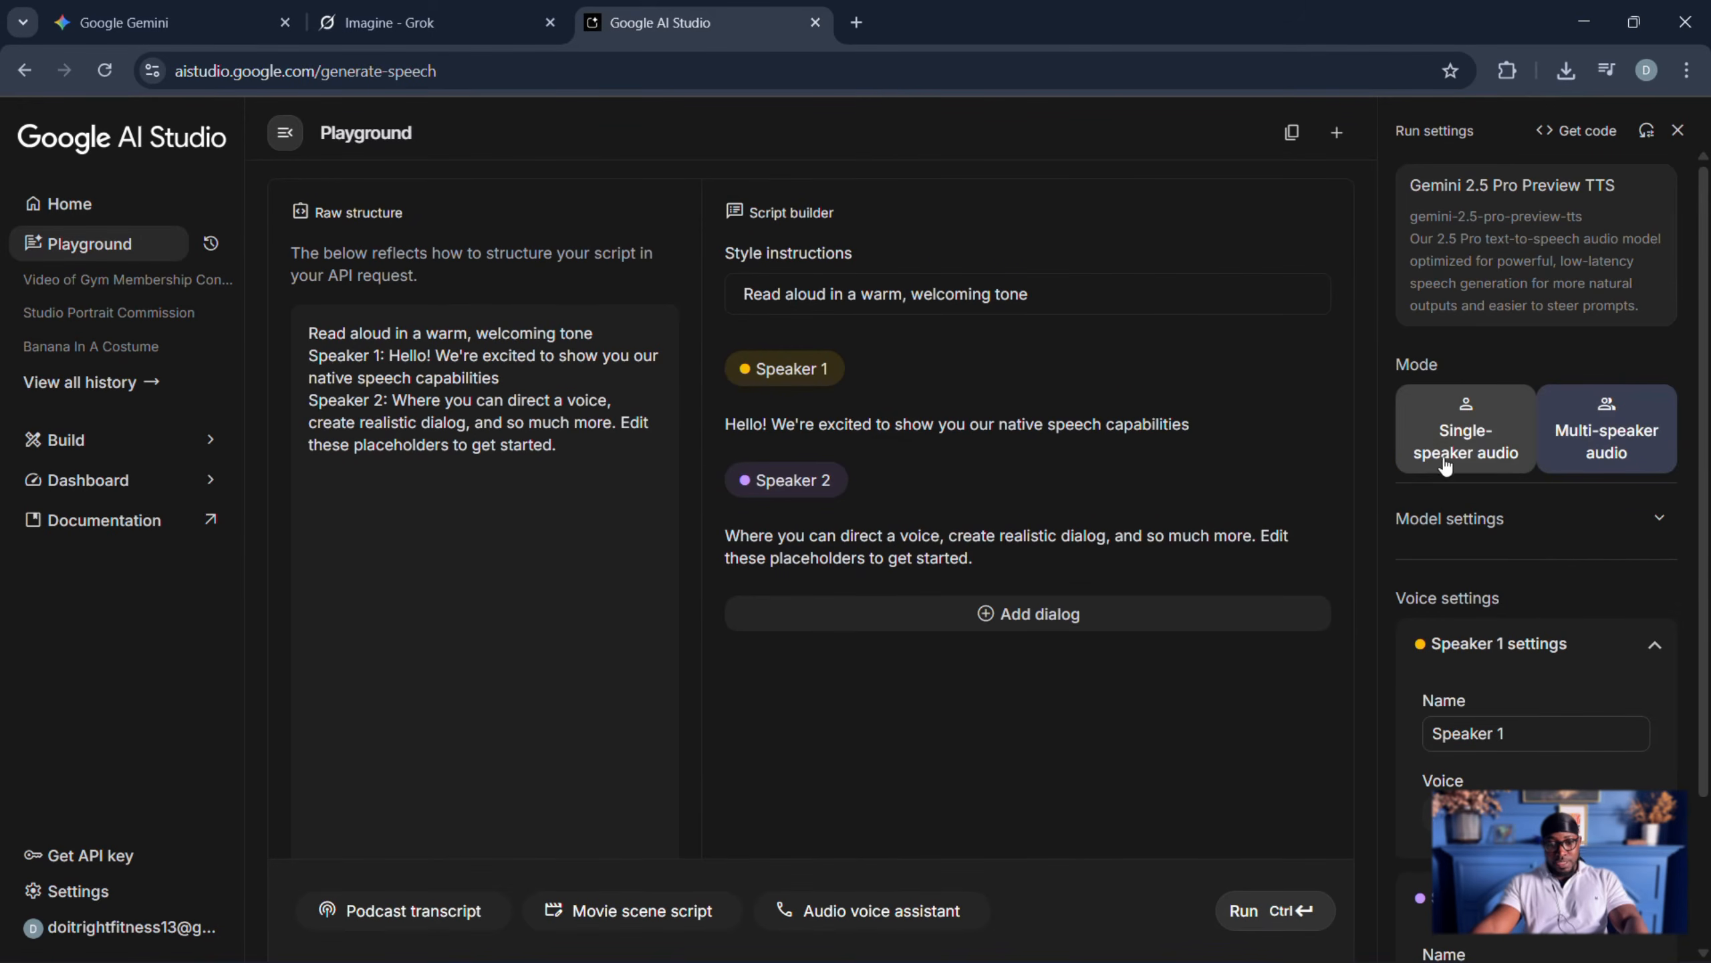
{"action": "left_click", "coordinate": [1485, 445]}
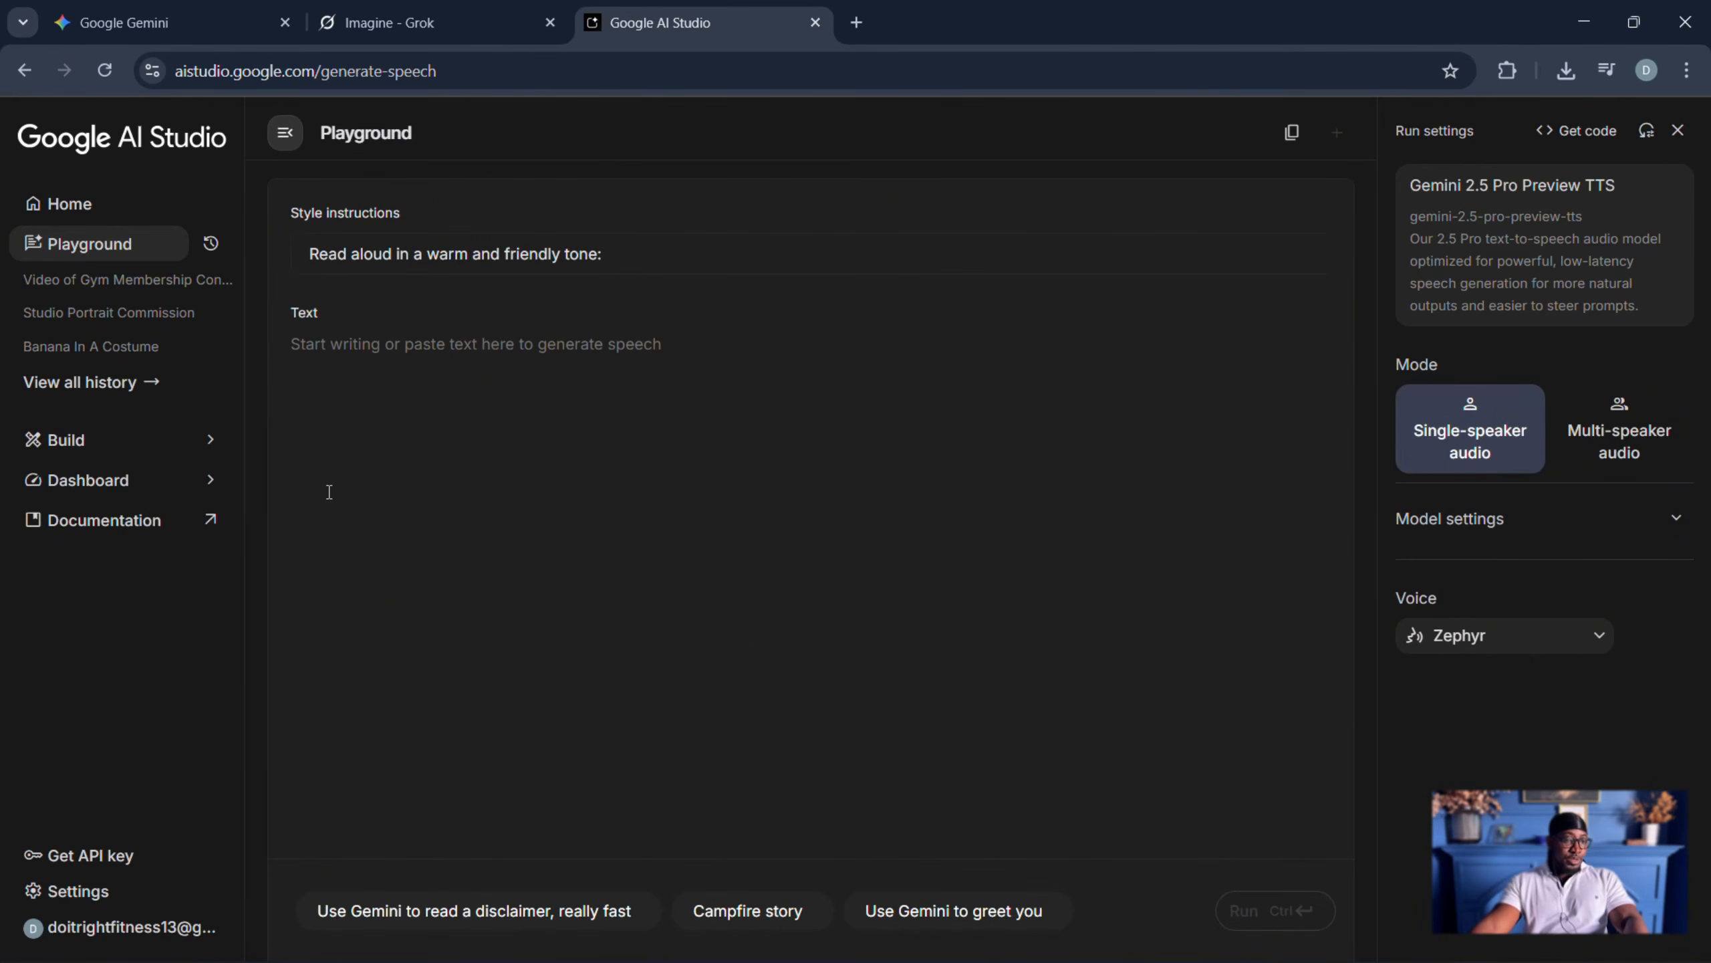
- Copy the story's scene text up to the final "(snip, snip)" from the Gemini chat and paste it as the speech text in Google AI Studio
{"action": "left_click", "coordinate": [166, 30]}
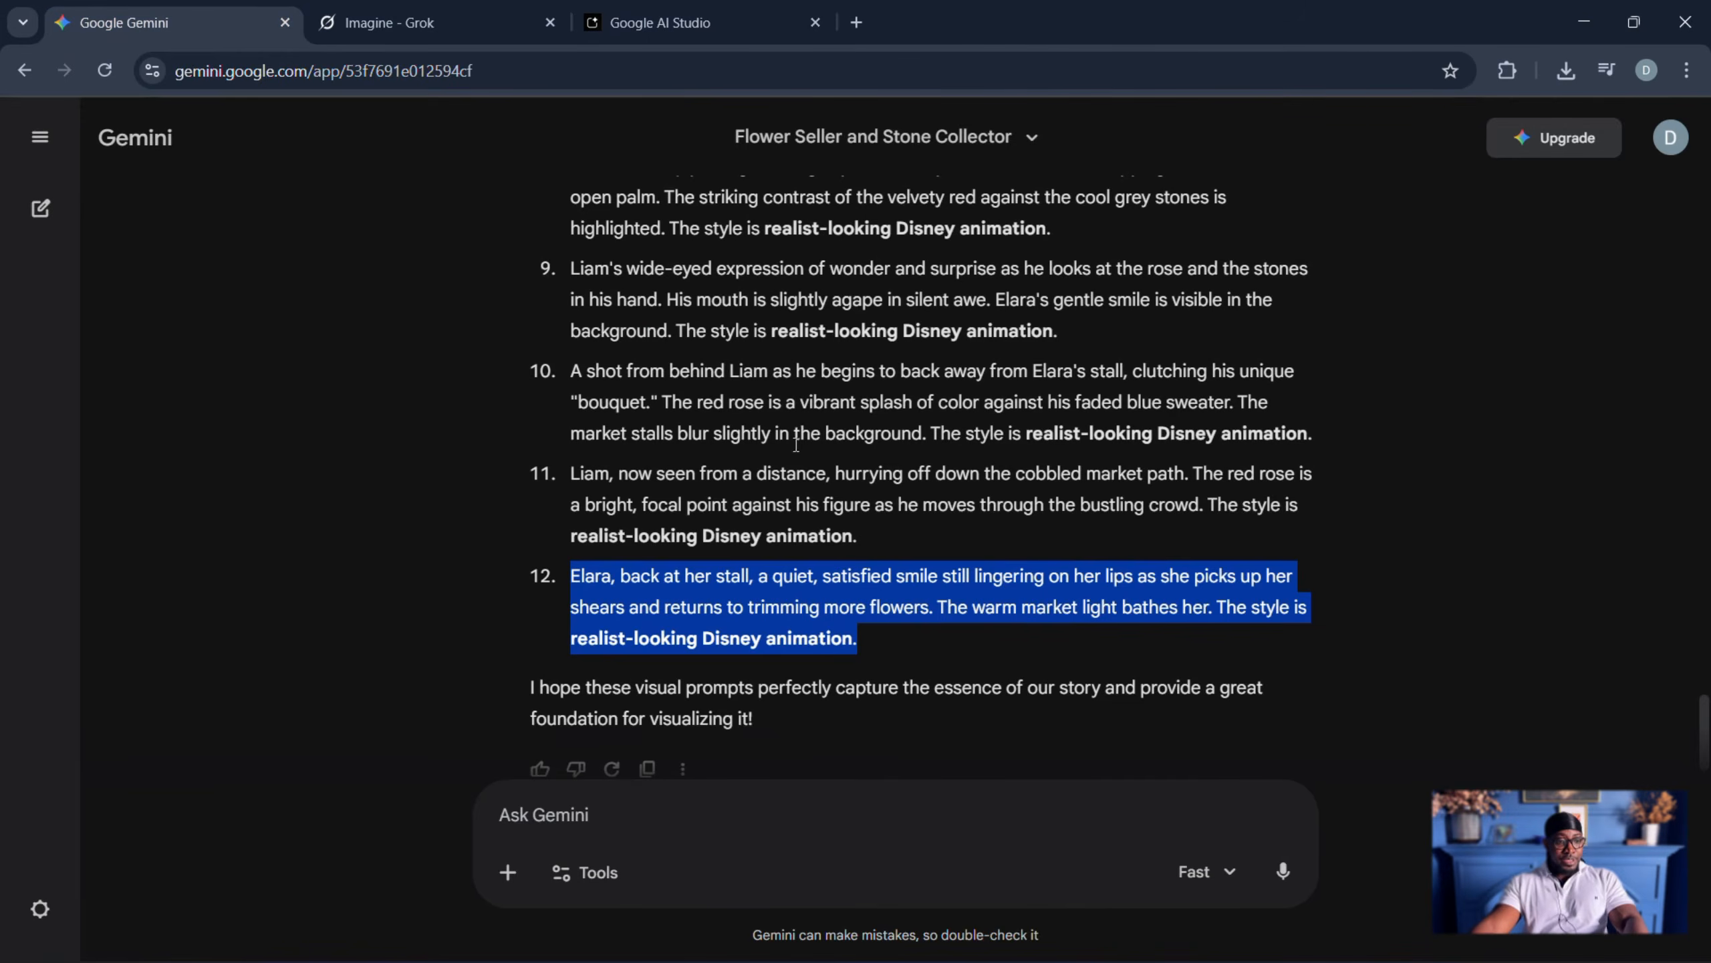
{"action": "scroll", "coordinate": [791, 446], "scroll_direction": "up", "scroll_amount": 15}
{"action": "scroll", "coordinate": [793, 450], "scroll_direction": "up", "scroll_amount": 20}
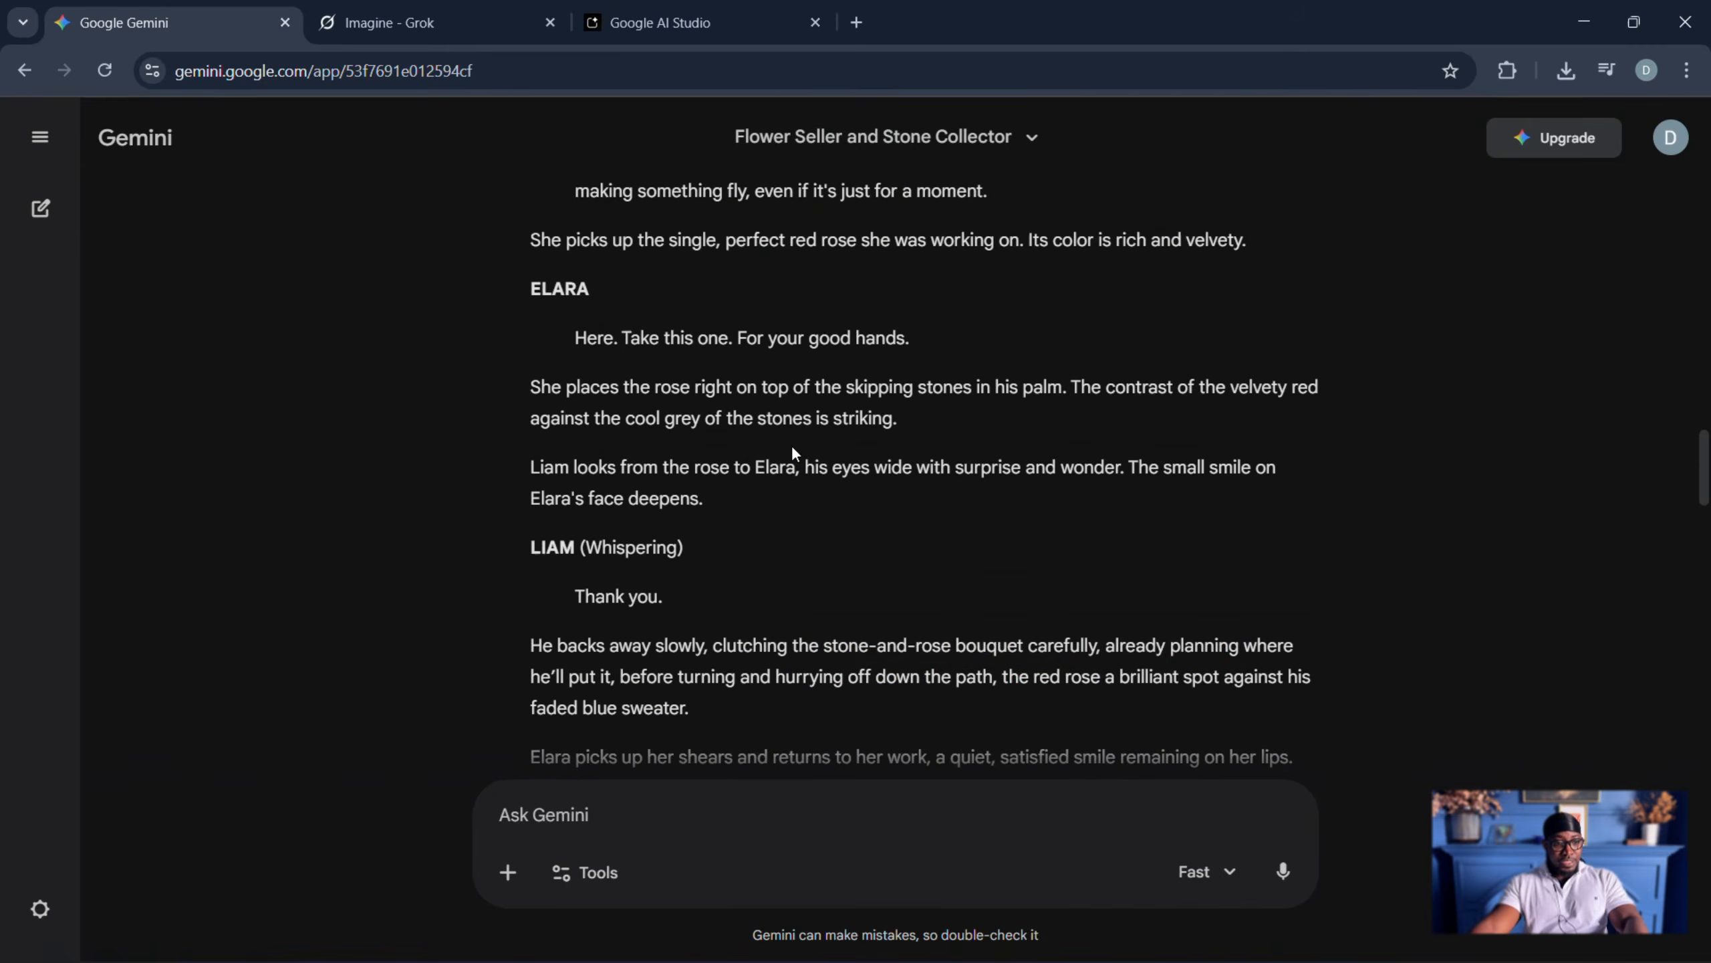
{"action": "scroll", "coordinate": [793, 453], "scroll_direction": "up", "scroll_amount": 1}
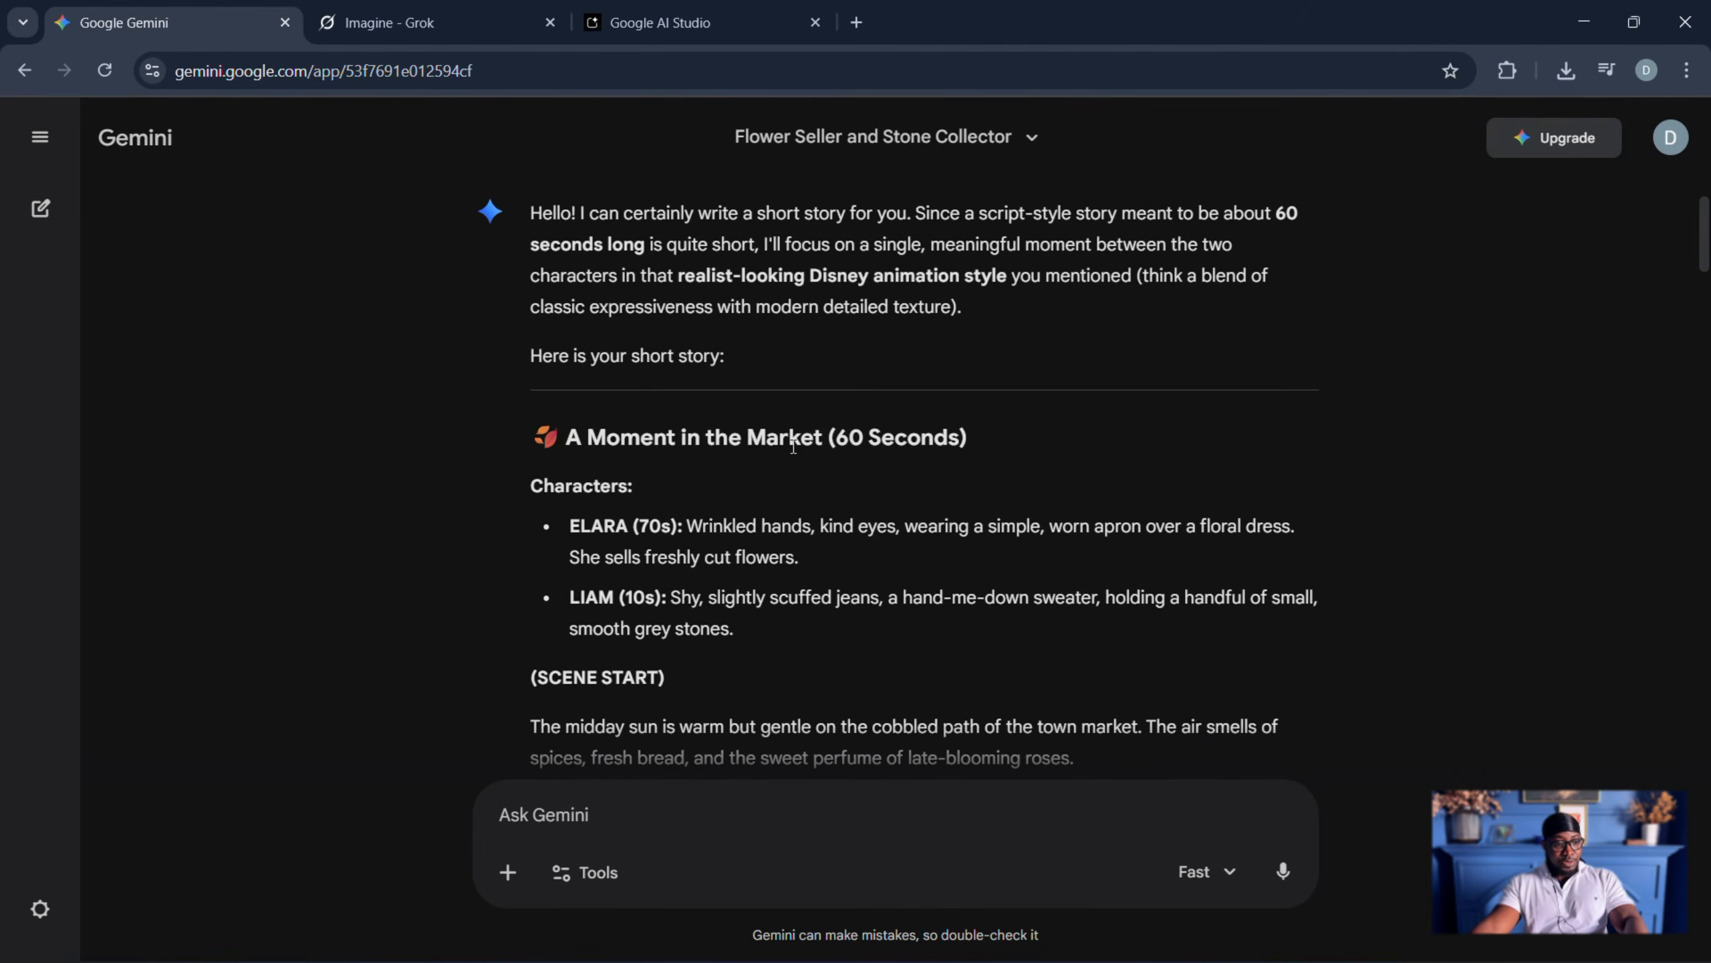
{"action": "scroll", "coordinate": [793, 447], "scroll_direction": "down", "scroll_amount": 6}
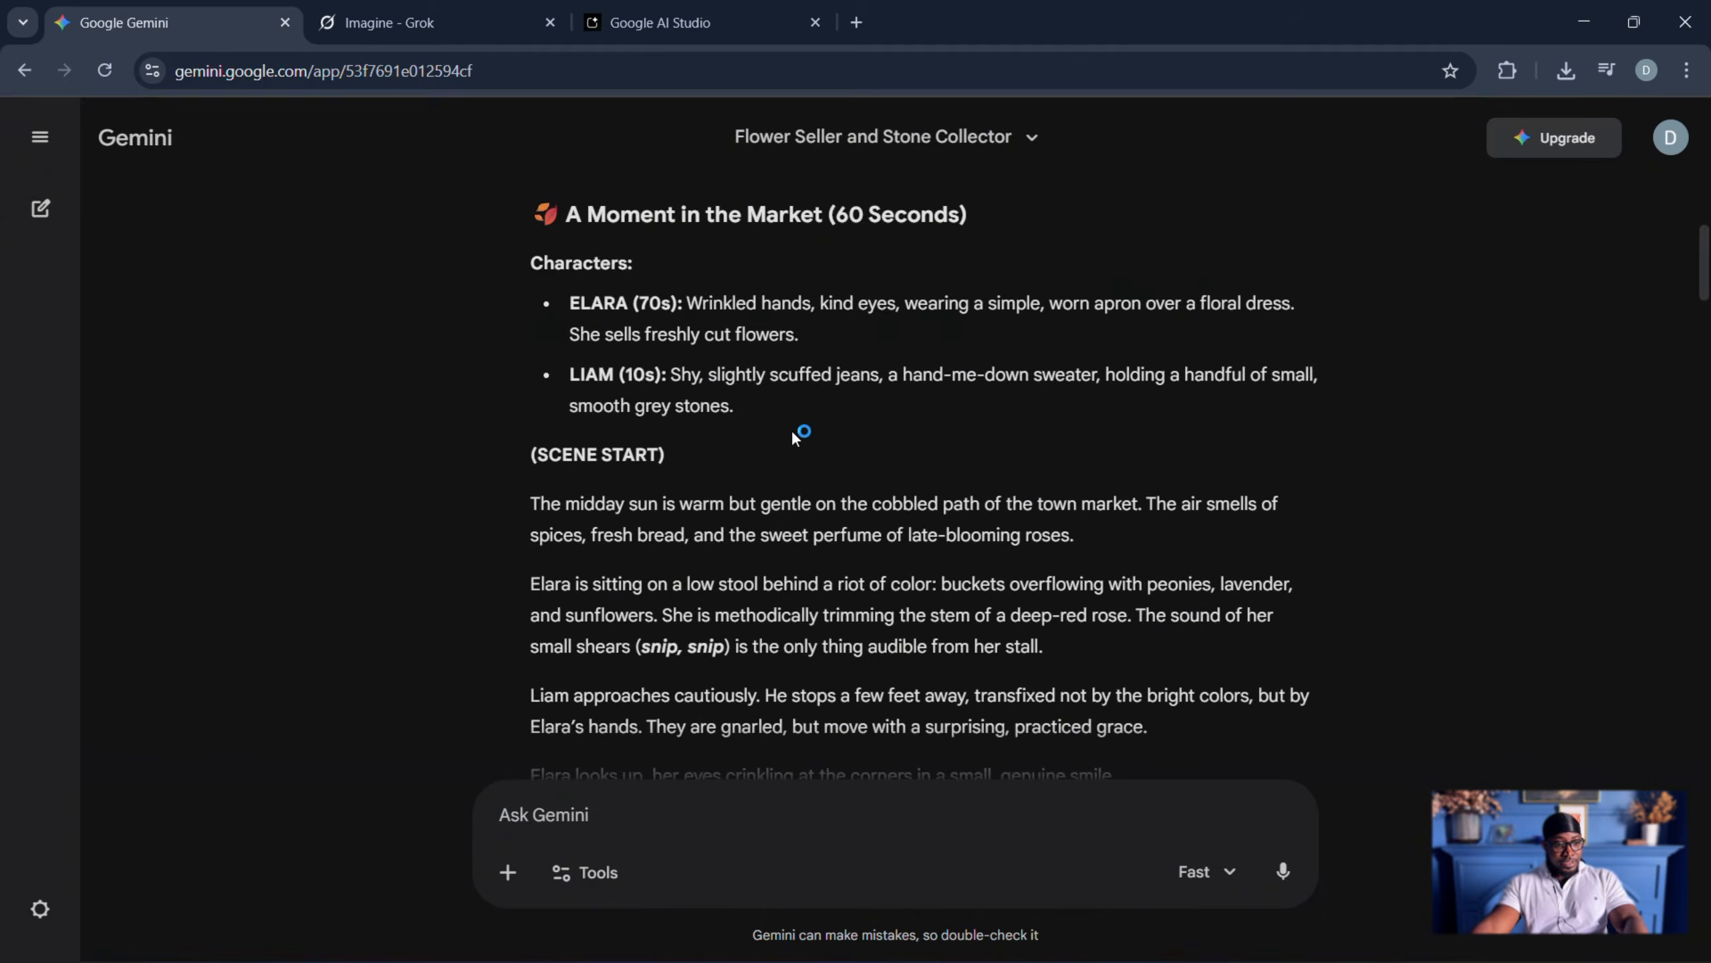
{"action": "left_click_drag", "start_coordinate": [538, 316], "coordinate": [742, 272]}
{"action": "scroll", "coordinate": [748, 480], "scroll_direction": "down", "scroll_amount": 12}
{"action": "scroll", "coordinate": [758, 481], "scroll_direction": "down", "scroll_amount": 20}
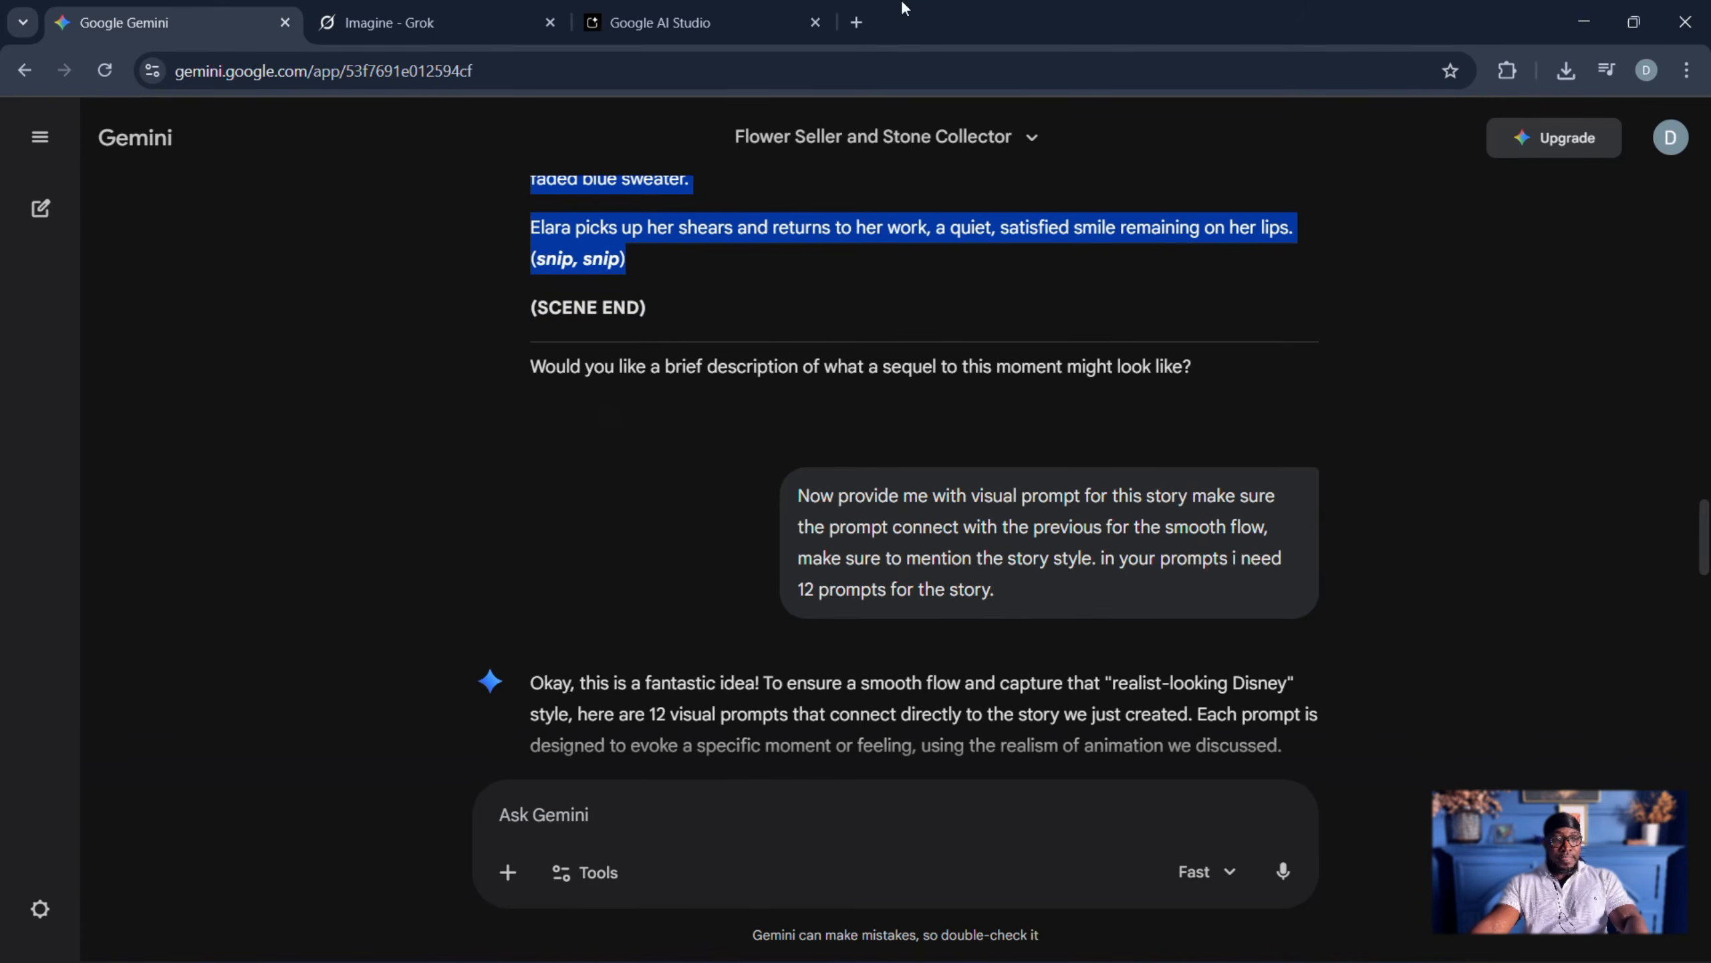
{"action": "left_click", "coordinate": [620, 24]}
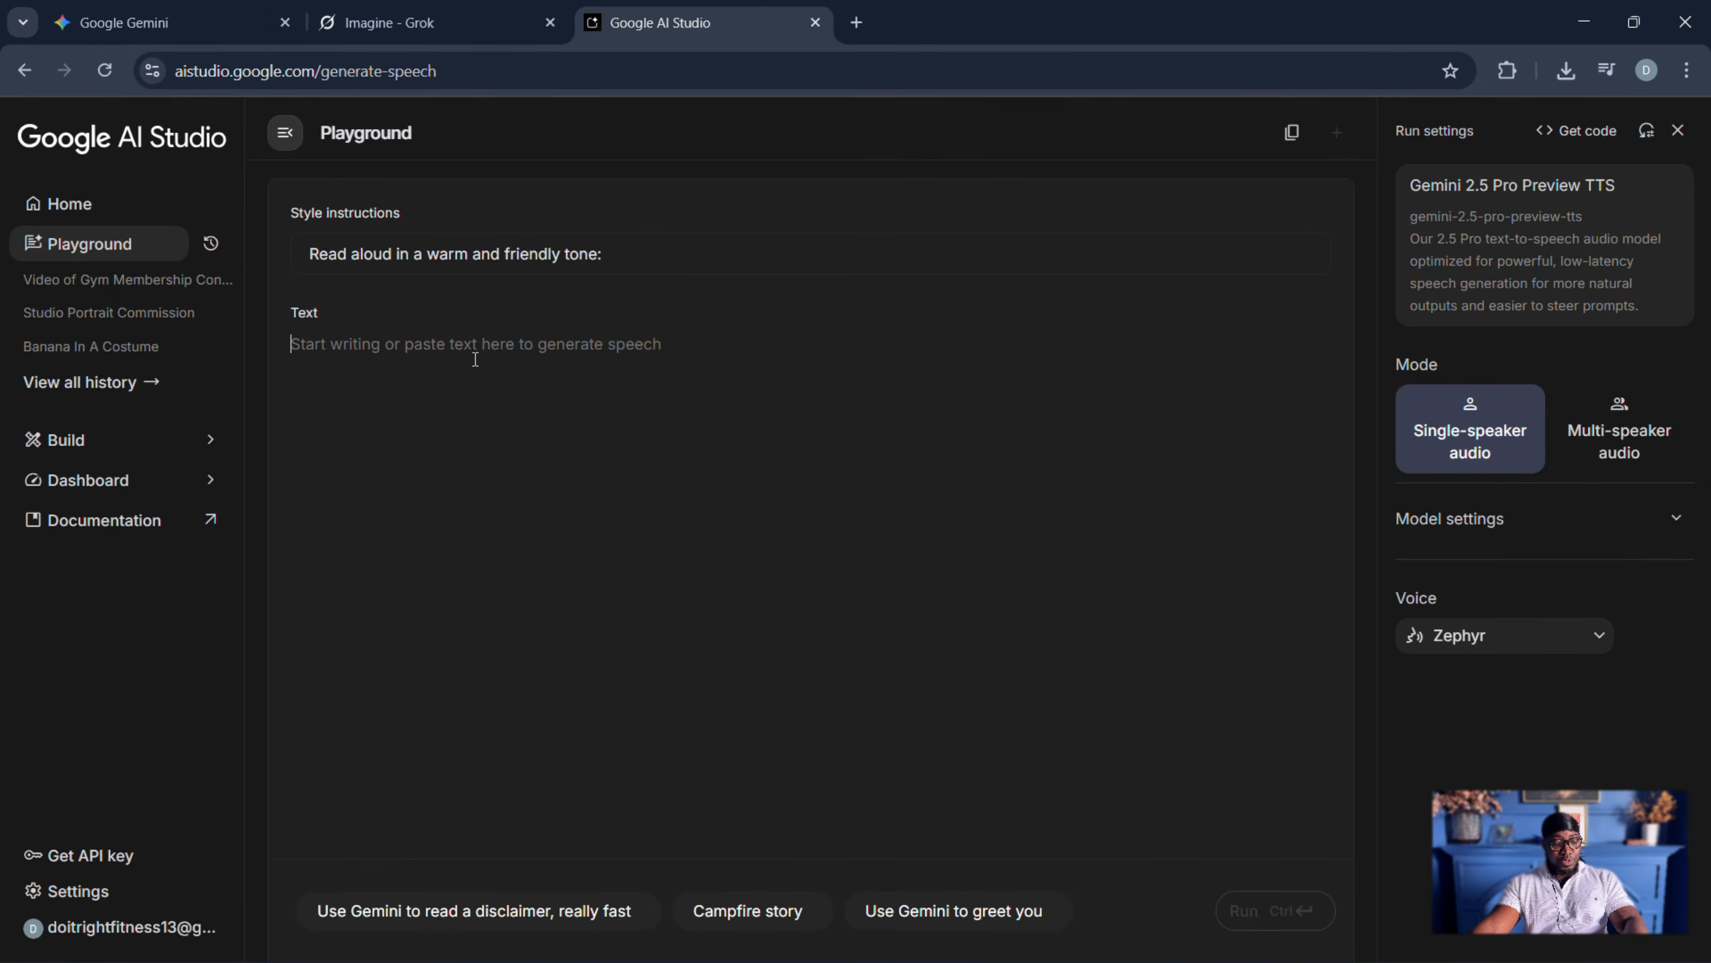
{"action": "key", "text": "ctrl+v"}
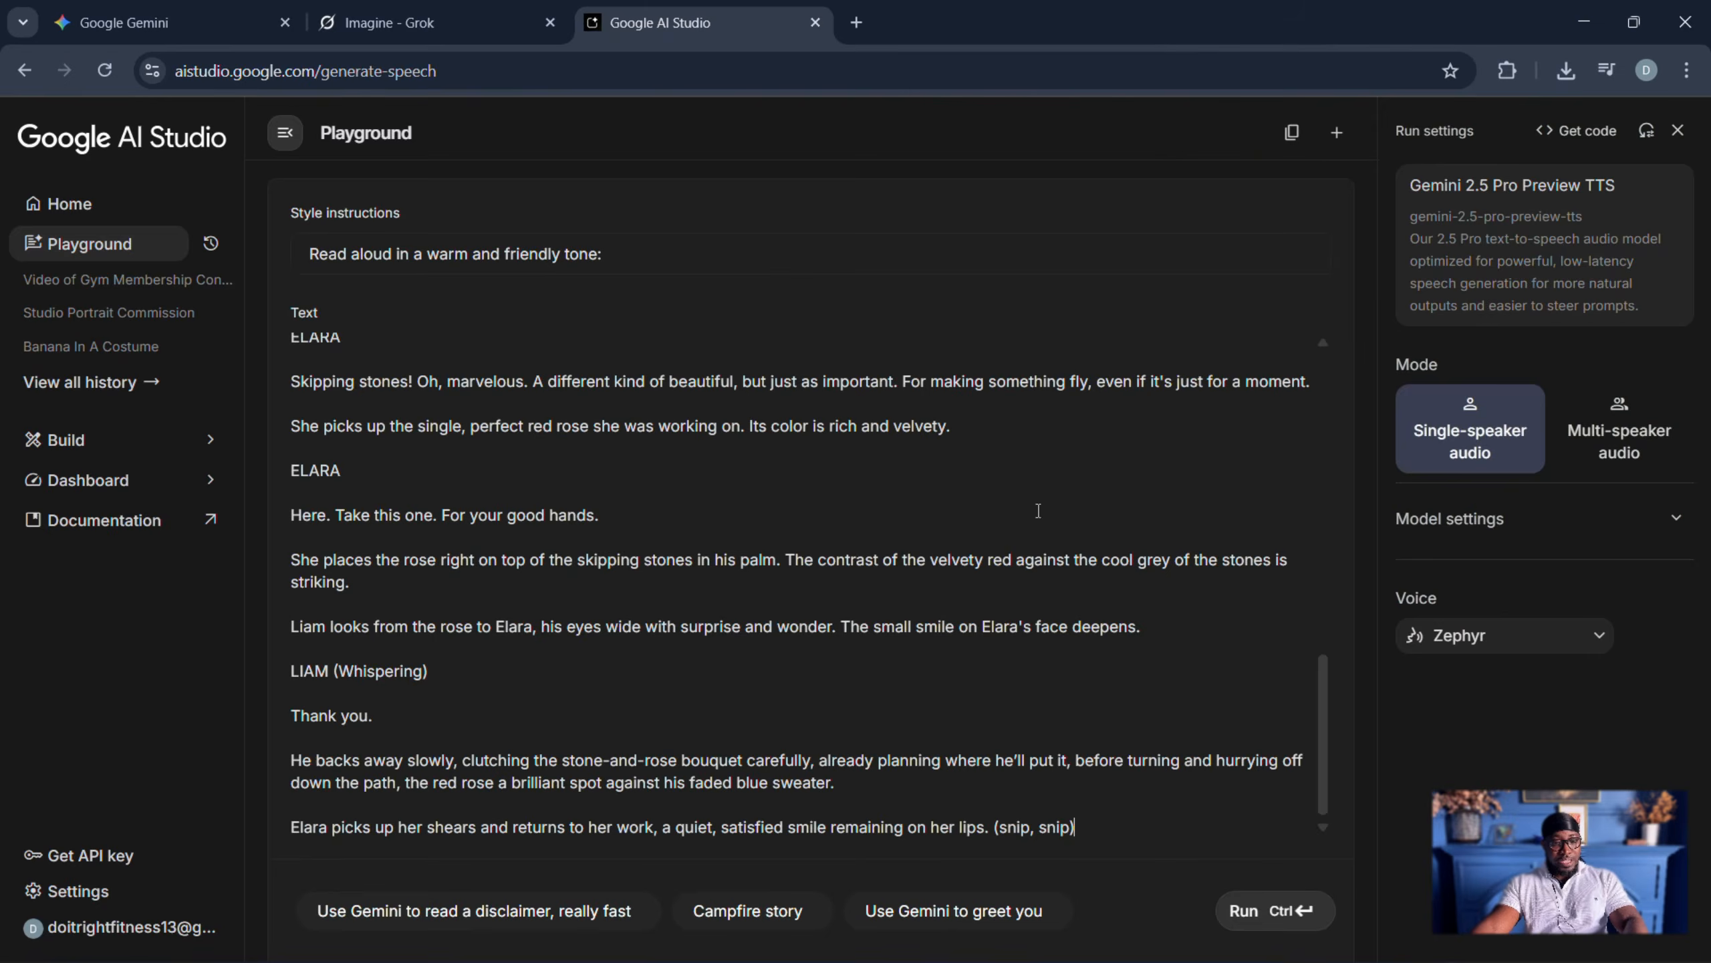
- Sample voices including Zephyr and Puck for the narration and choose Leda
{"action": "left_click", "coordinate": [1560, 643]}
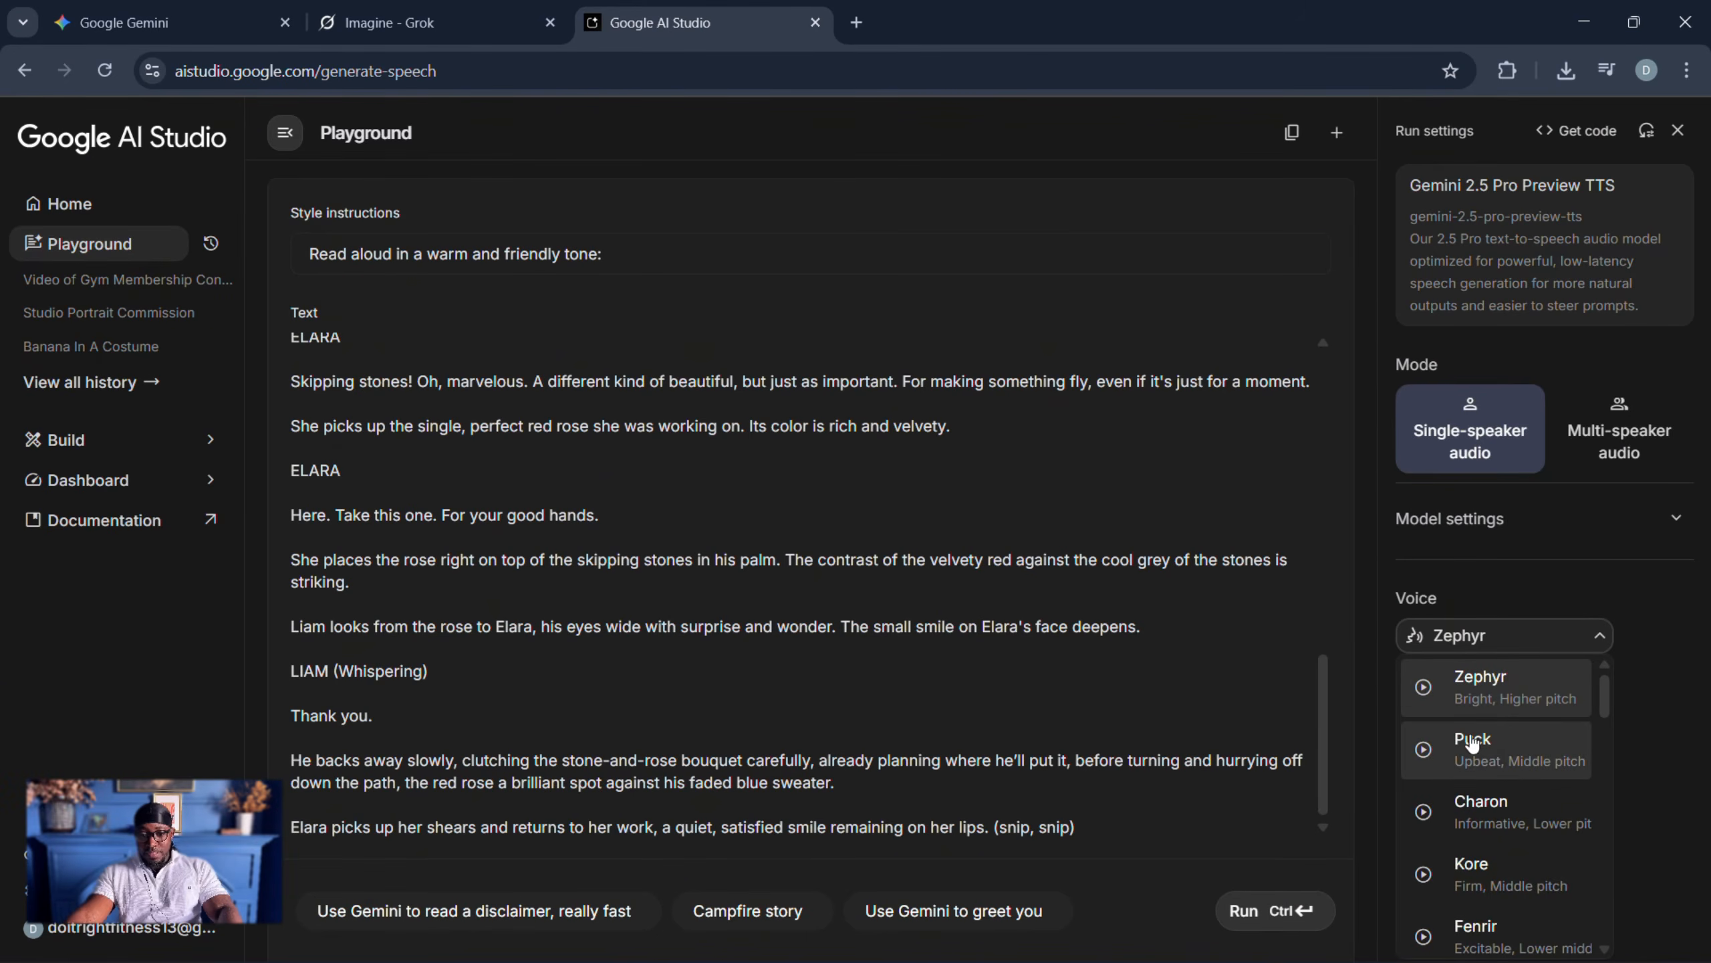
{"action": "left_click", "coordinate": [1423, 688]}
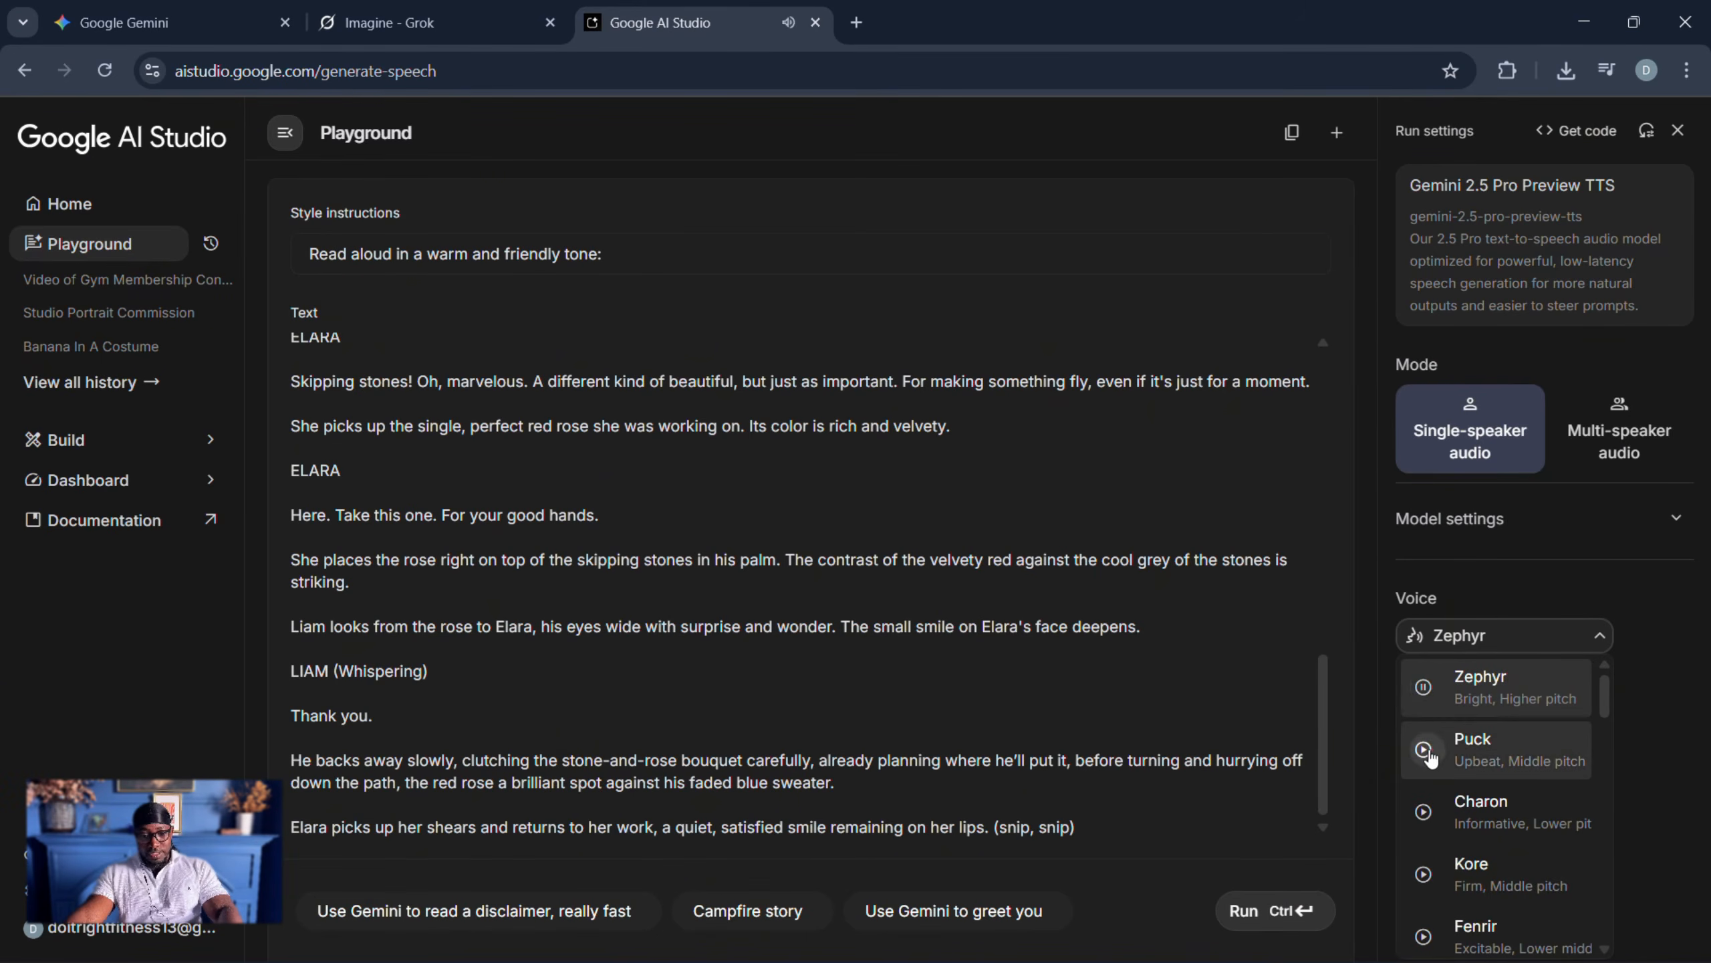
{"action": "left_click", "coordinate": [1424, 749]}
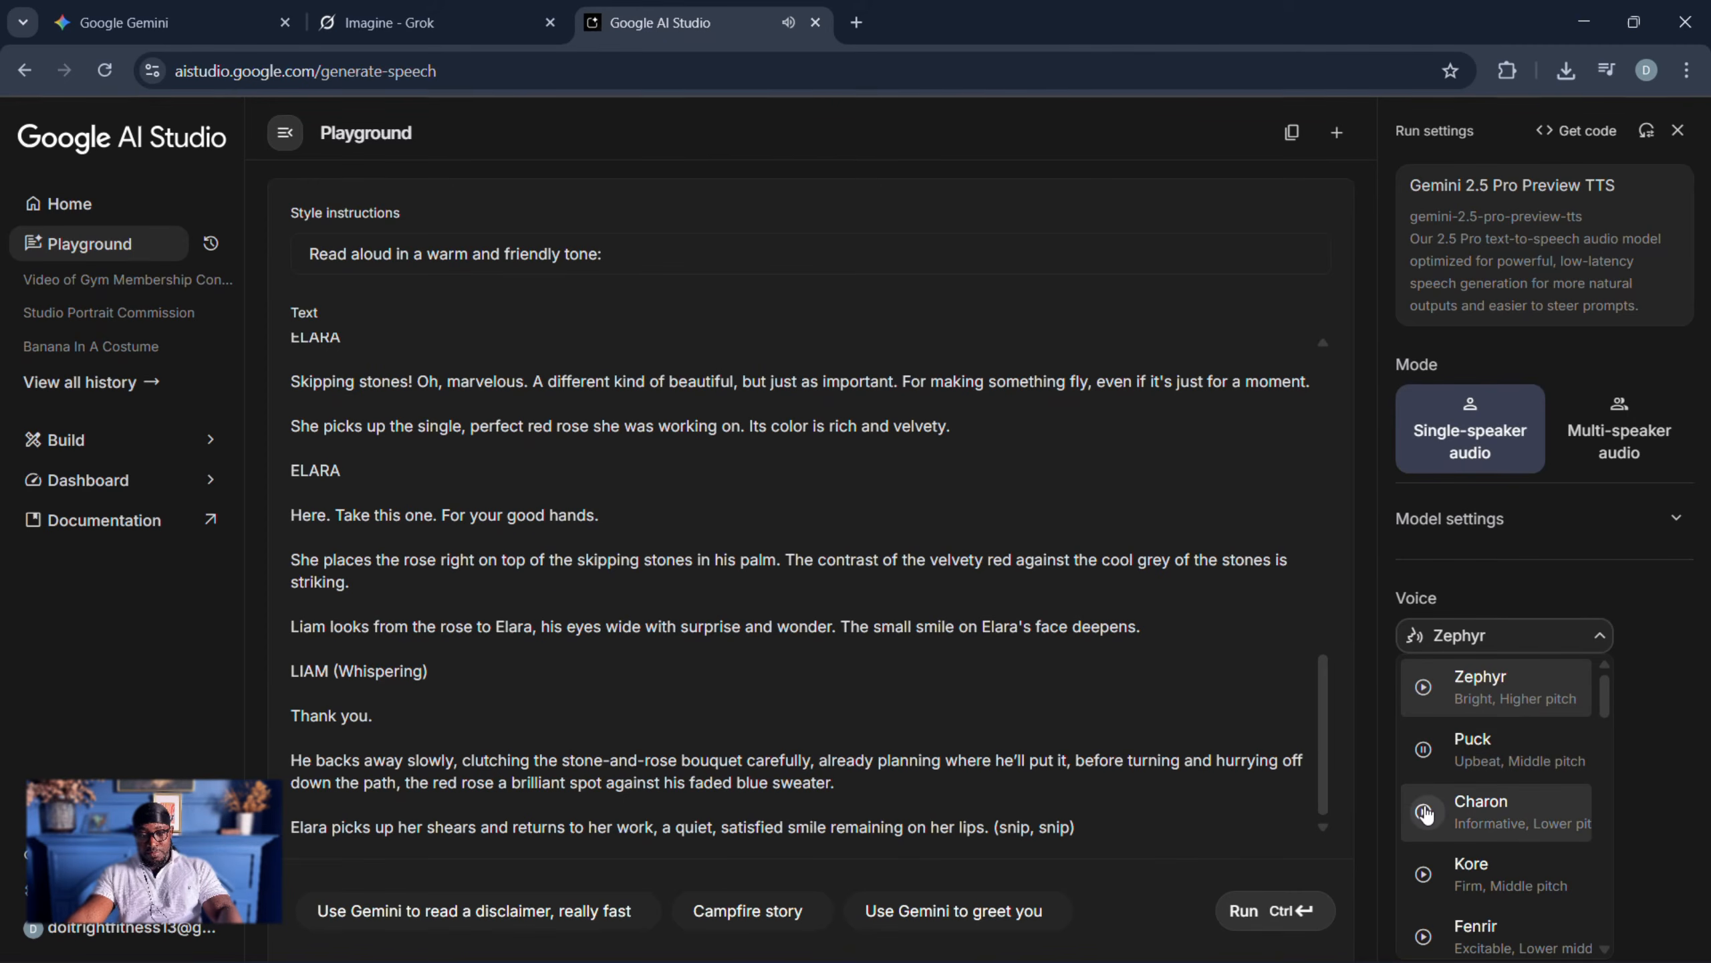
{"action": "scroll", "coordinate": [1426, 813], "scroll_direction": "down", "scroll_amount": 3}
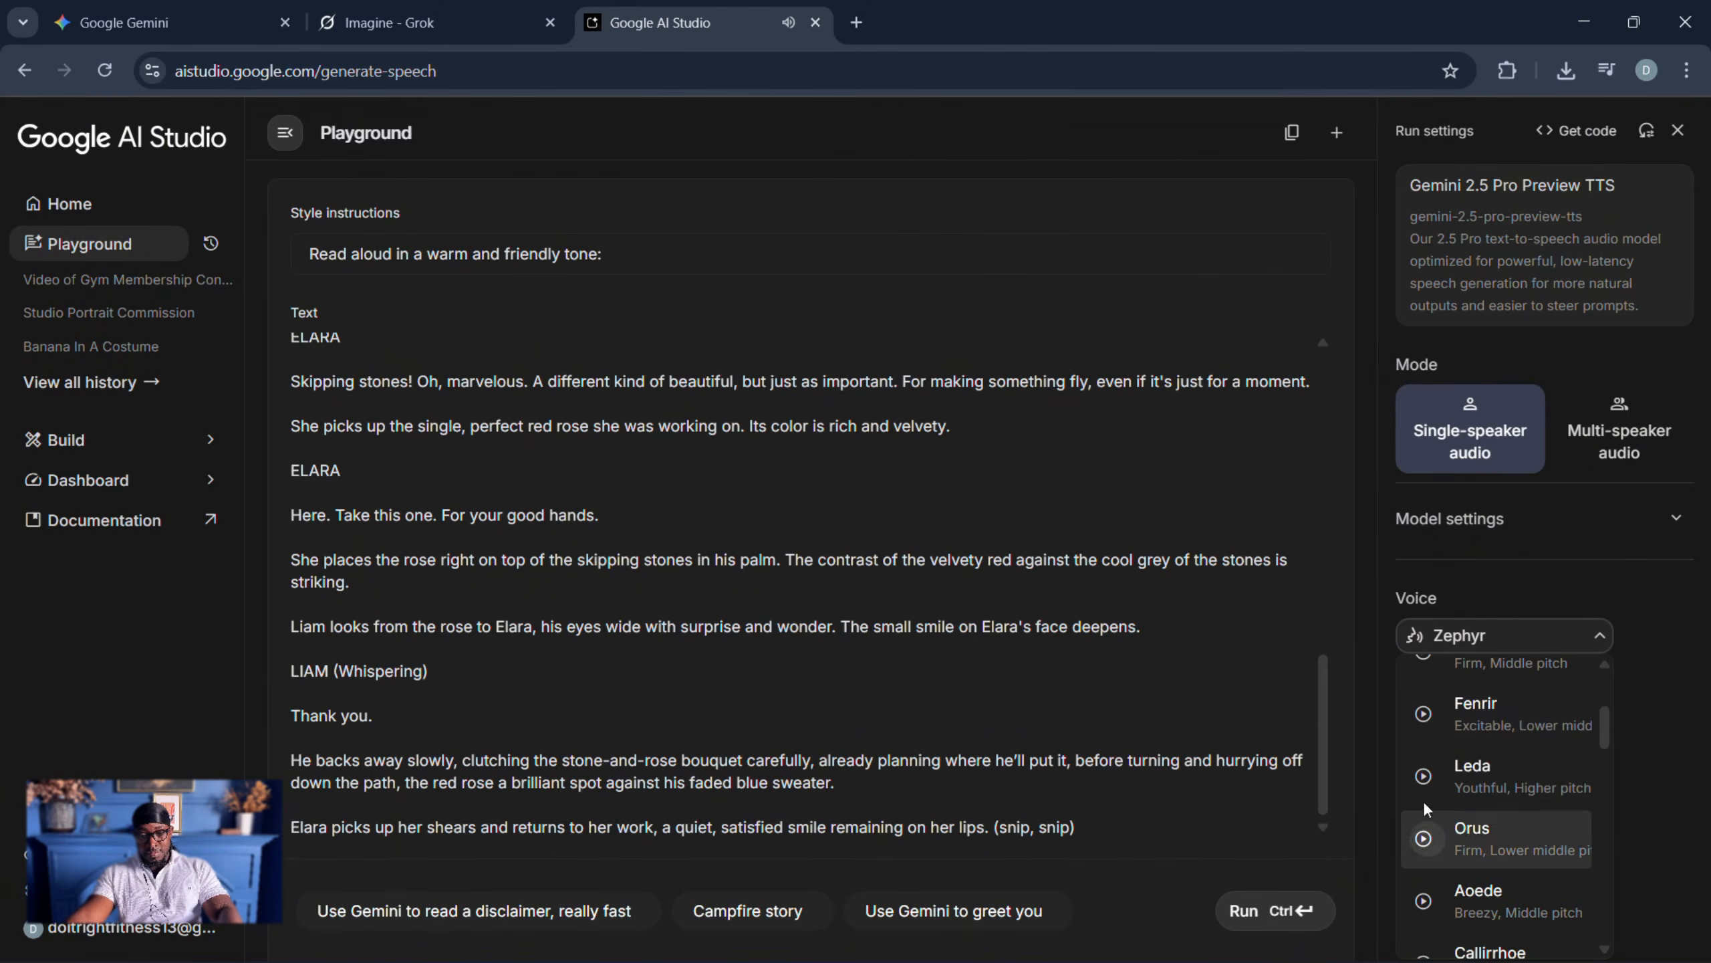
{"action": "left_click", "coordinate": [1423, 713]}
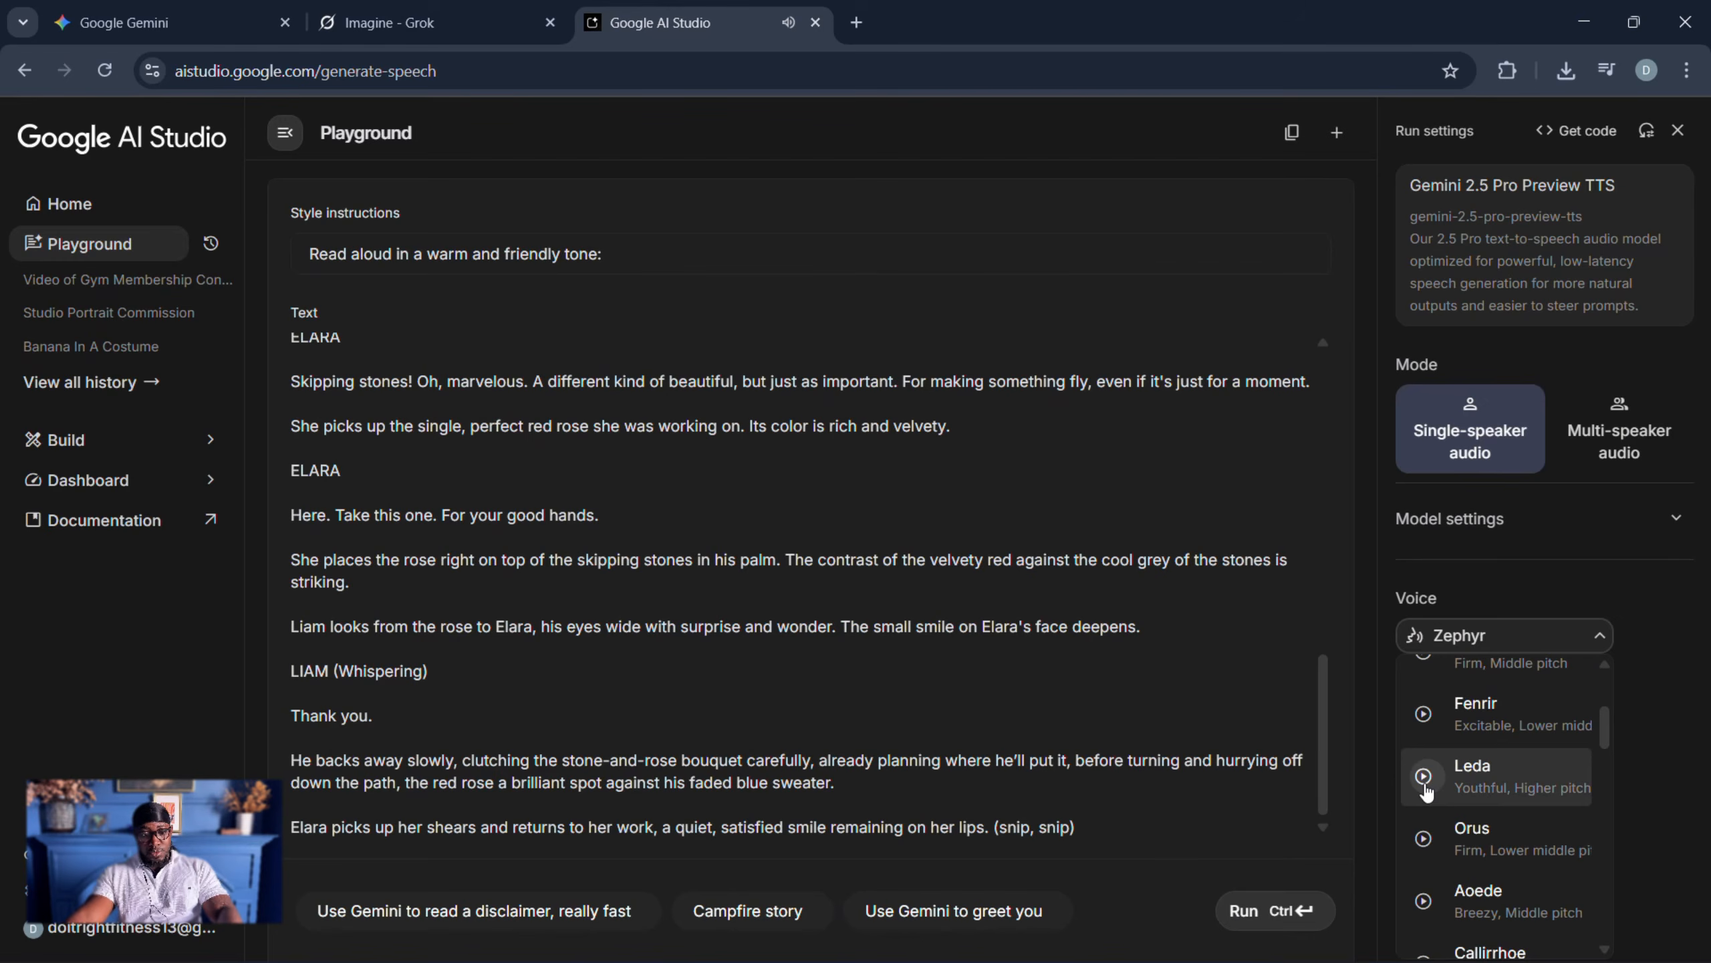
{"action": "left_click", "coordinate": [1472, 775]}
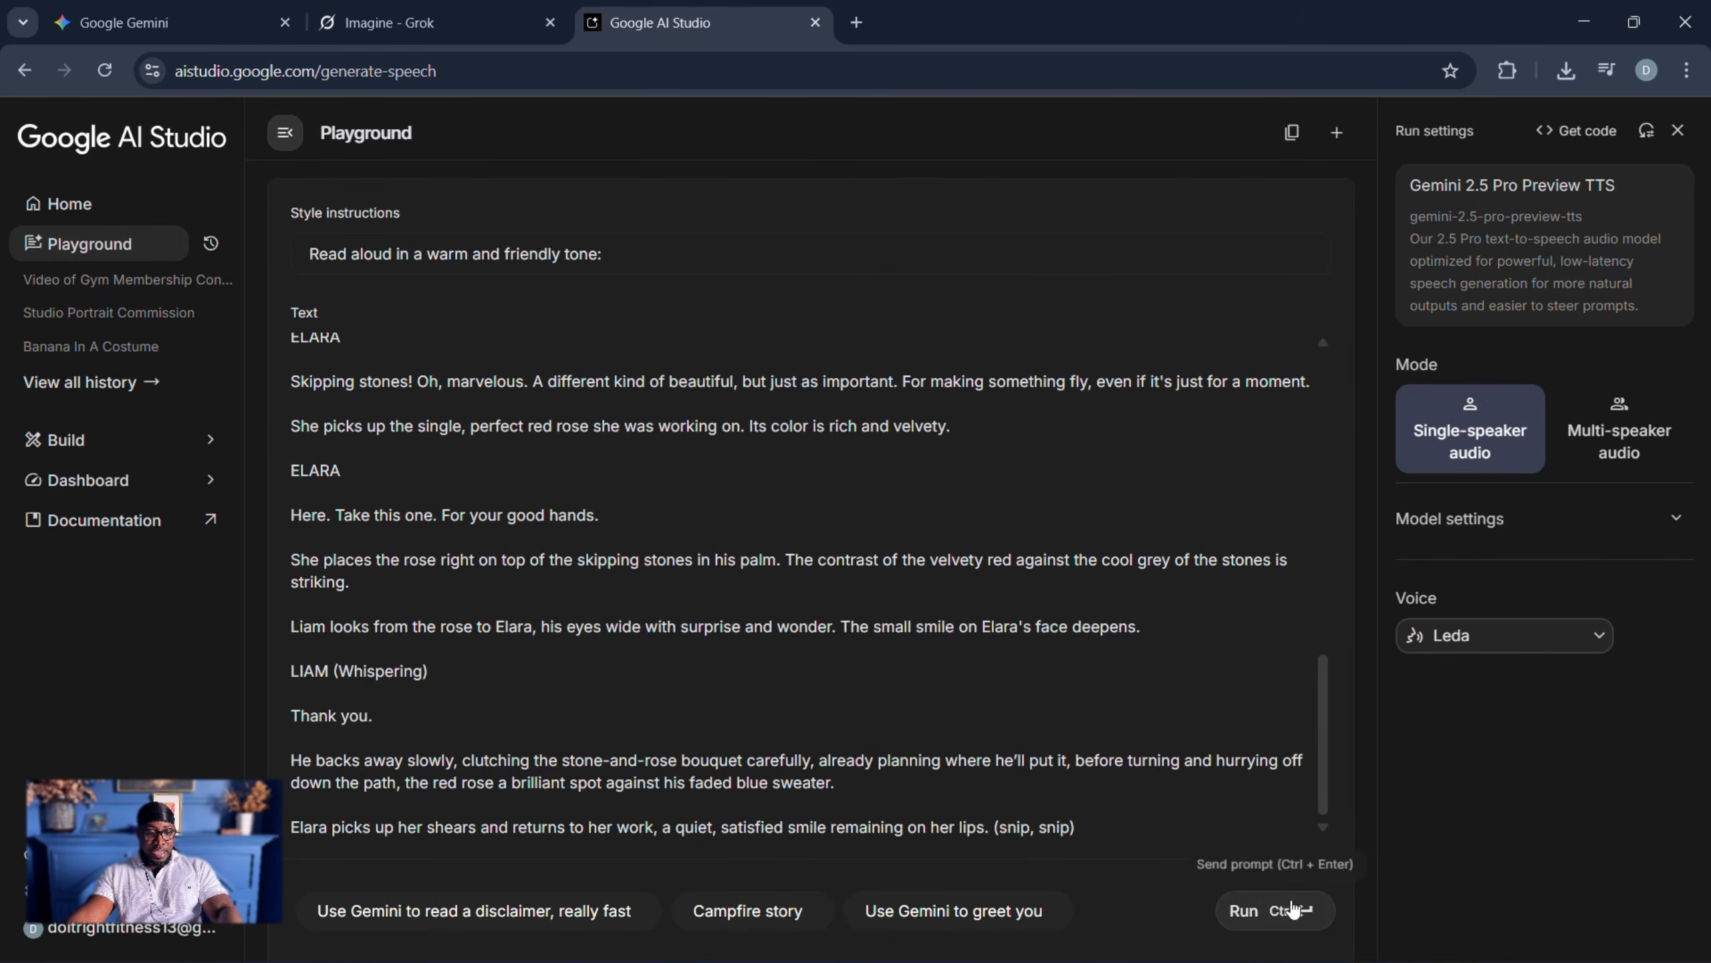
- Generate the narration with the Leda voice and download the audio file
{"action": "left_click", "coordinate": [1271, 919]}
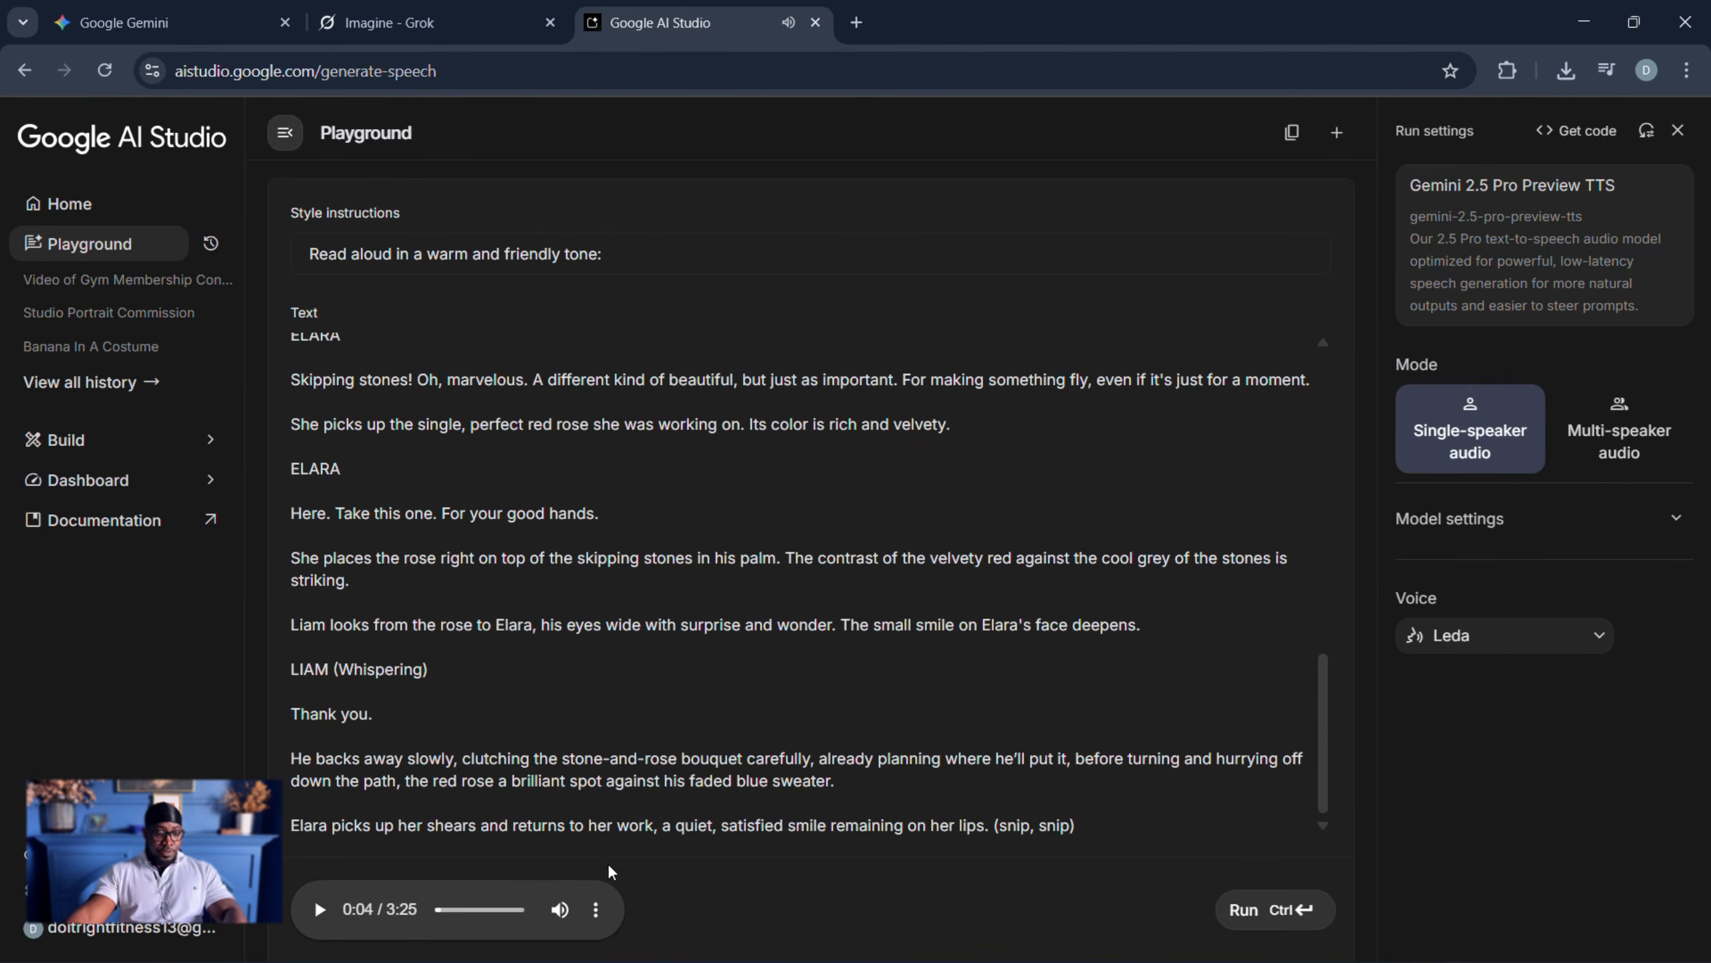
{"action": "left_click", "coordinate": [605, 913]}
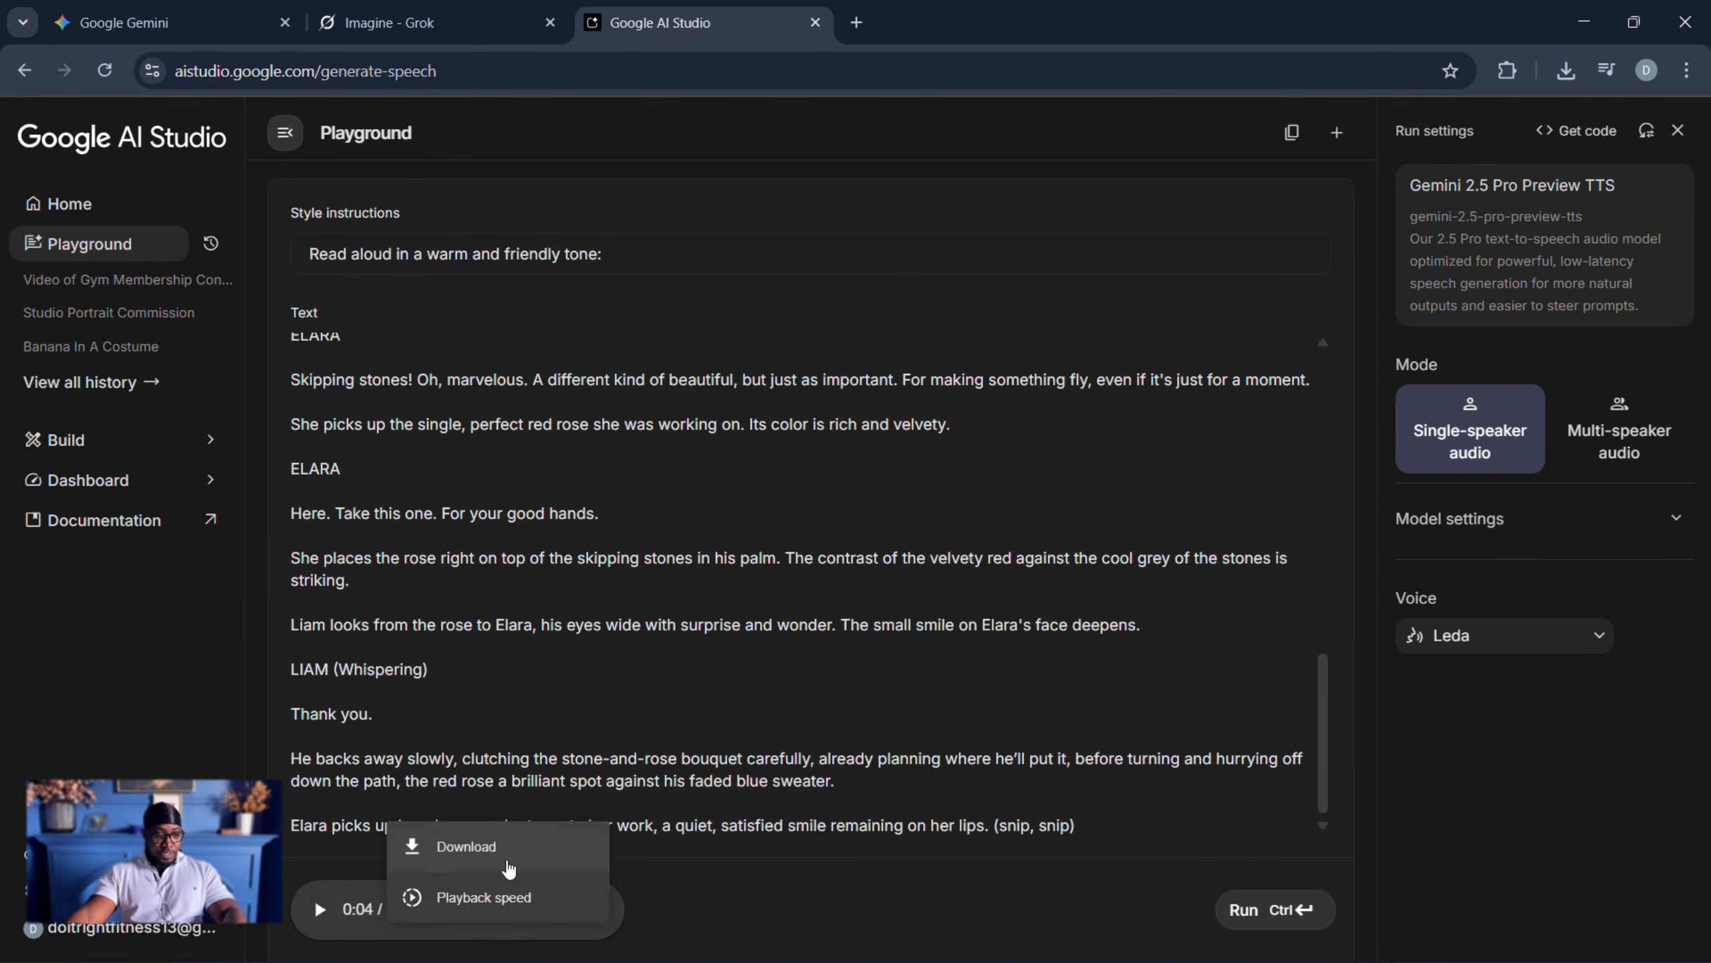
{"action": "left_click", "coordinate": [465, 844]}
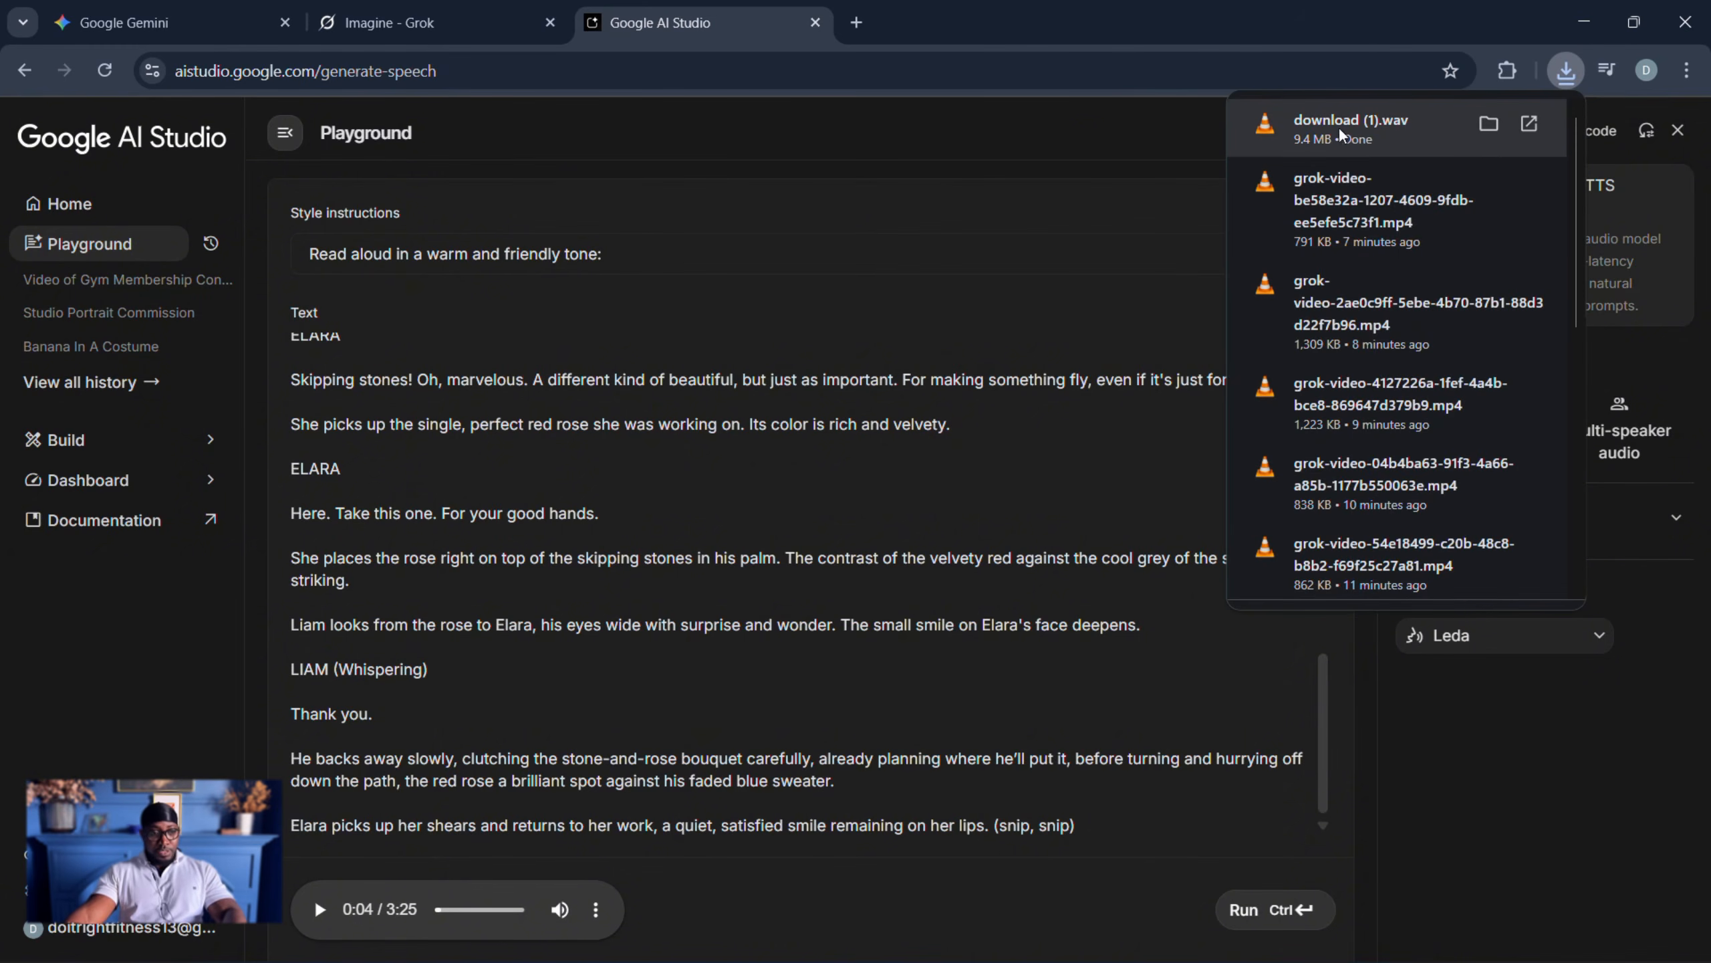
- Switch to CapCut and add download (1).wav from the Downloads folder to the timeline, starting at the beginning of the video
{"action": "left_click_drag", "start_coordinate": [1341, 135], "coordinate": [1003, 941]}
{"action": "left_click_drag", "start_coordinate": [1328, 223], "coordinate": [1365, 130]}
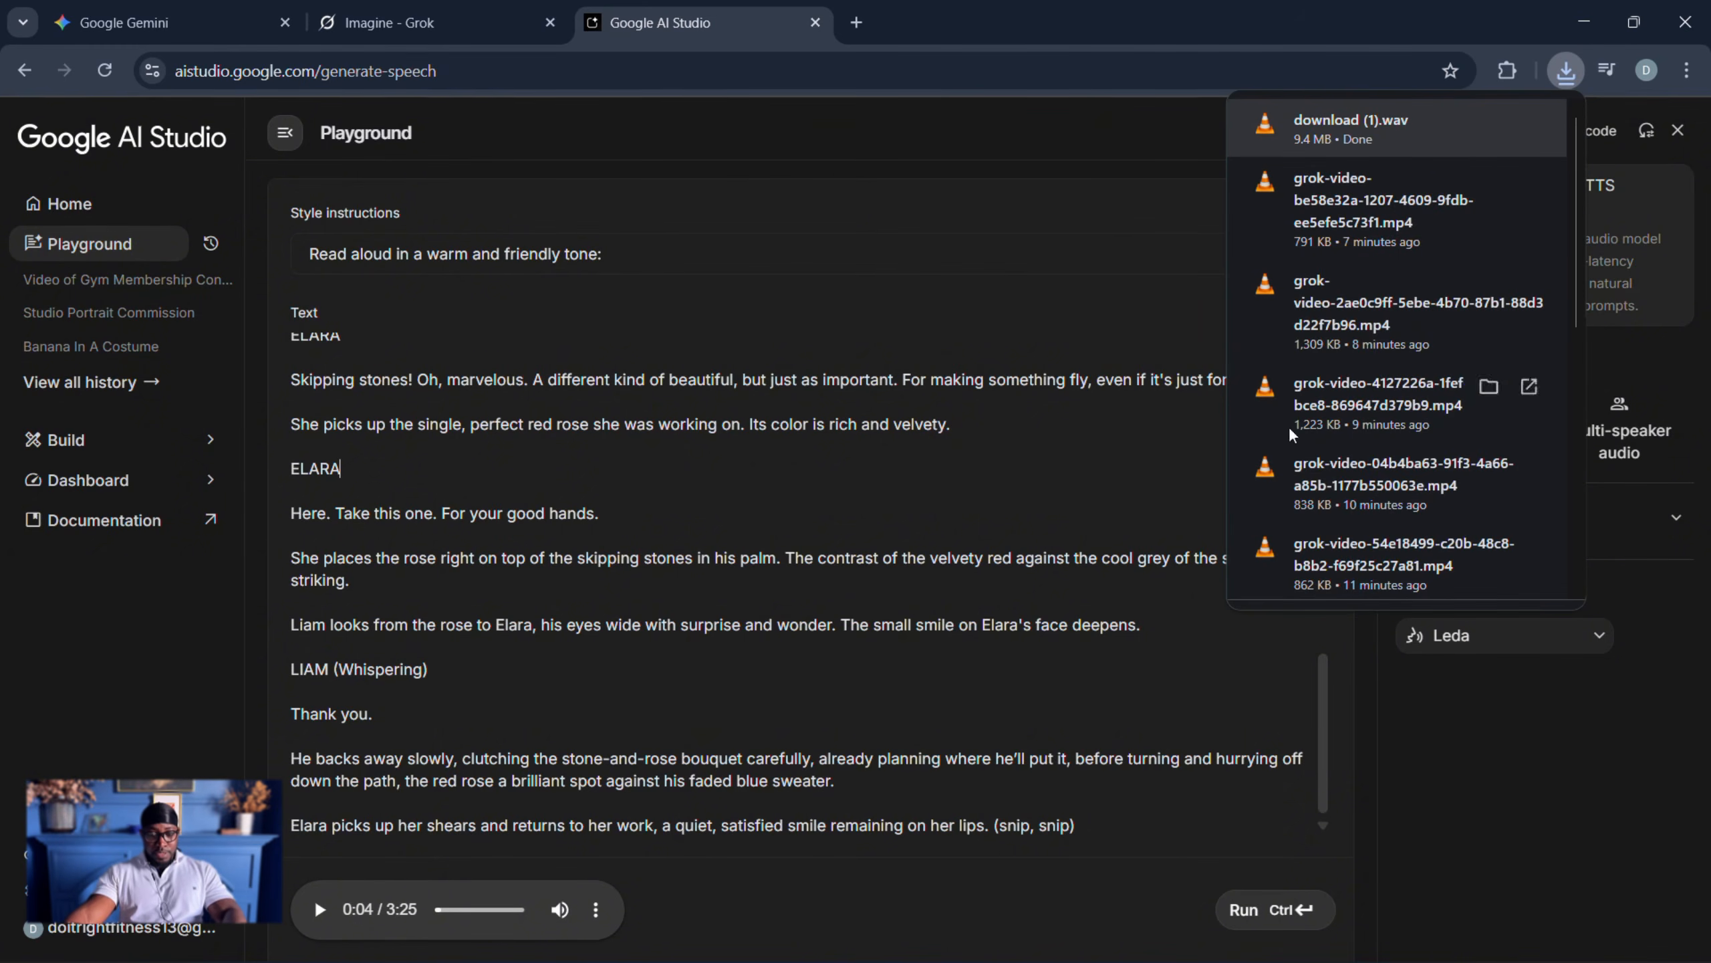
{"action": "key", "text": "super"}
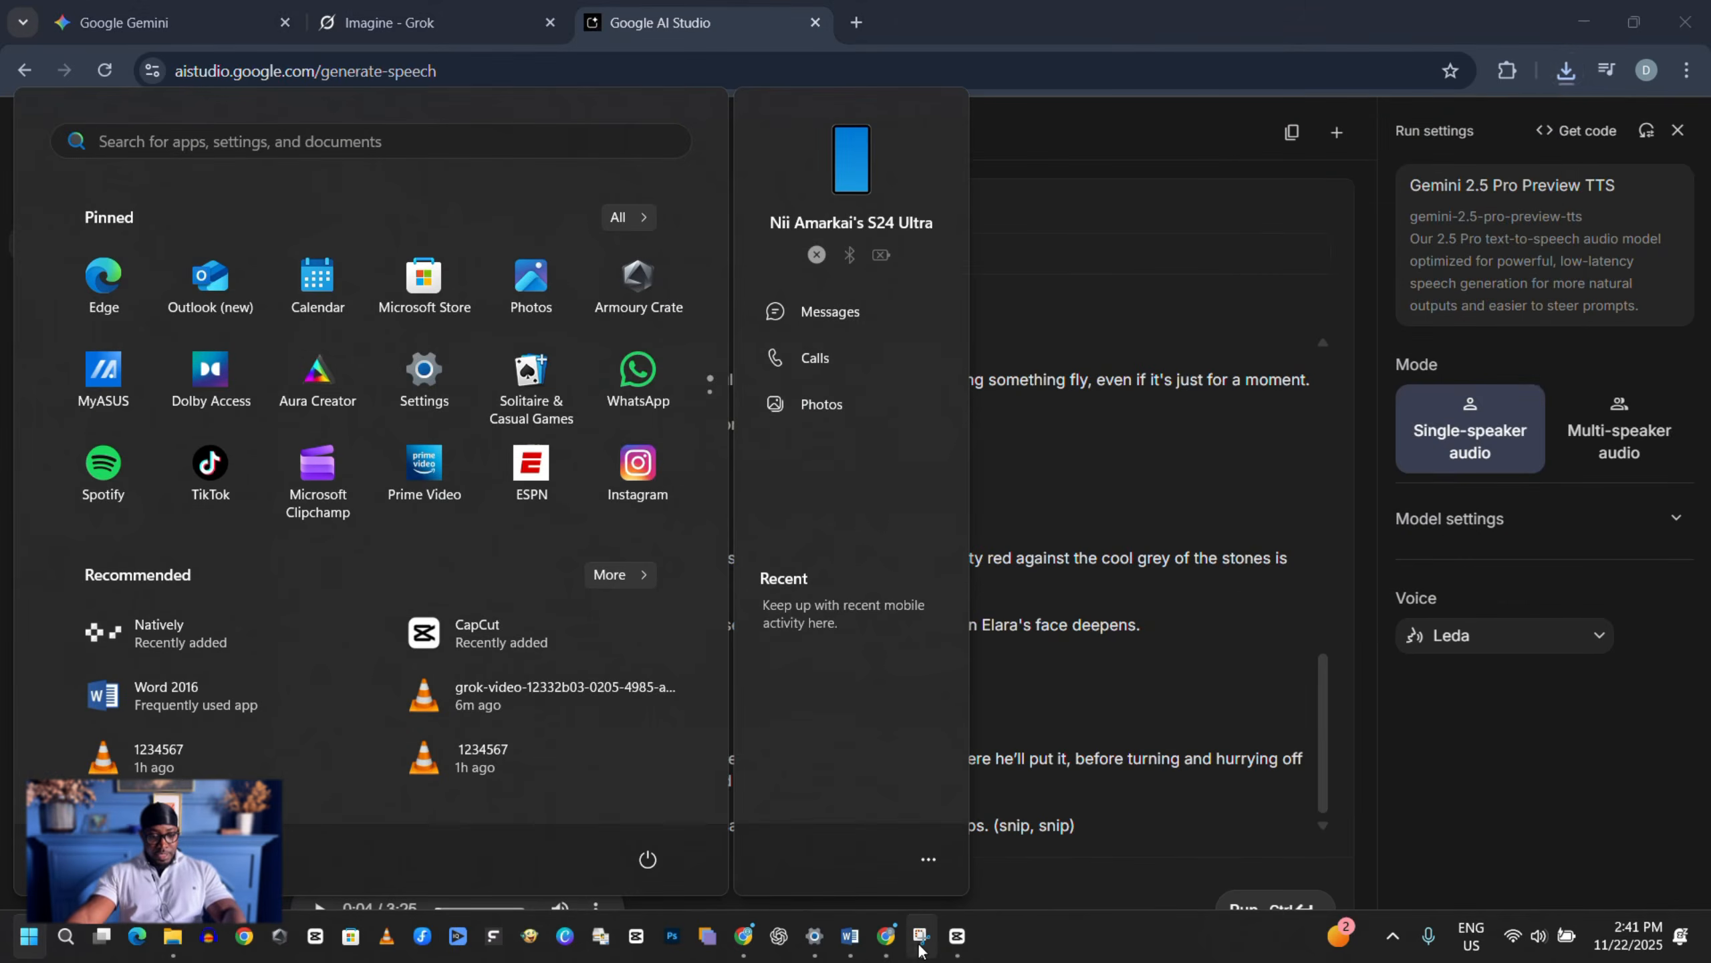
{"action": "left_click", "coordinate": [969, 934]}
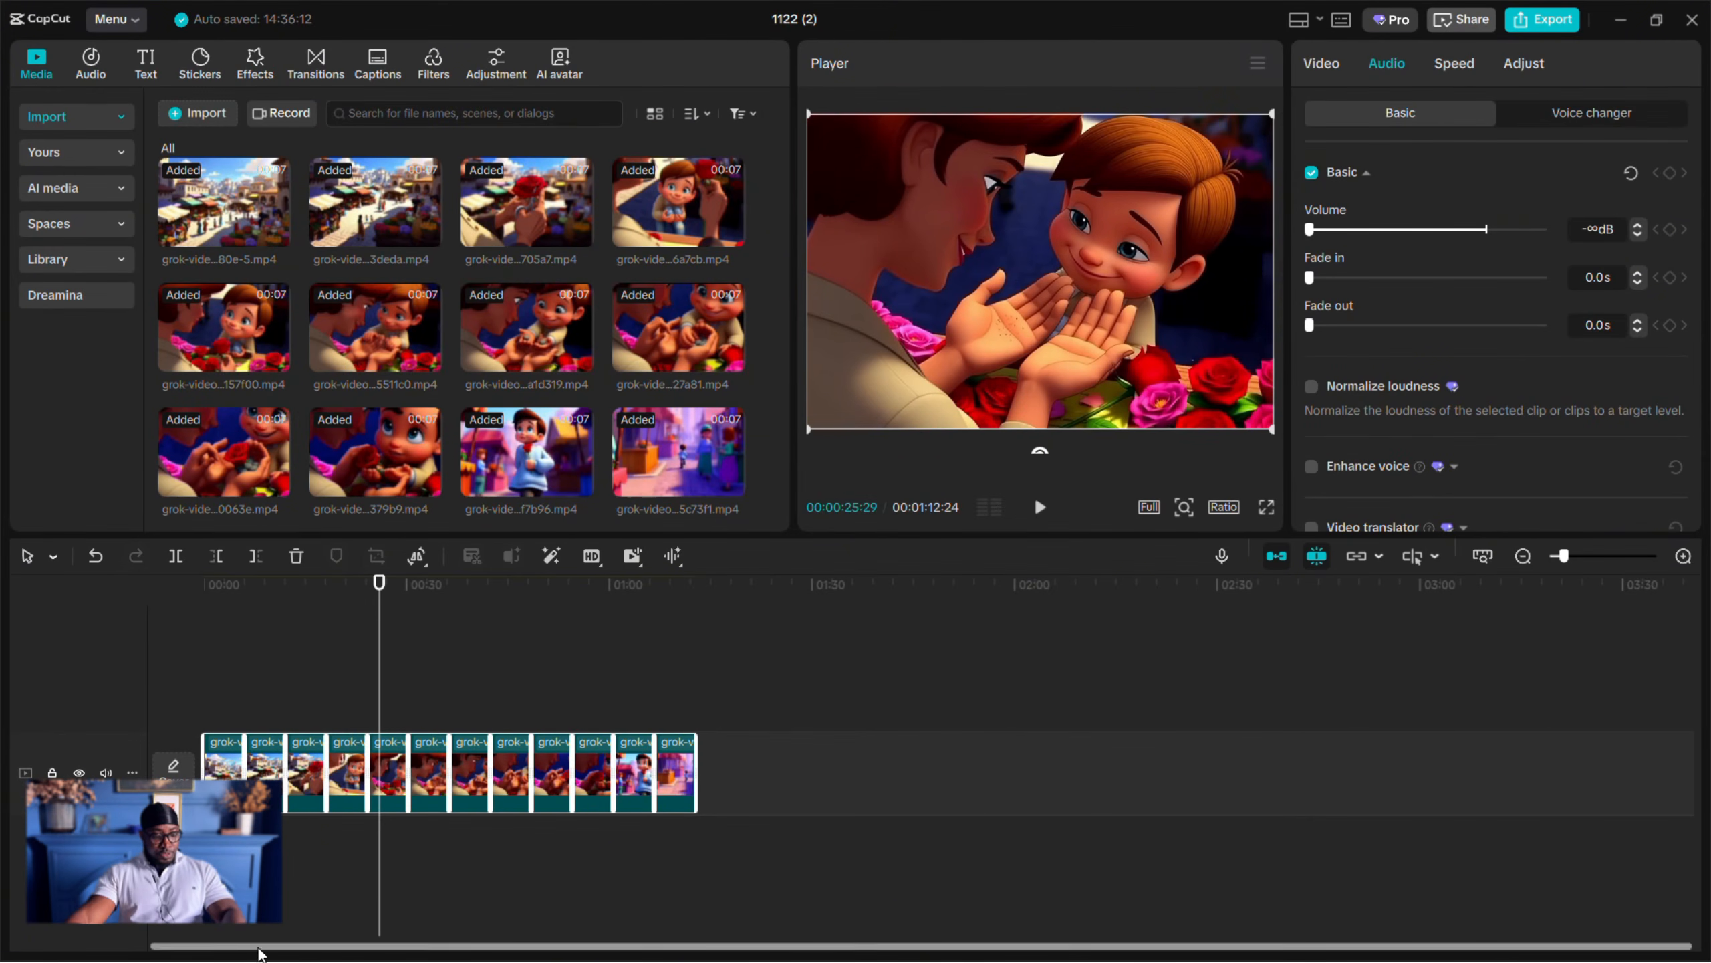
{"action": "key", "text": "super"}
{"action": "left_click", "coordinate": [175, 940]}
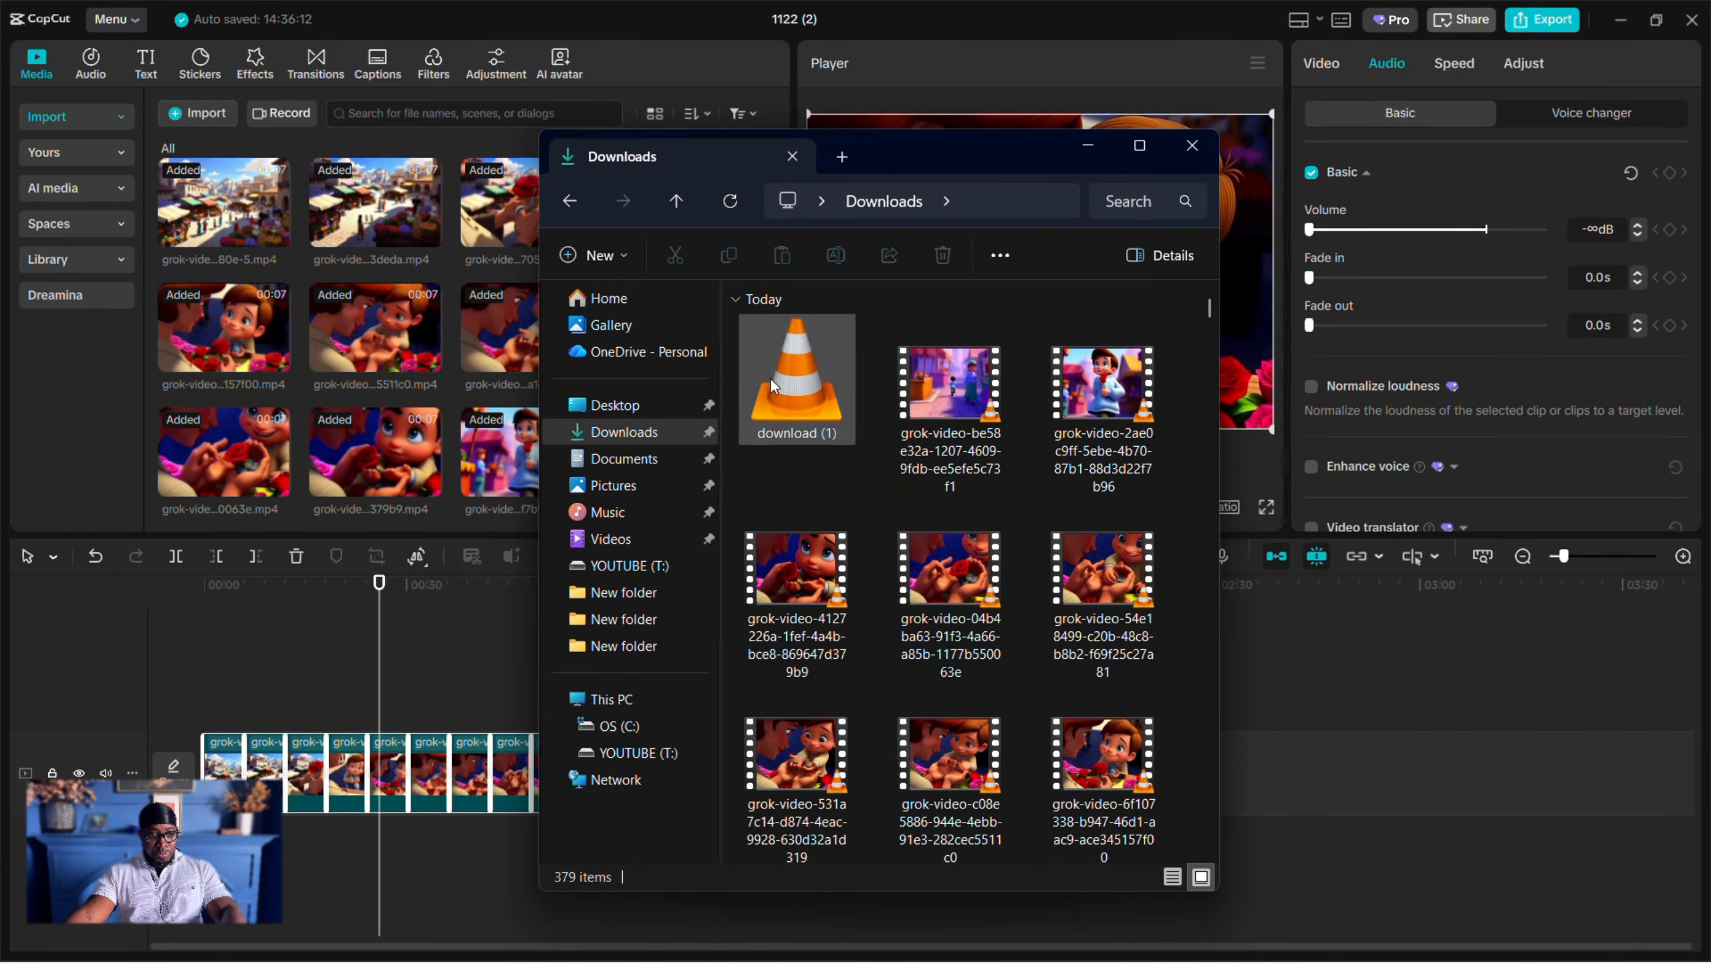
{"action": "left_click_drag", "start_coordinate": [794, 383], "coordinate": [419, 728]}
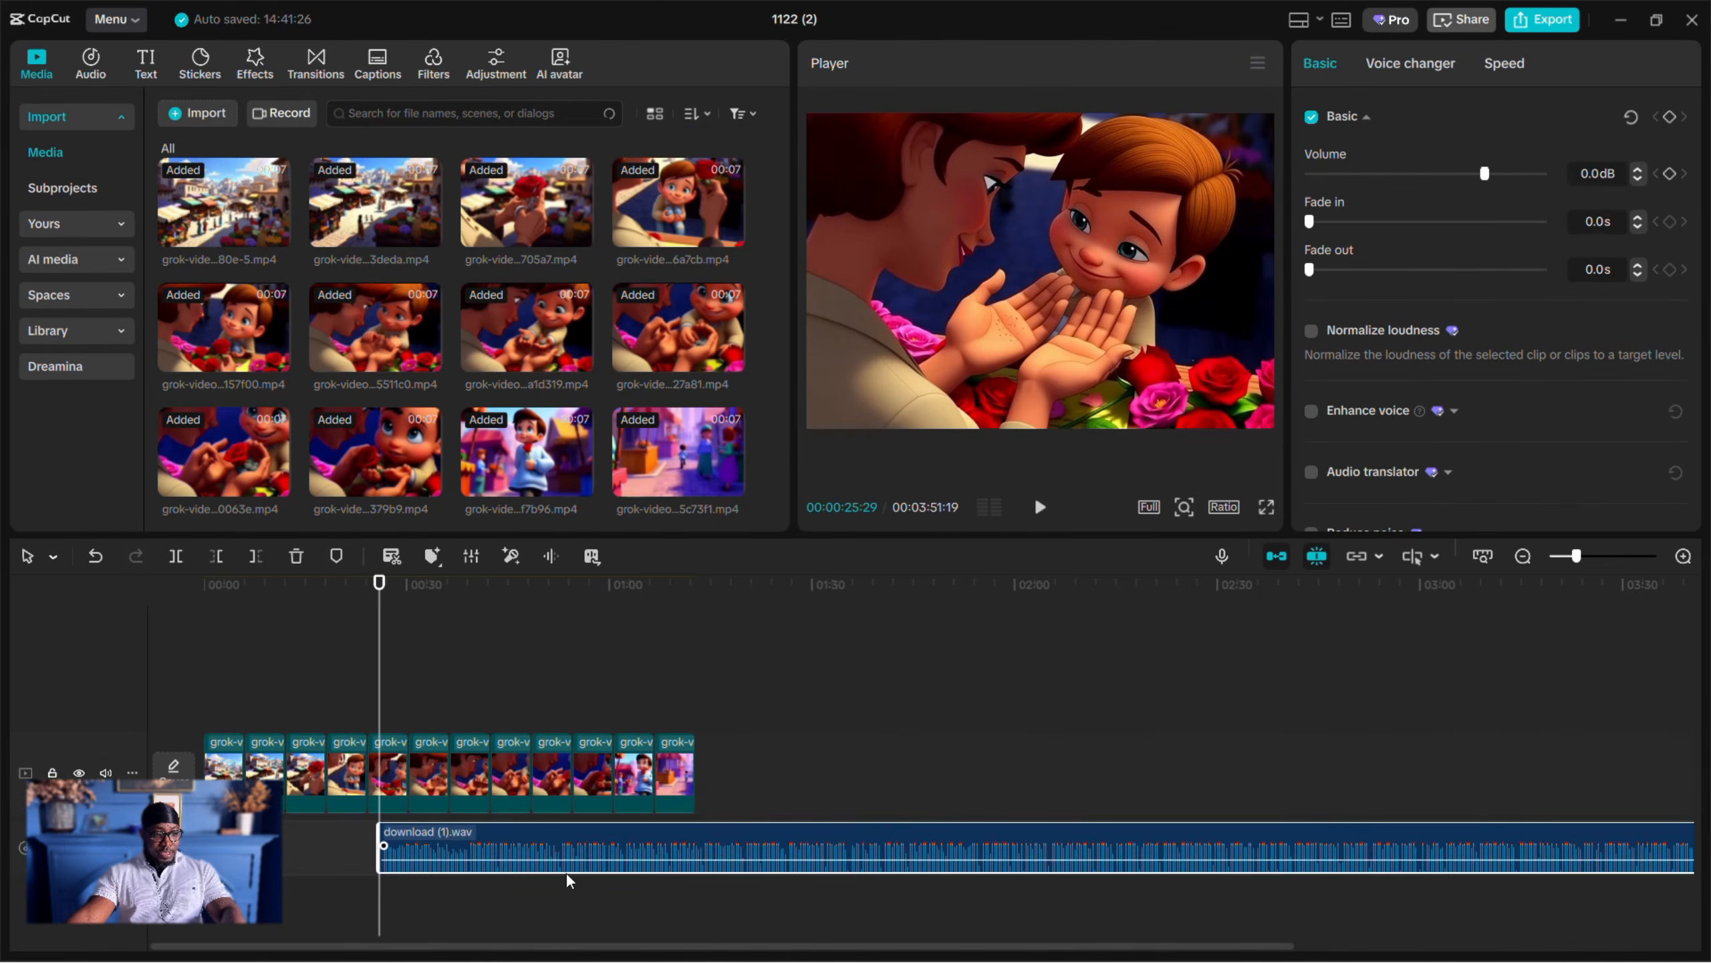
{"action": "left_click_drag", "start_coordinate": [555, 847], "coordinate": [373, 820]}
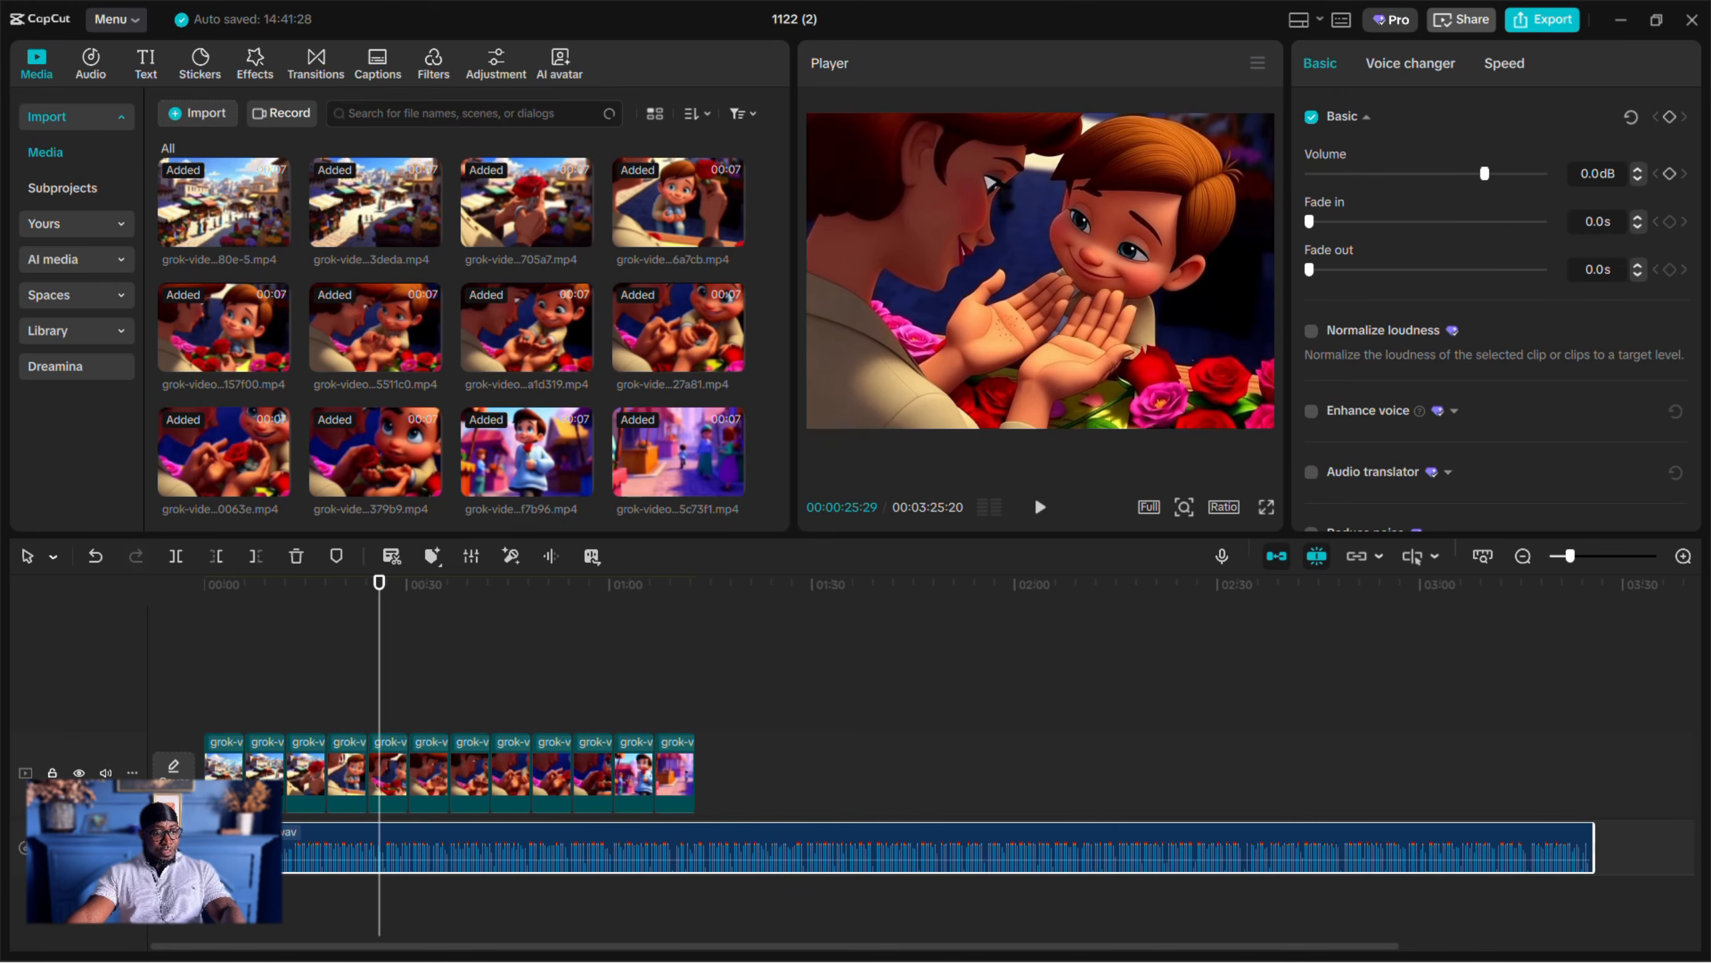
- Split the narration audio where the last video clip ends and delete the excess portion
{"action": "left_click", "coordinate": [696, 616]}
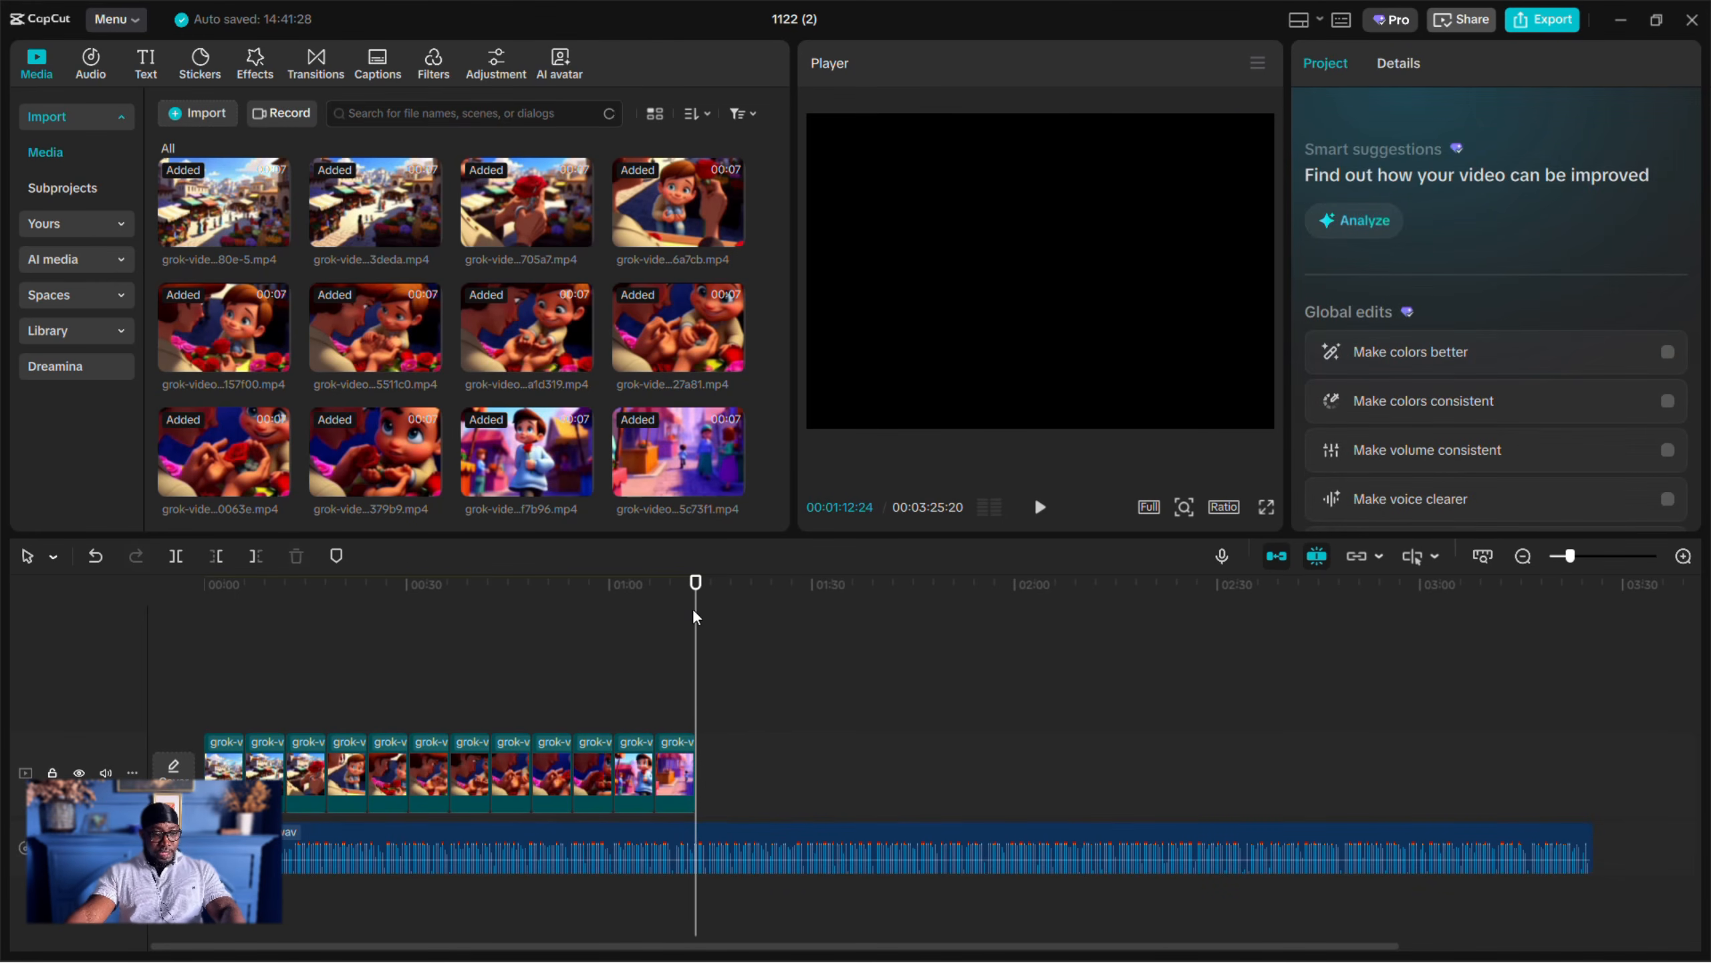
{"action": "left_click", "coordinate": [704, 839]}
{"action": "key", "text": "ctrl+b"}
{"action": "key", "text": "Delete"}
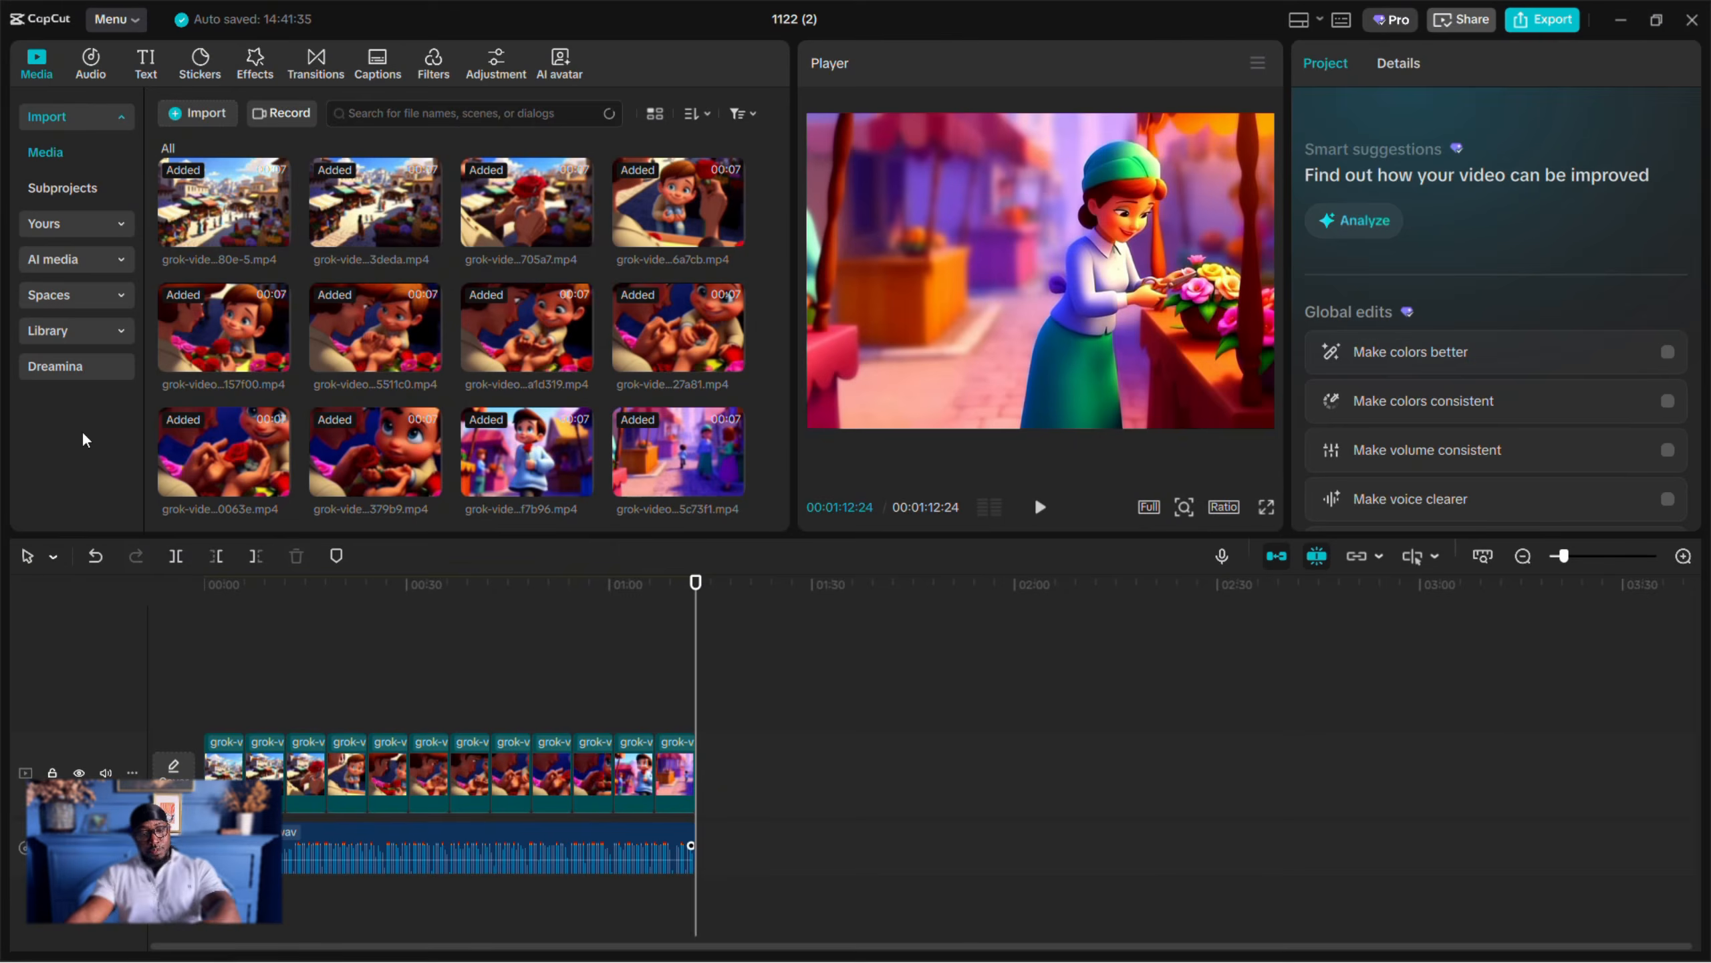
- Play the opening seconds of the timeline to check the narration against the first scene
{"action": "left_click", "coordinate": [204, 584]}
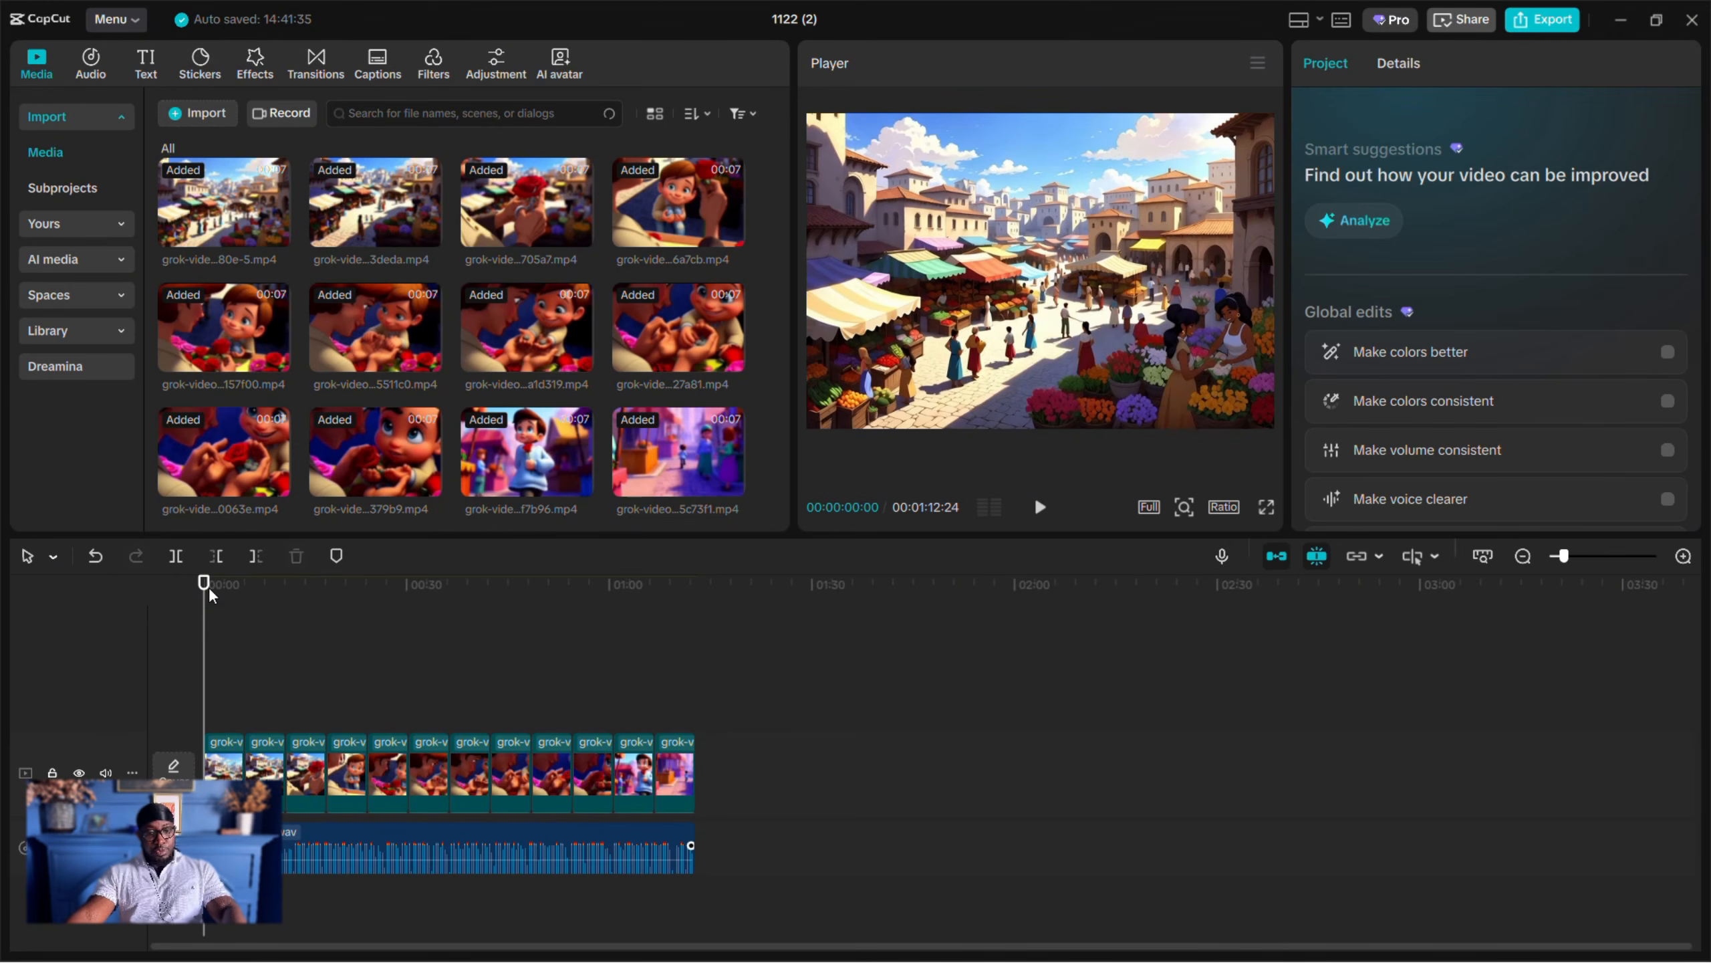
{"action": "key", "text": "space"}
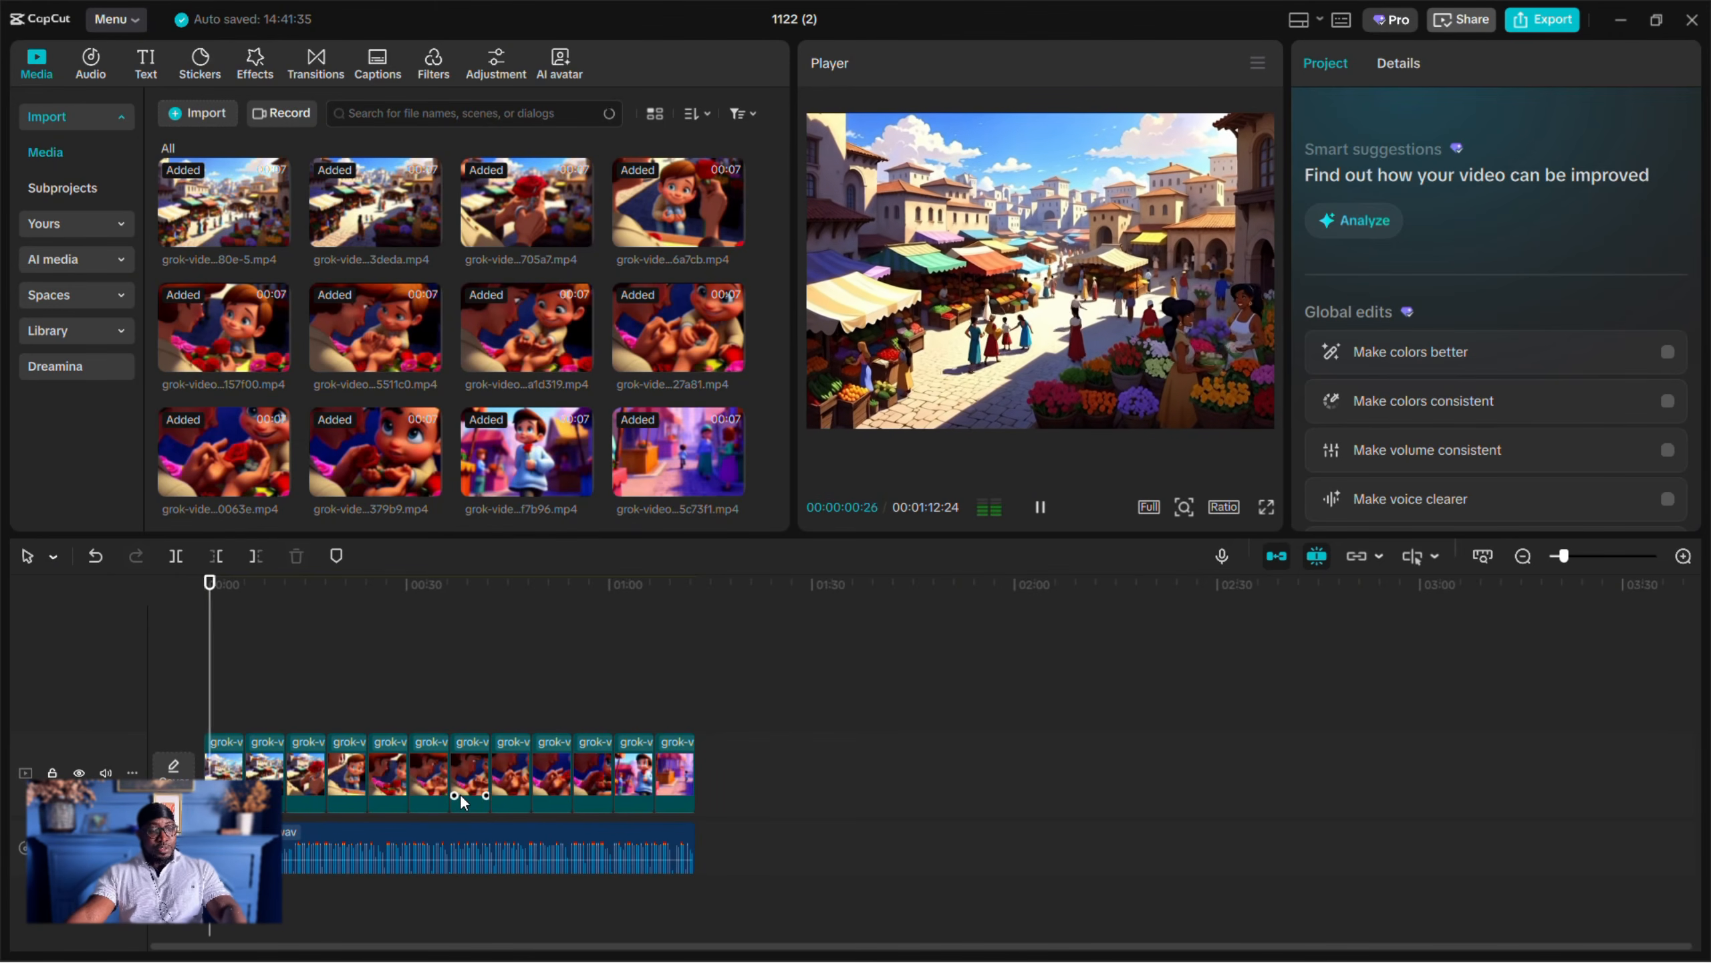
{"action": "key", "text": "space"}
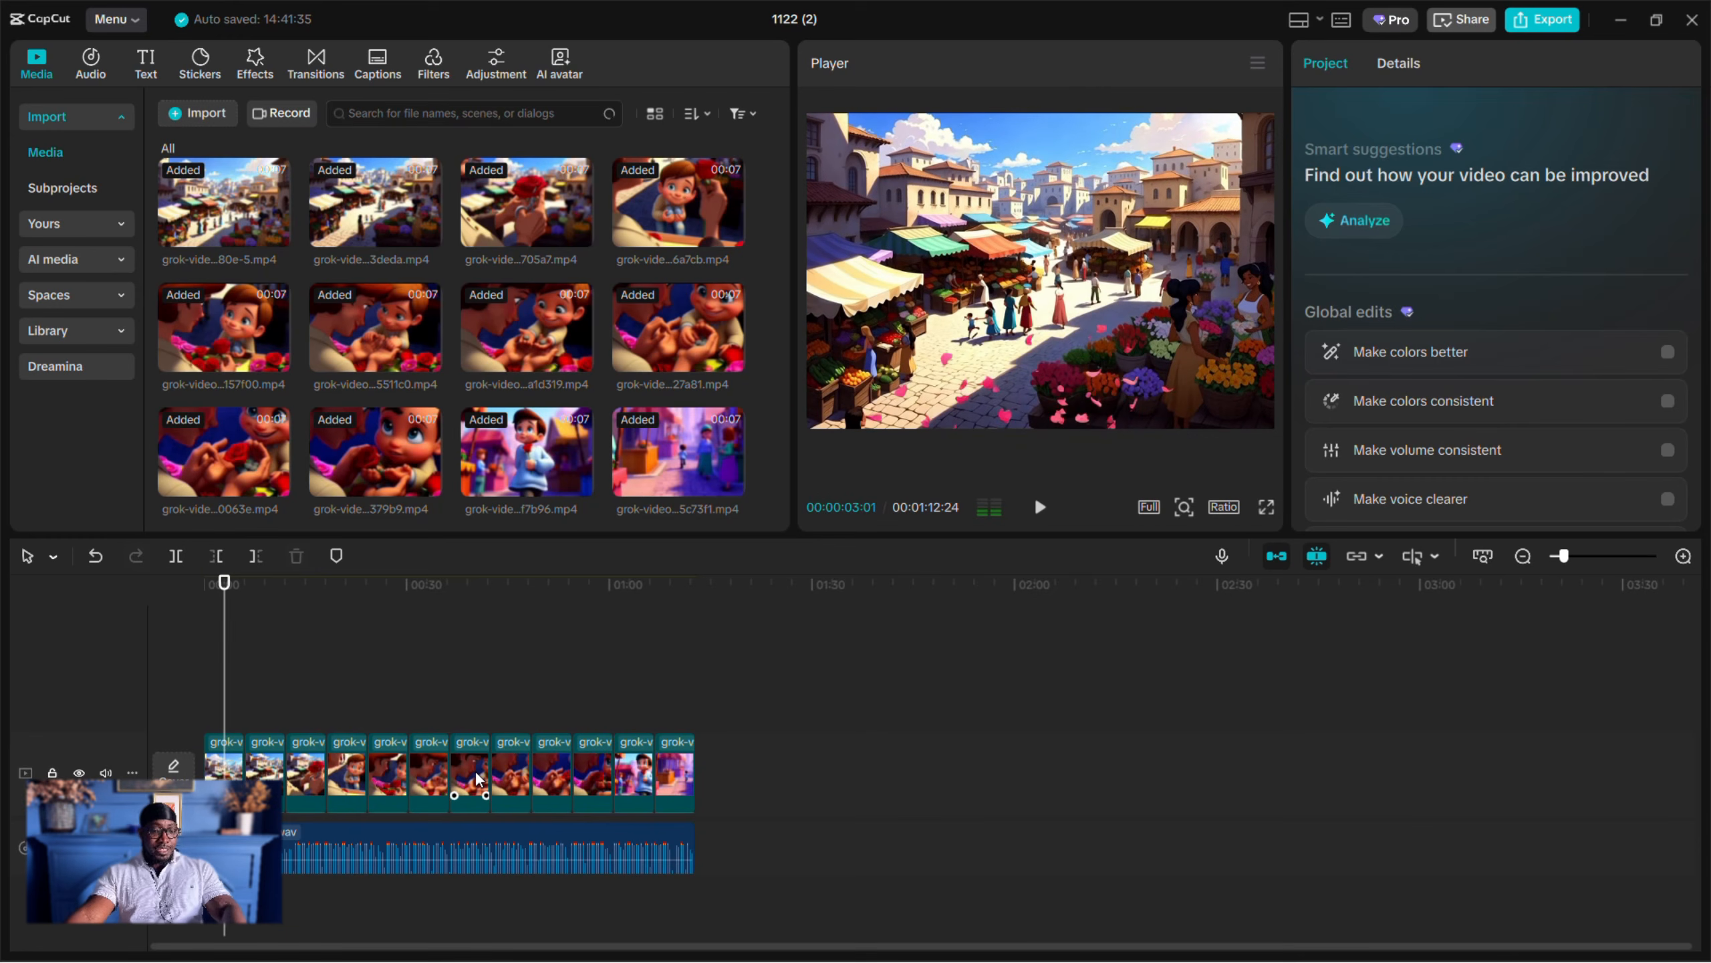